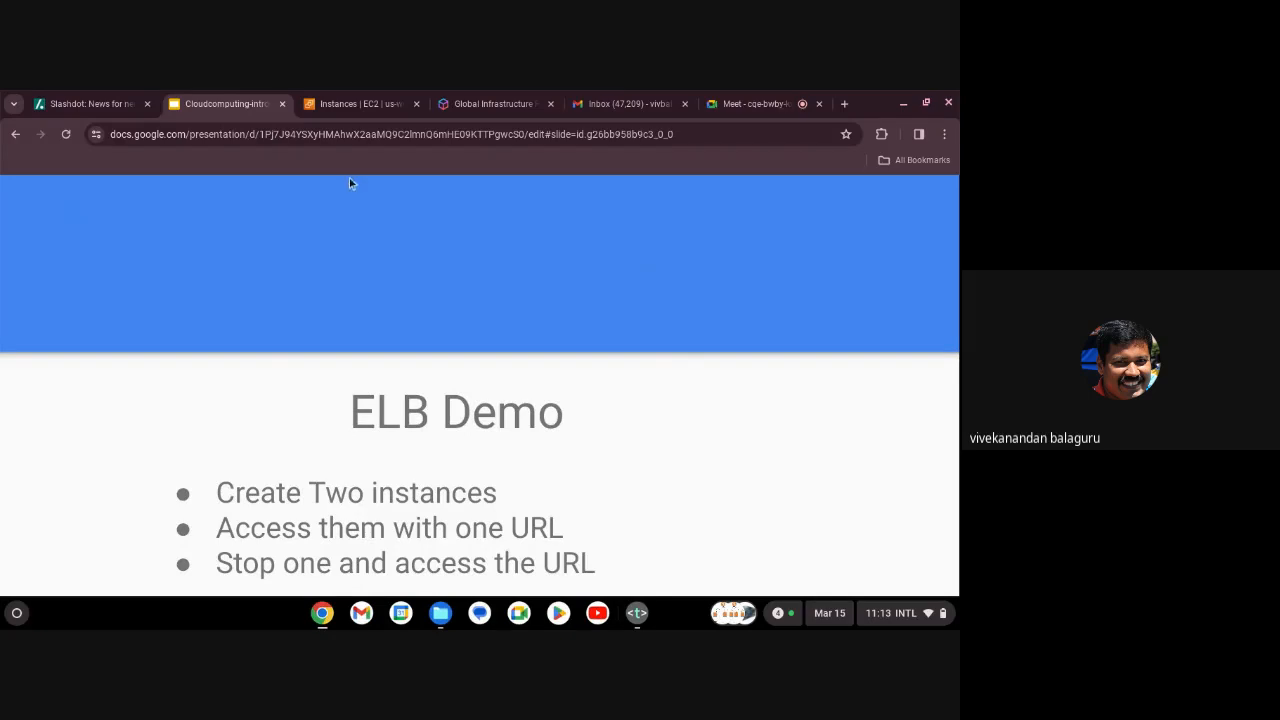
Exit the ELB Demo slideshow and switch to the EC2 Instances browser tab.
{"action": "key", "text": "Escape"}
{"action": "left_click", "coordinate": [351, 104]}
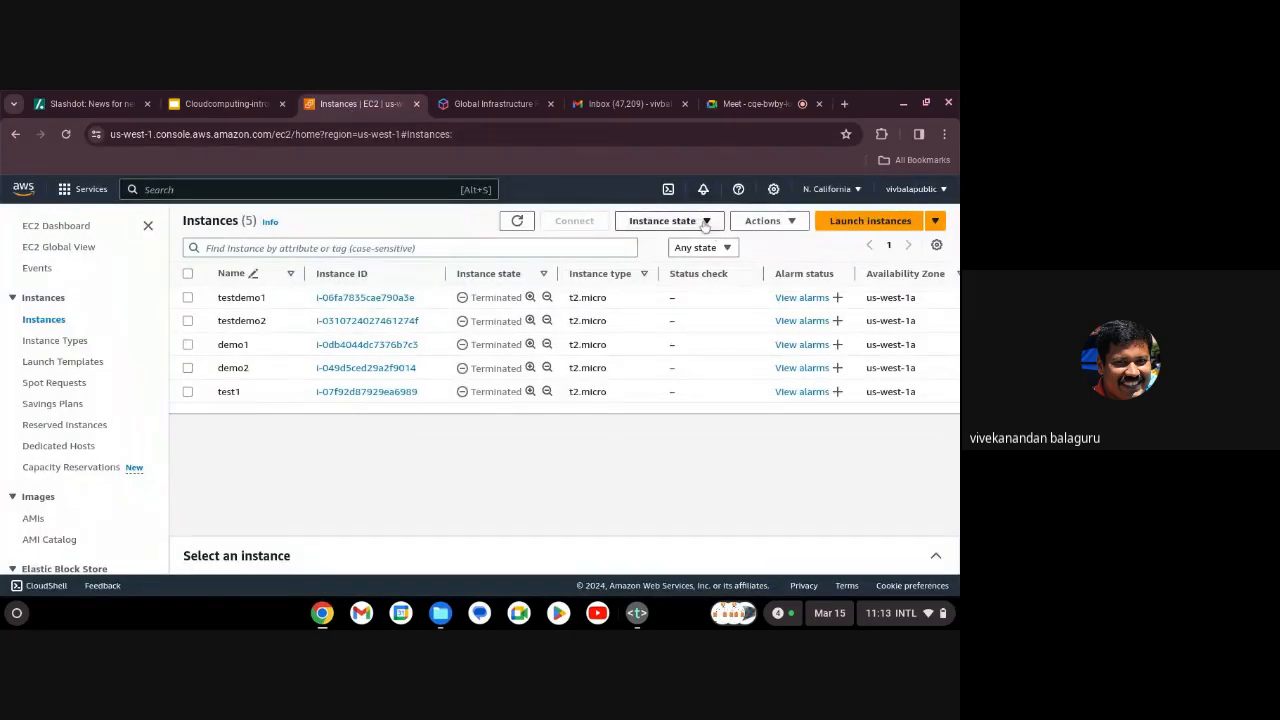
Start a new launch of 2 instances named elbdemo1.
{"action": "left_click", "coordinate": [870, 224]}
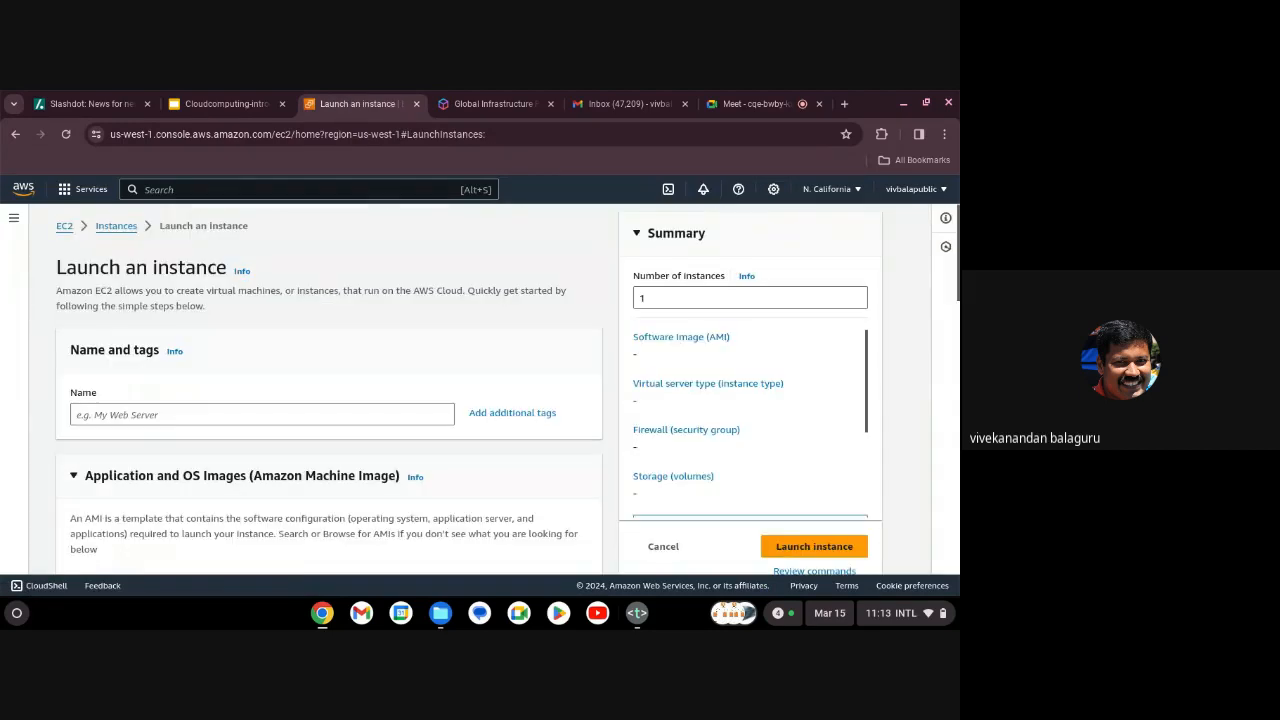
{"action": "left_click", "coordinate": [644, 298]}
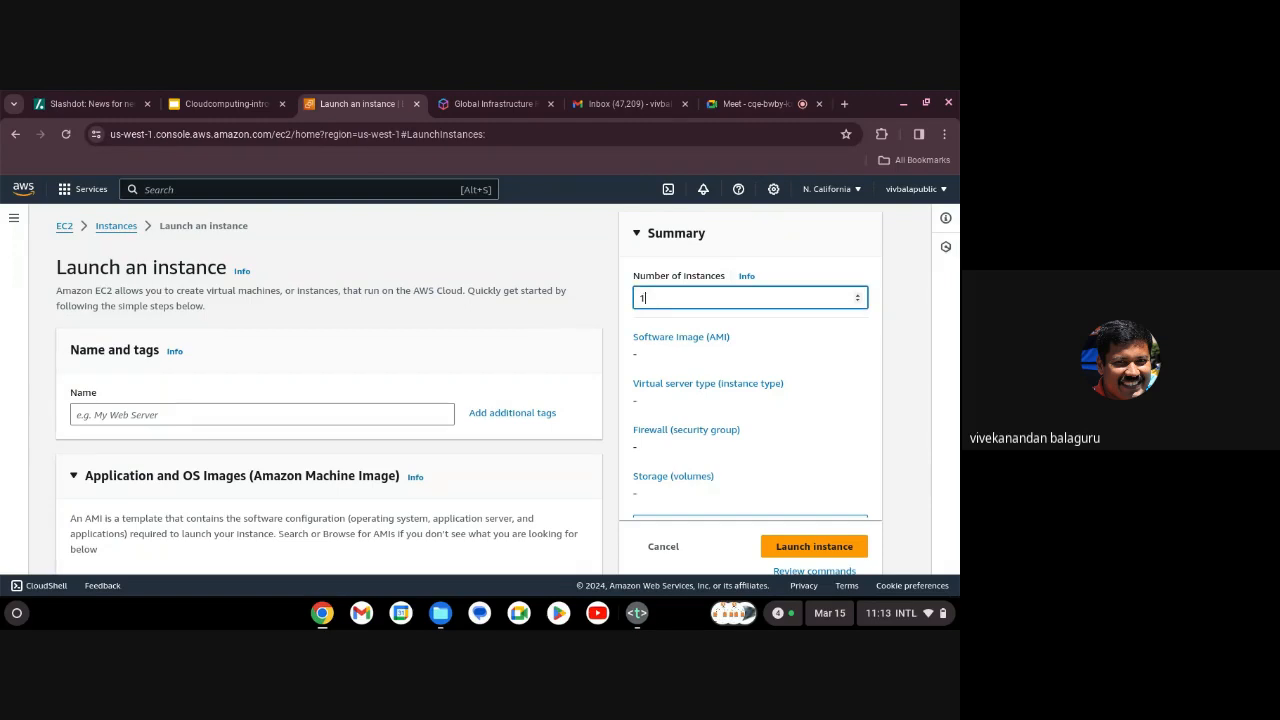
{"action": "key", "text": "BackSpace"}
{"action": "type", "text": "2"}
{"action": "left_click", "coordinate": [333, 413]}
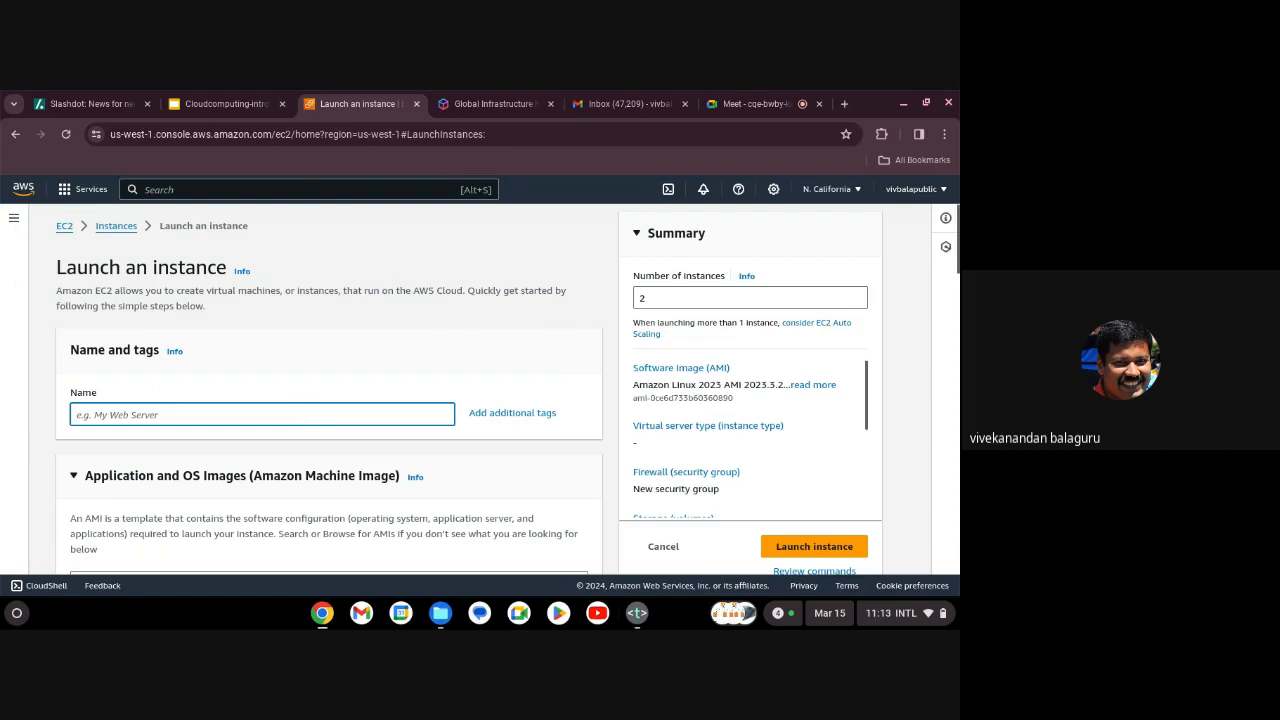
{"action": "type", "text": "elbdemo1"}
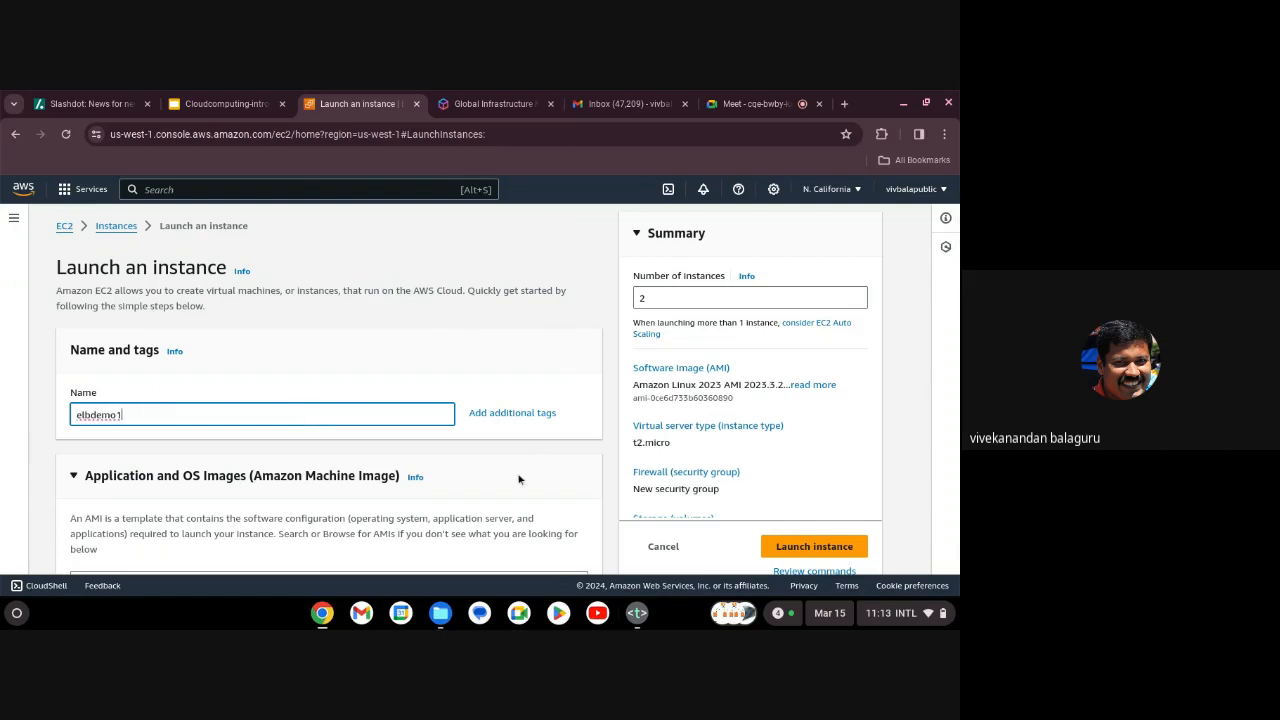
Choose to proceed without a key pair.
{"action": "scroll", "coordinate": [518, 440], "scroll_direction": "down", "scroll_amount": 2}
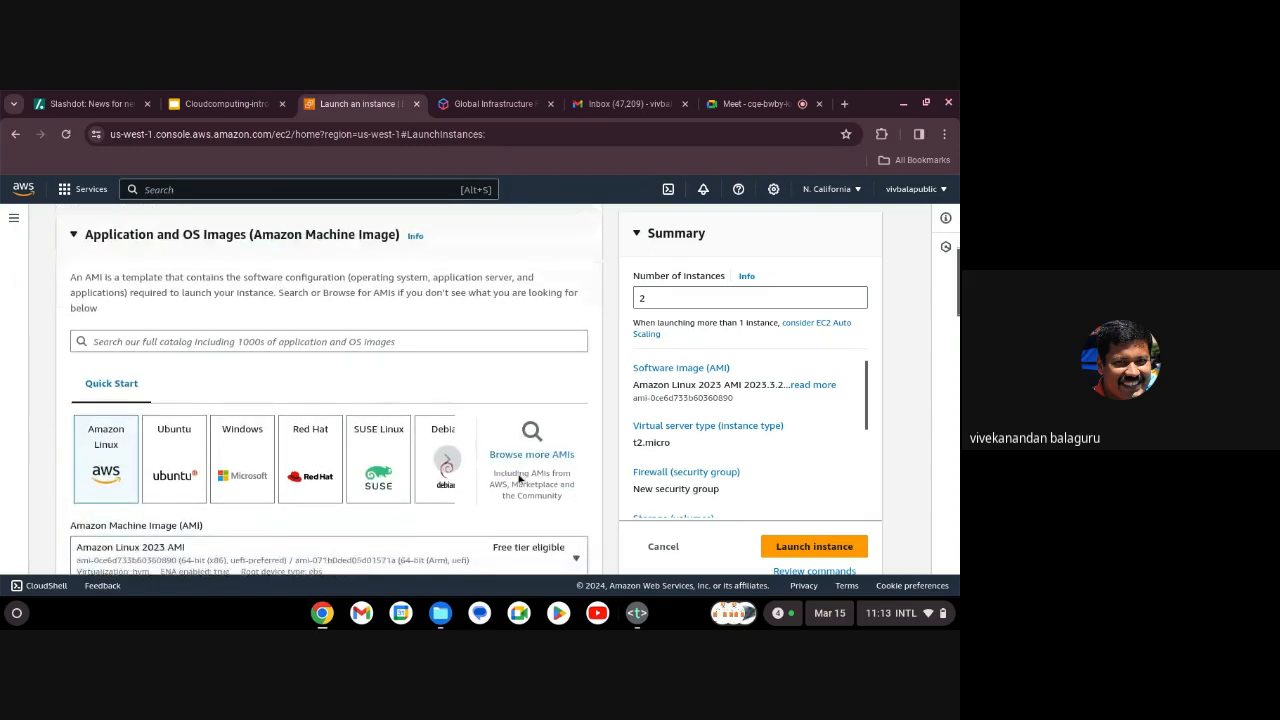
{"action": "scroll", "coordinate": [518, 480], "scroll_direction": "down", "scroll_amount": 1}
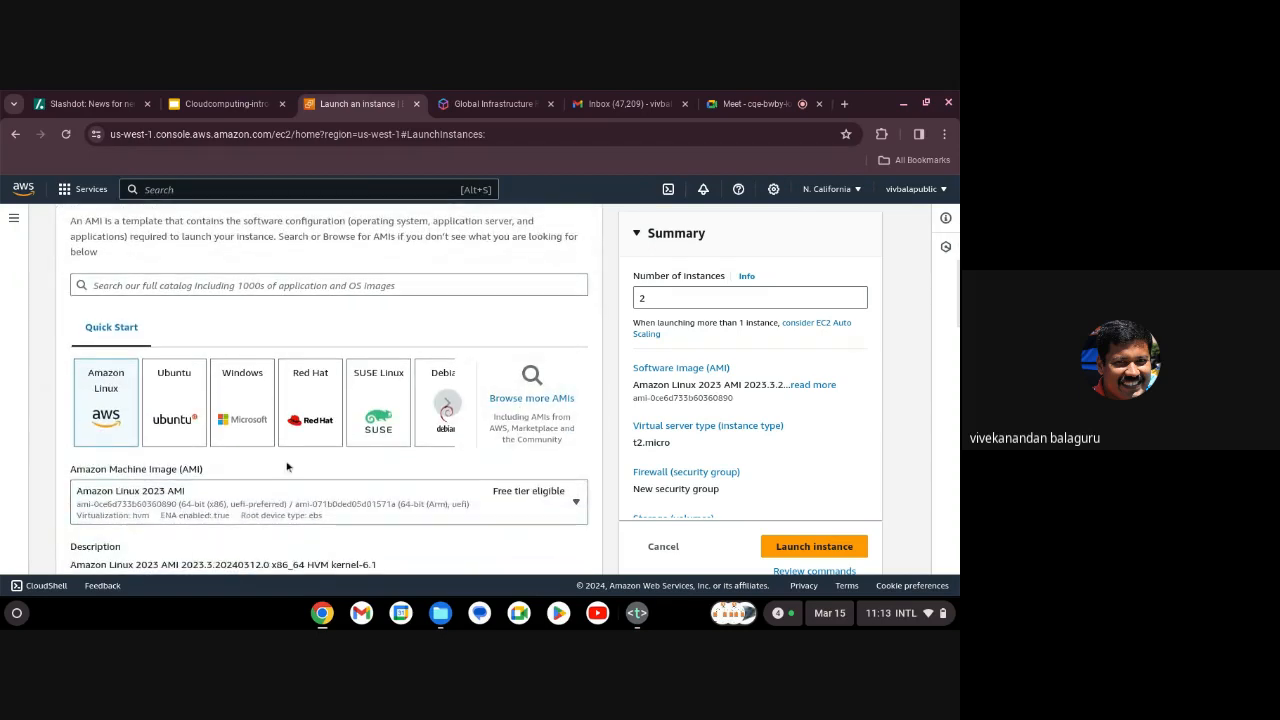
{"action": "scroll", "coordinate": [297, 468], "scroll_direction": "down", "scroll_amount": 3}
{"action": "scroll", "coordinate": [297, 468], "scroll_direction": "down", "scroll_amount": 5}
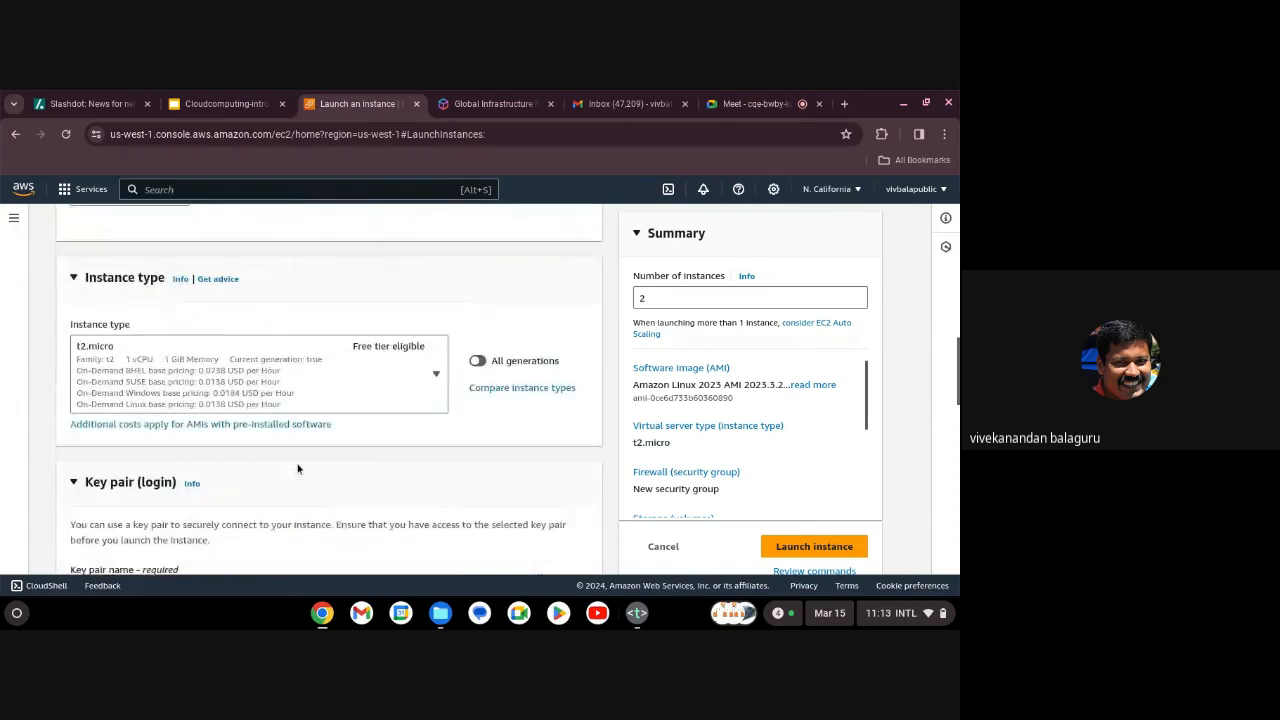
{"action": "scroll", "coordinate": [397, 421], "scroll_direction": "up", "scroll_amount": 1}
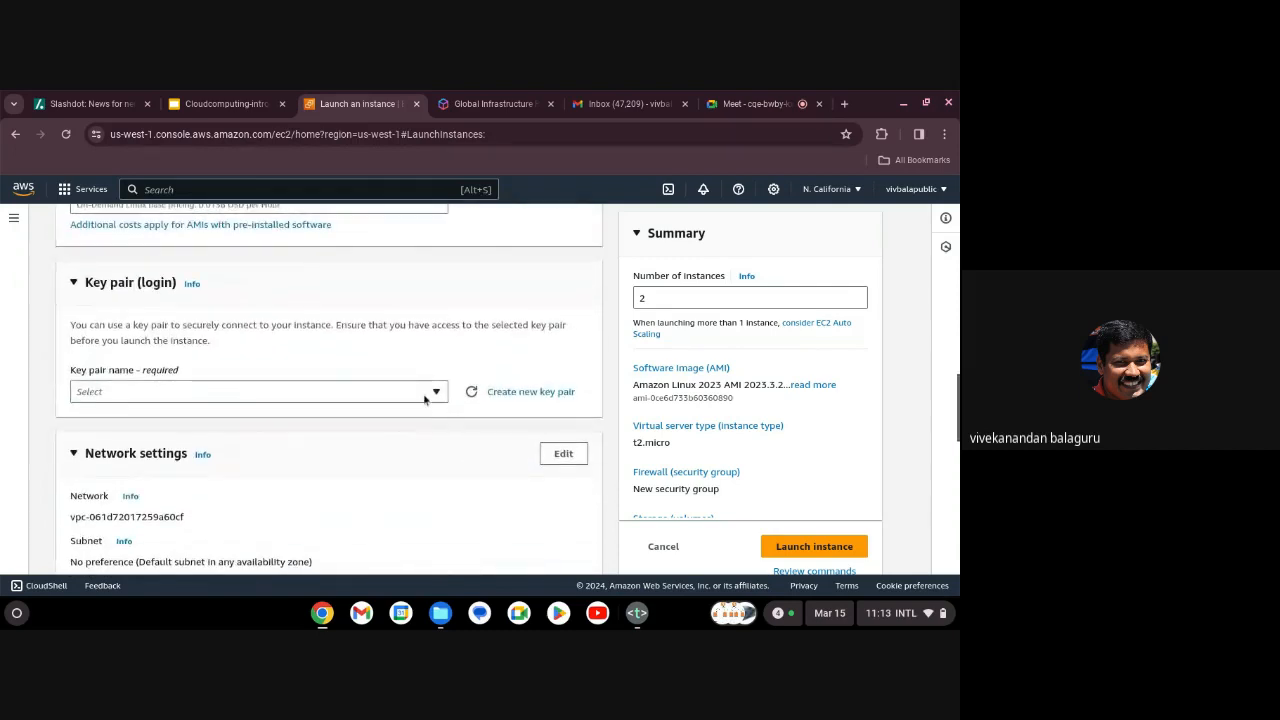
{"action": "left_click", "coordinate": [430, 398]}
{"action": "left_click", "coordinate": [383, 445]}
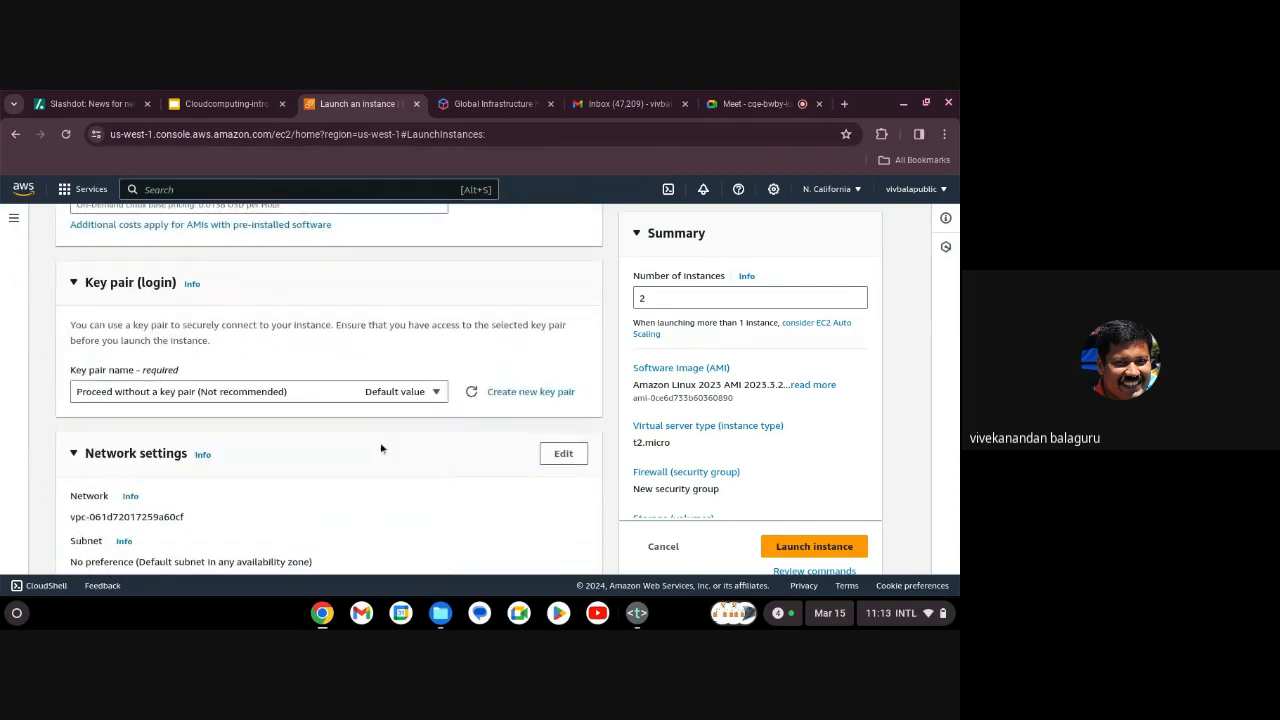
Allow HTTP traffic from the internet in the network settings.
{"action": "scroll", "coordinate": [382, 460], "scroll_direction": "down", "scroll_amount": 4}
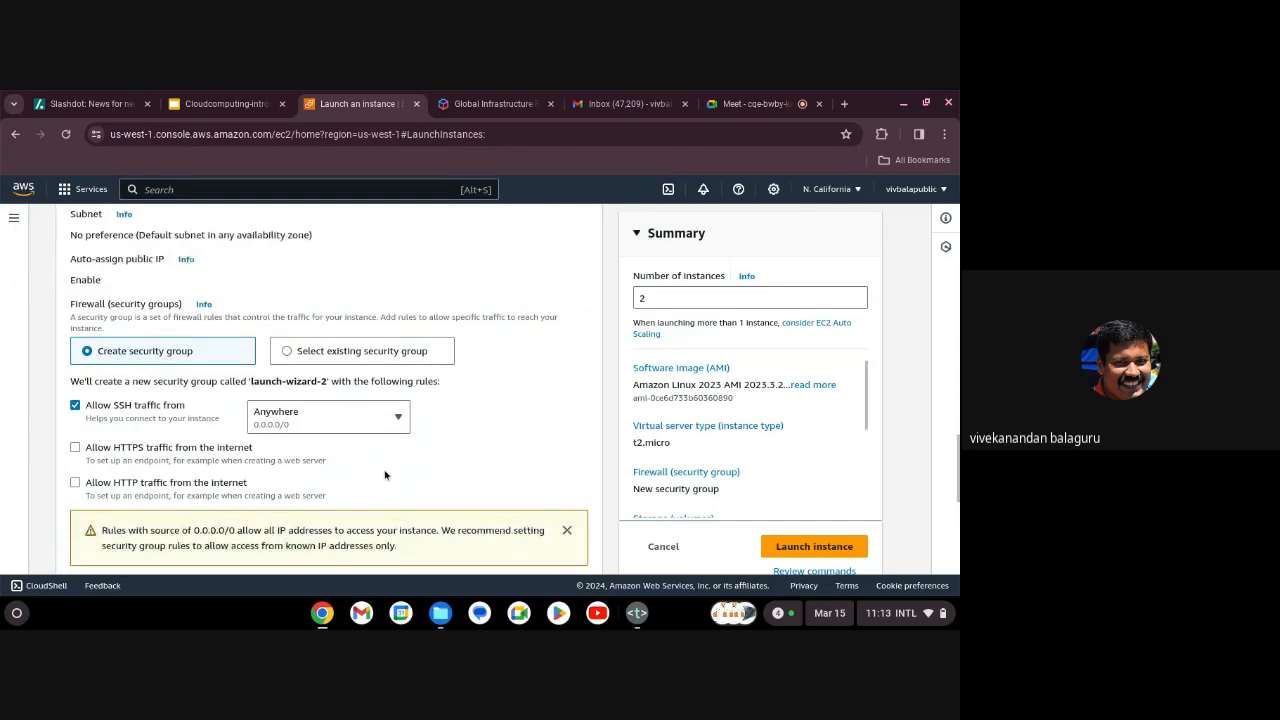
{"action": "scroll", "coordinate": [385, 476], "scroll_direction": "down", "scroll_amount": 1}
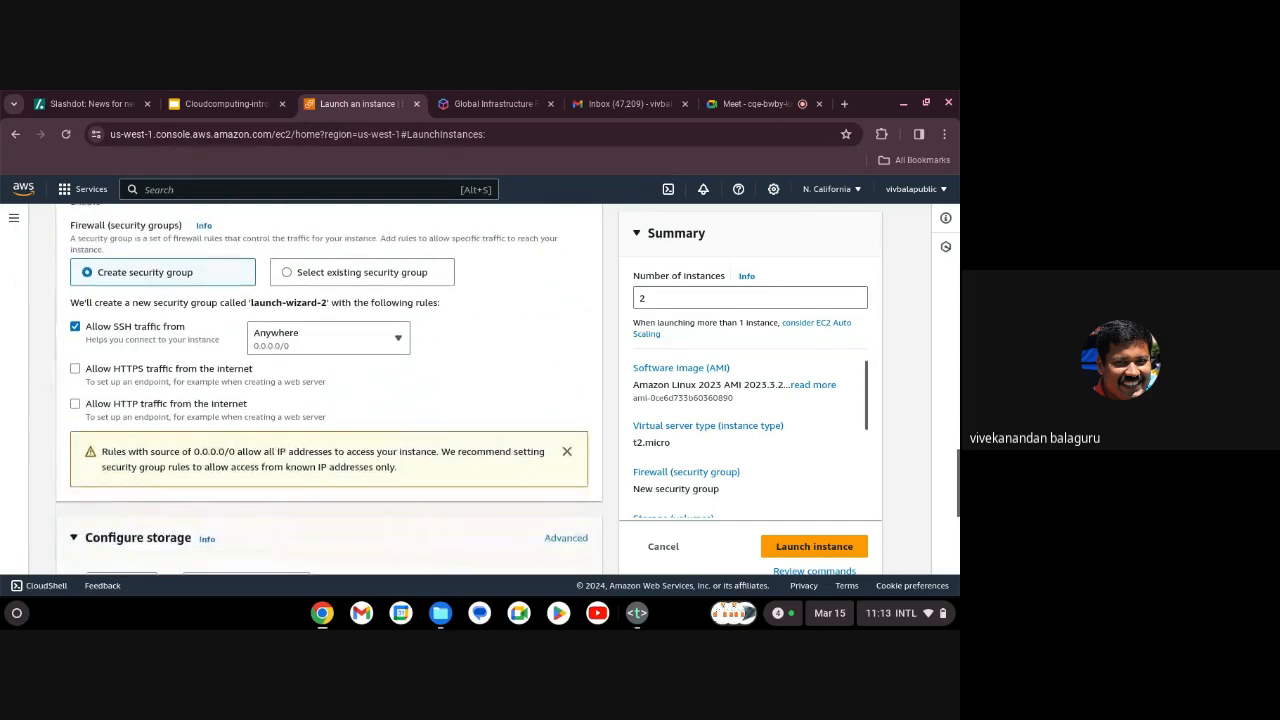
{"action": "left_click", "coordinate": [75, 402]}
{"action": "scroll", "coordinate": [468, 395], "scroll_direction": "down", "scroll_amount": 3}
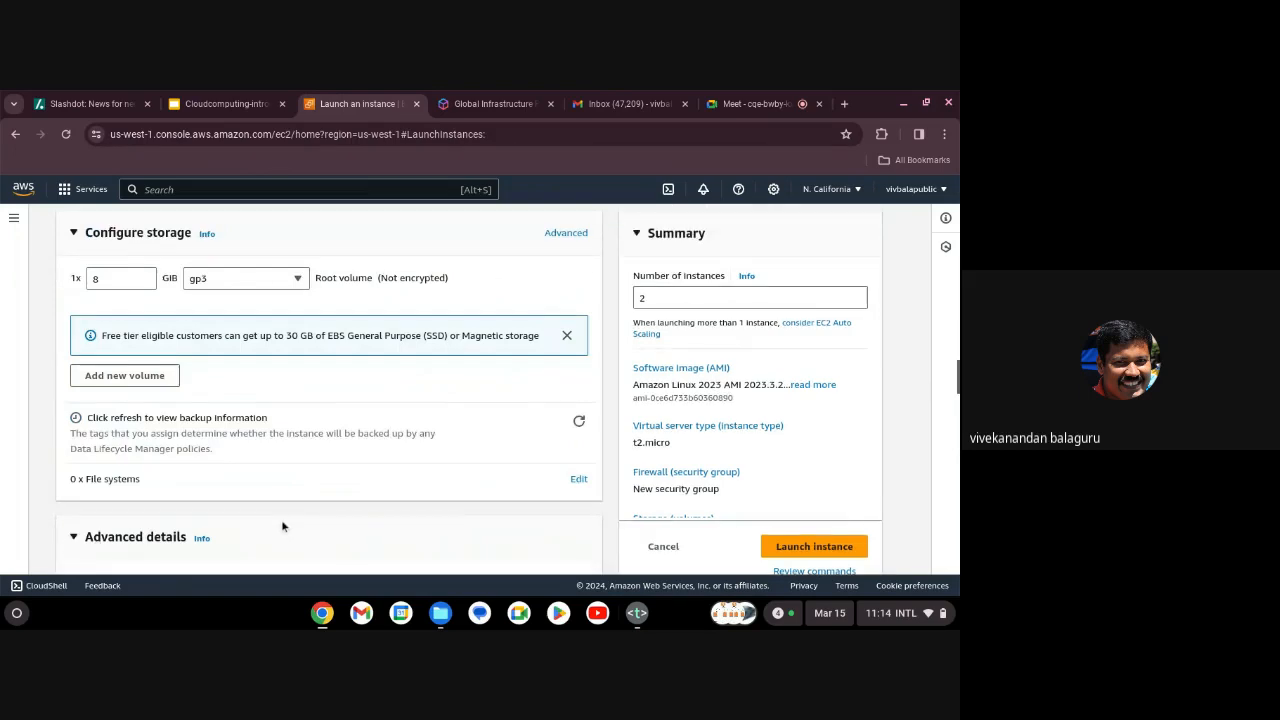
{"action": "scroll", "coordinate": [282, 527], "scroll_direction": "down", "scroll_amount": 10}
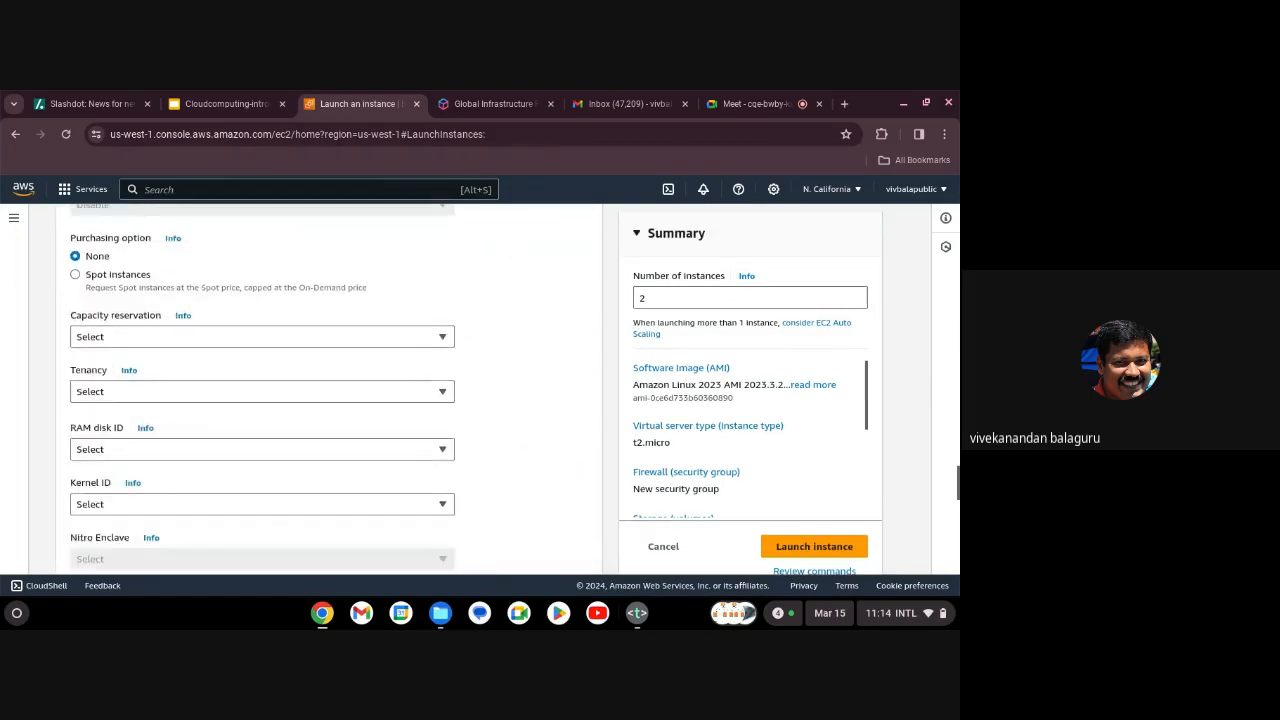
{"action": "scroll", "coordinate": [281, 519], "scroll_direction": "down", "scroll_amount": 15}
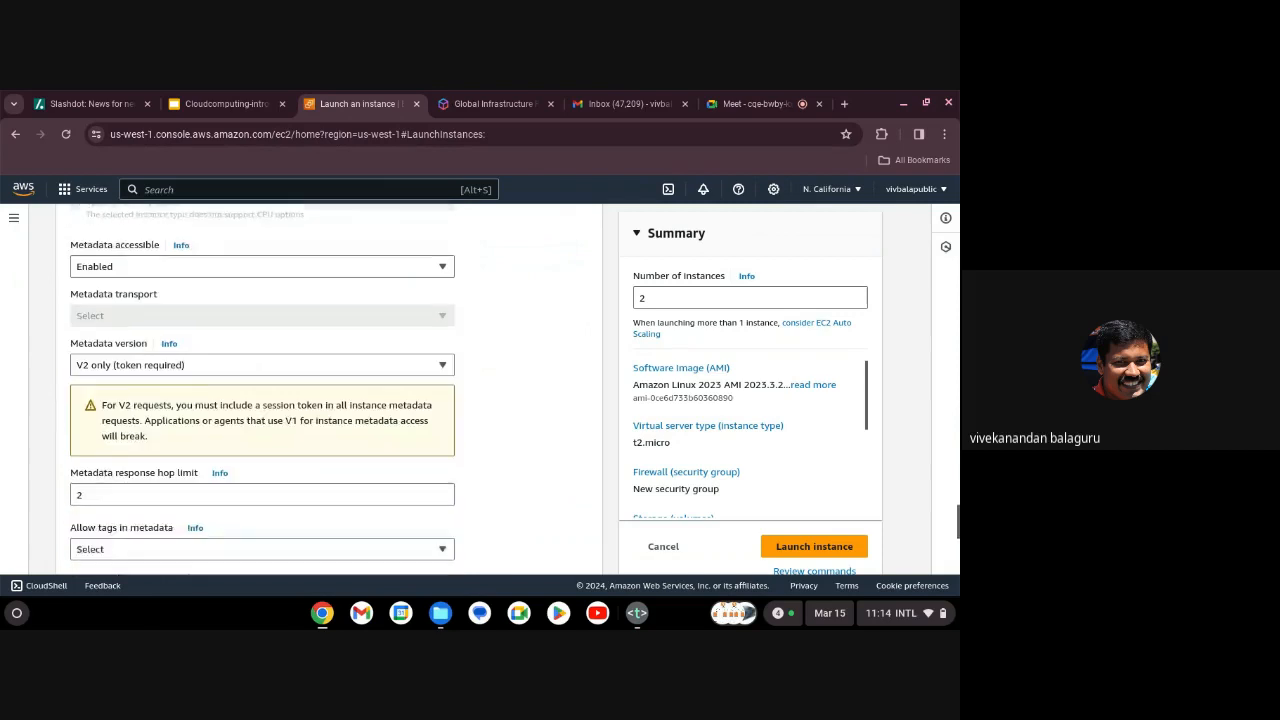
Paste the httpd install script from class.txt into User data and launch both instances.
{"action": "left_click", "coordinate": [18, 614]}
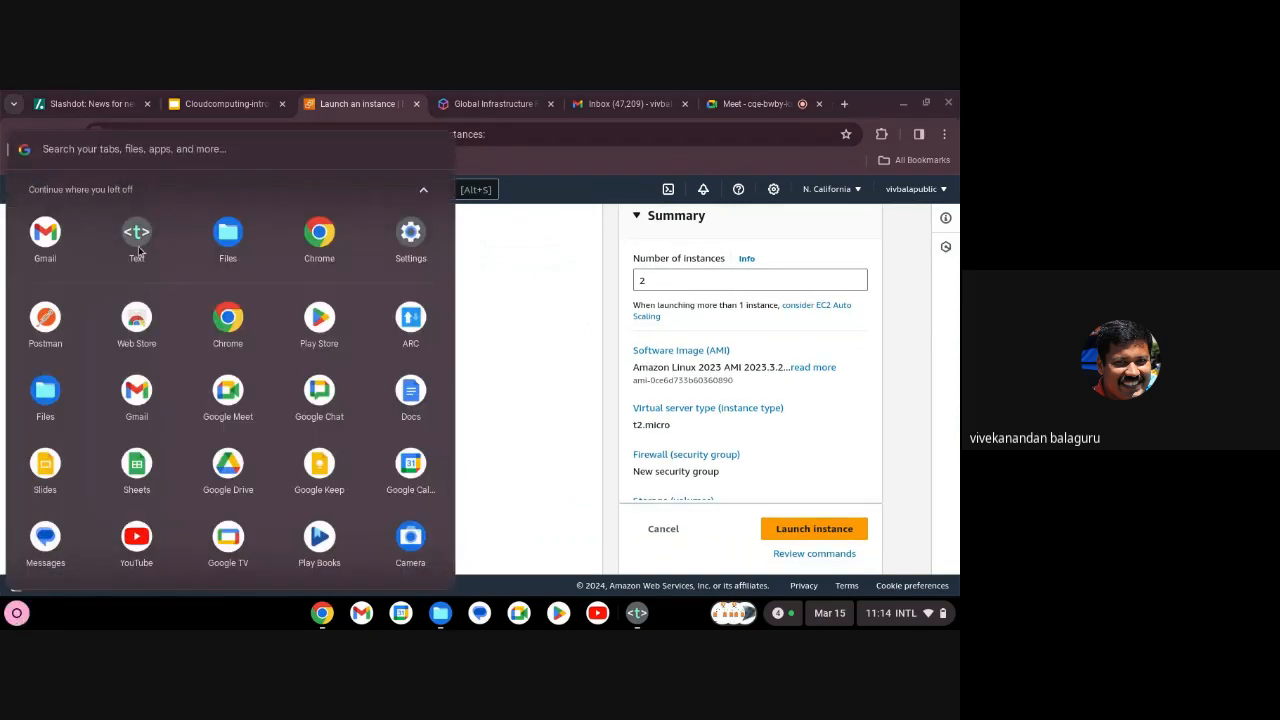
{"action": "left_click", "coordinate": [139, 249]}
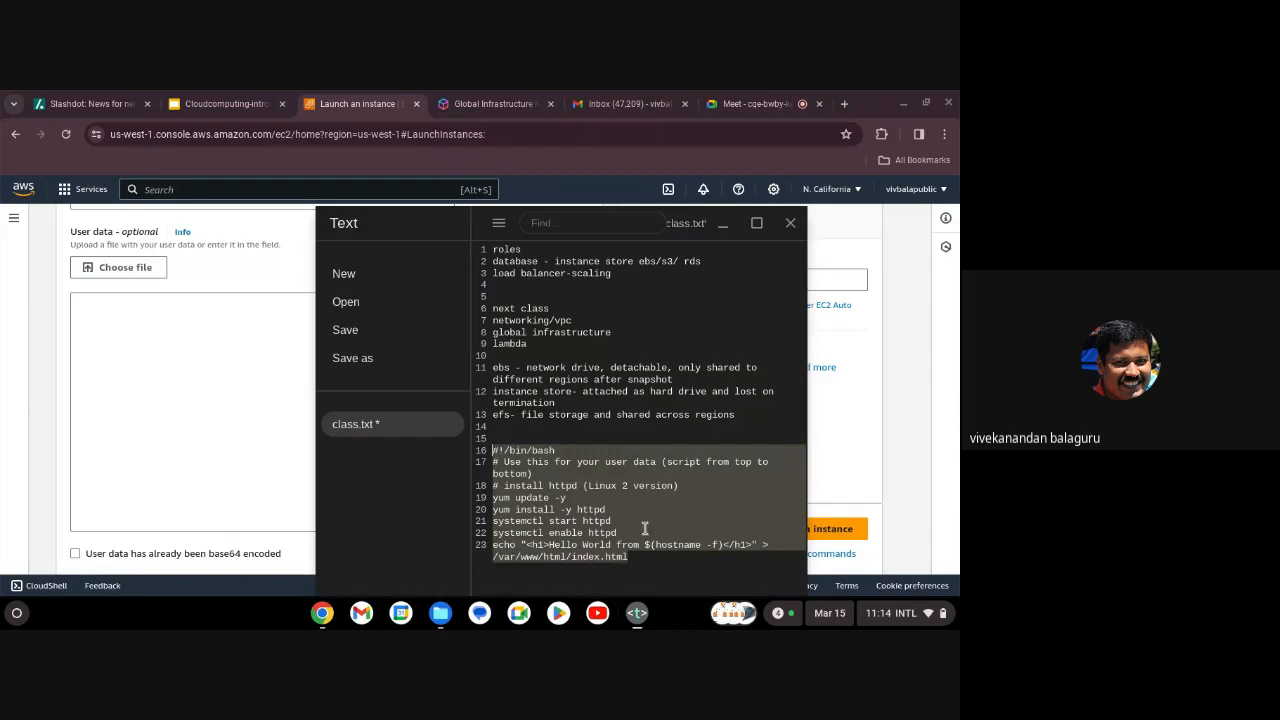
{"action": "left_click", "coordinate": [167, 355]}
{"action": "type", "text": "#!/bin/bash # Use this for your user data (script from top to bottom) # install httpd (Linux 2 version) yum update -y yum install -y httpd systemctl start httpd systemctl enable httpd echo \"<h1>Hello World from $(hostname -f)</h1>\" > /var/www/html/index.html"}
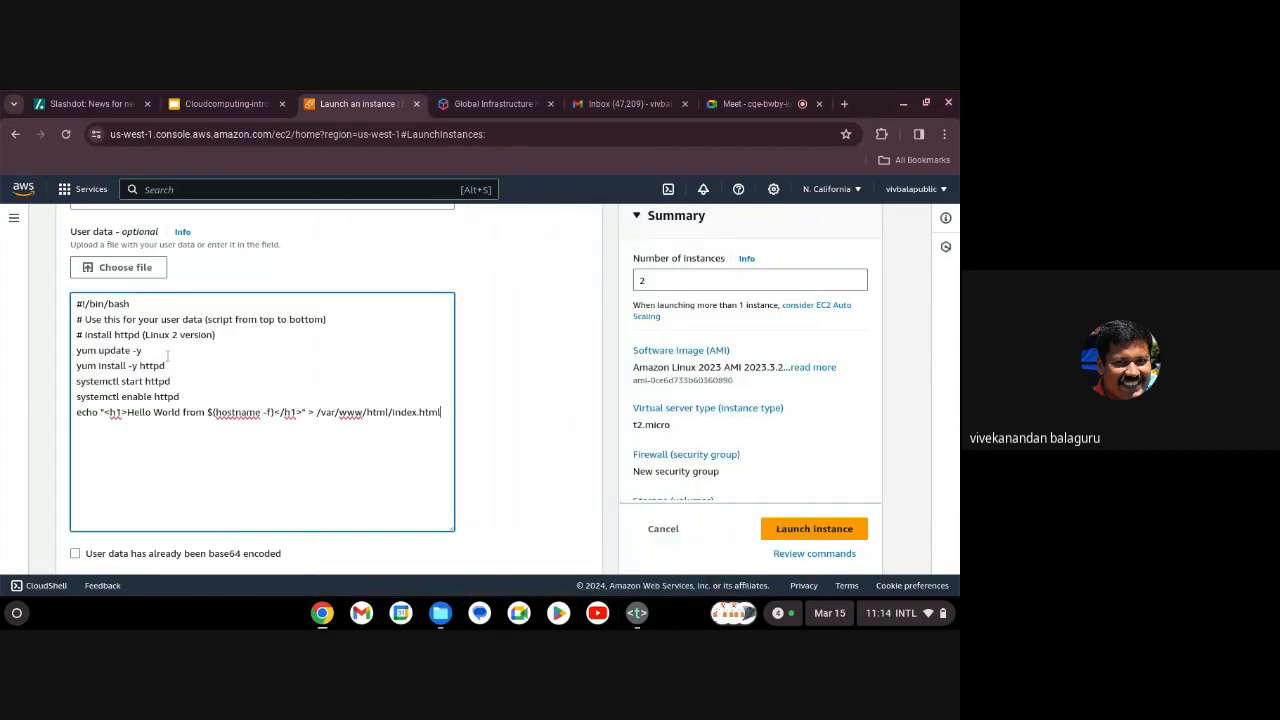
{"action": "left_click", "coordinate": [793, 532]}
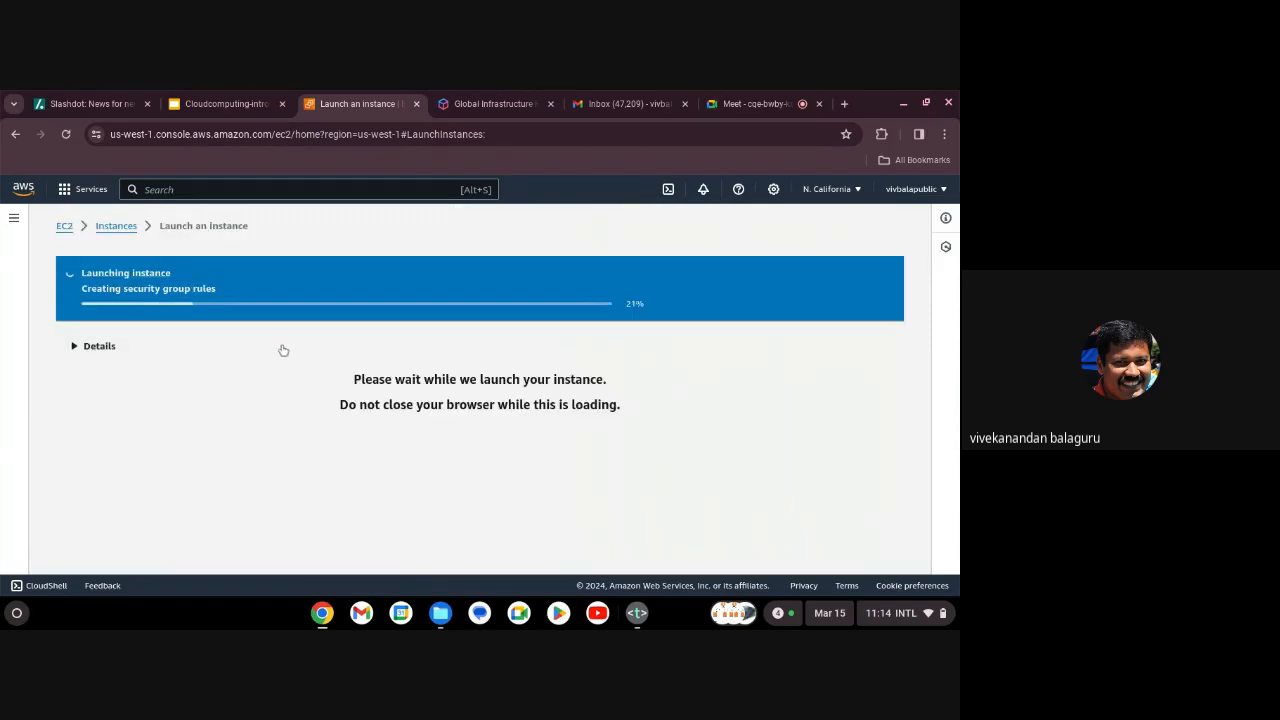
Refresh the instance list until both elbdemo1 instances are running, then select the first one.
{"action": "left_click", "coordinate": [116, 226]}
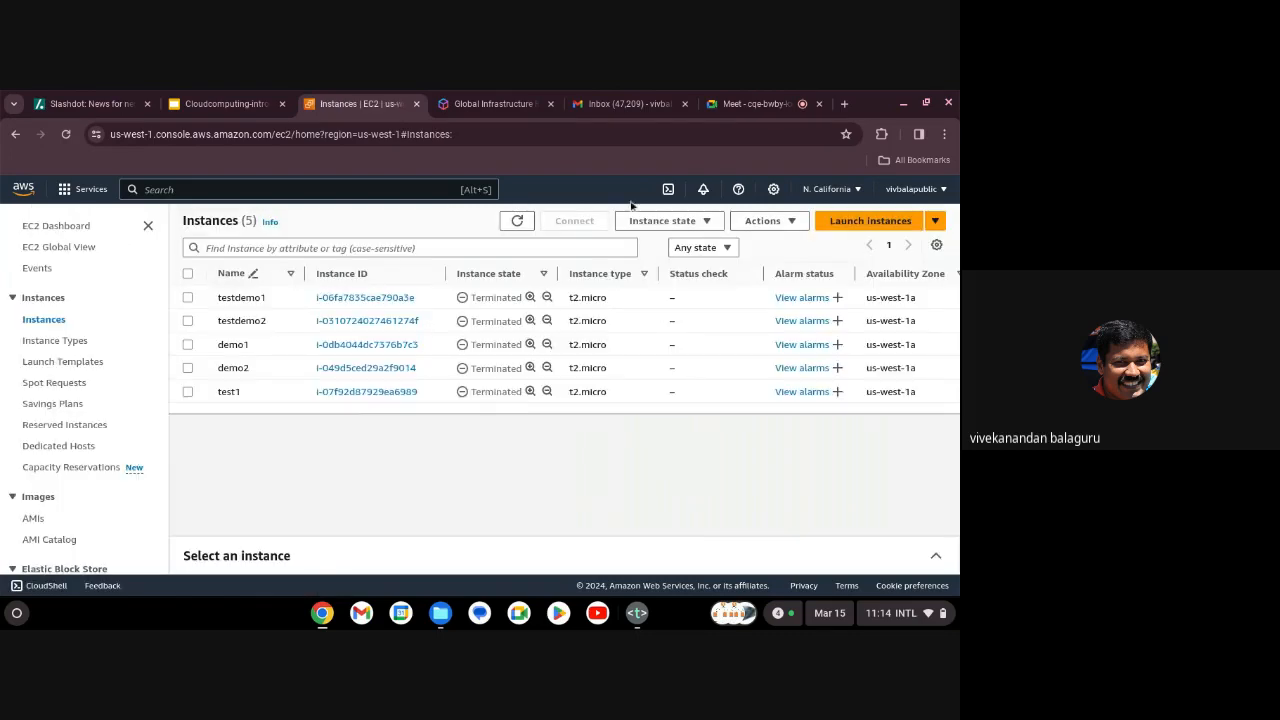
{"action": "left_click", "coordinate": [517, 223]}
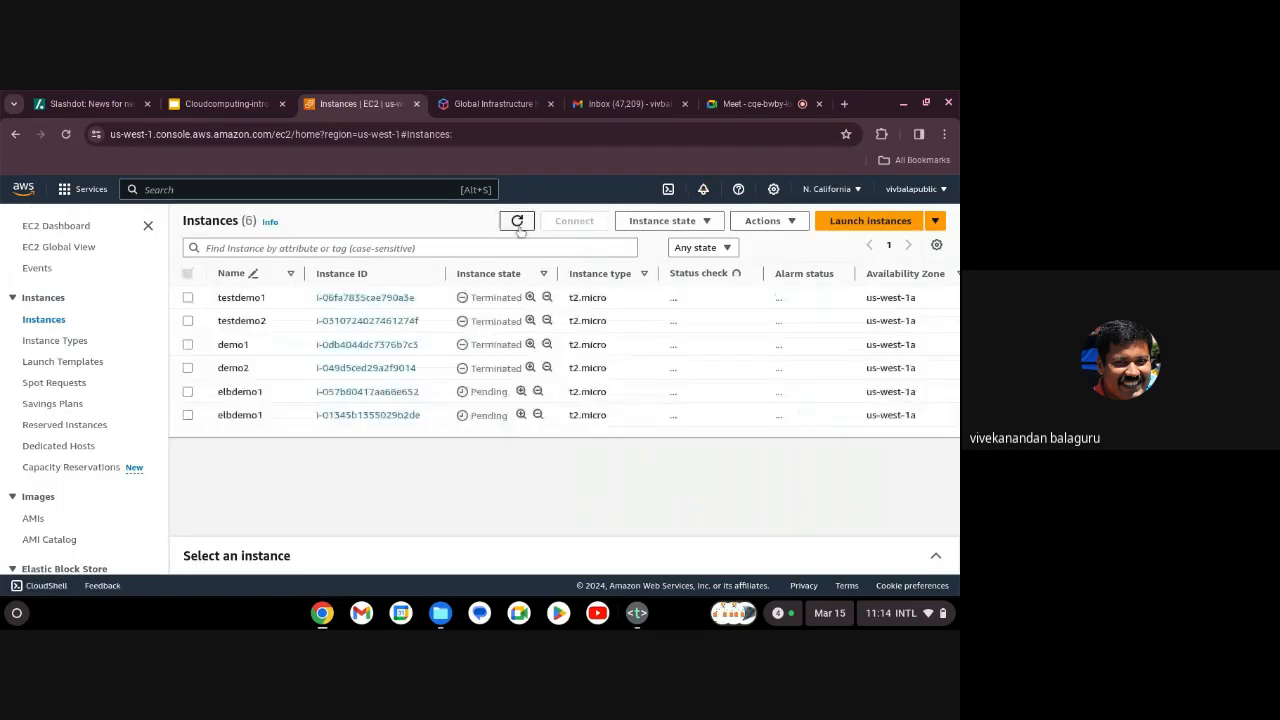
{"action": "left_click", "coordinate": [517, 221]}
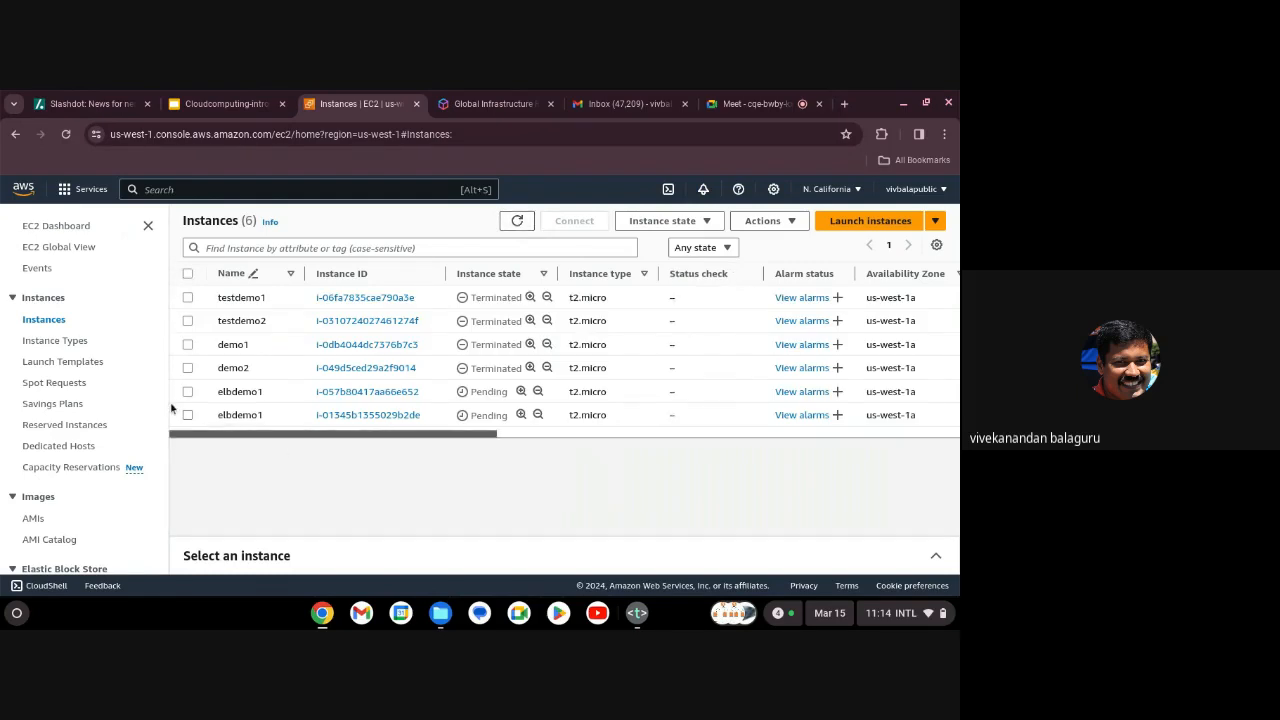
{"action": "left_click", "coordinate": [517, 221]}
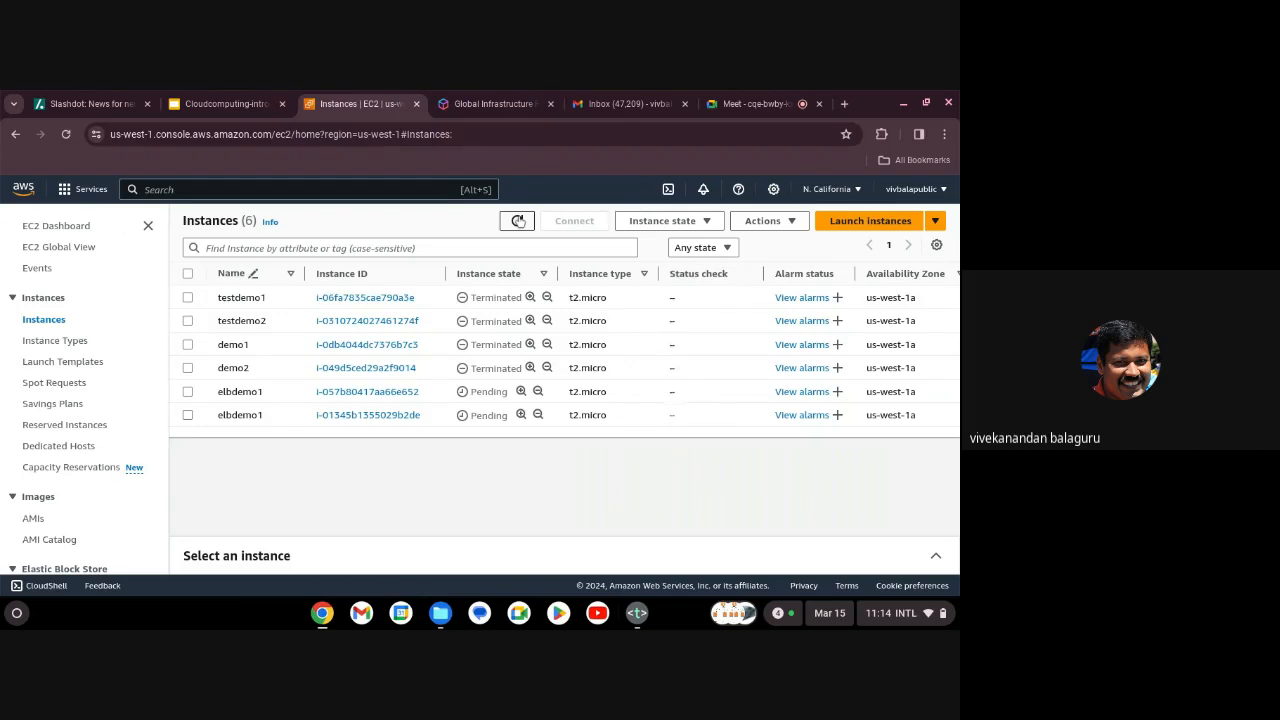
{"action": "left_click", "coordinate": [518, 221]}
{"action": "left_click", "coordinate": [548, 134]}
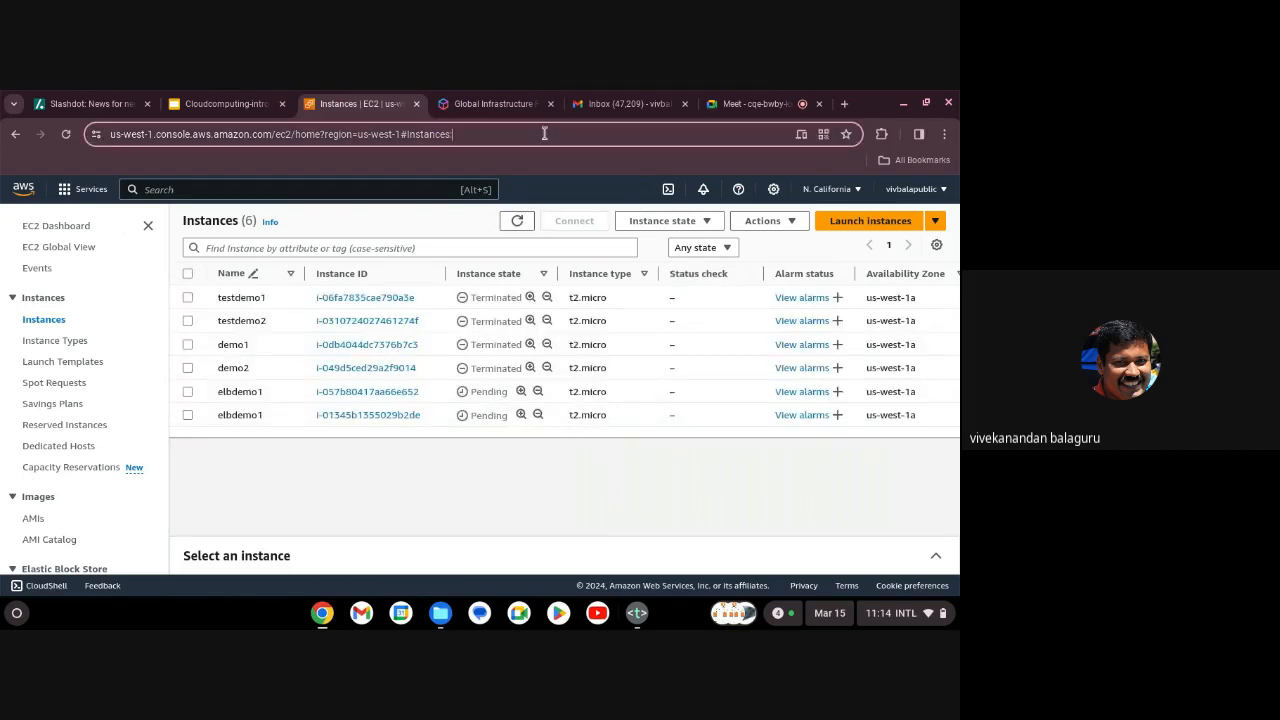
{"action": "key", "text": "Return"}
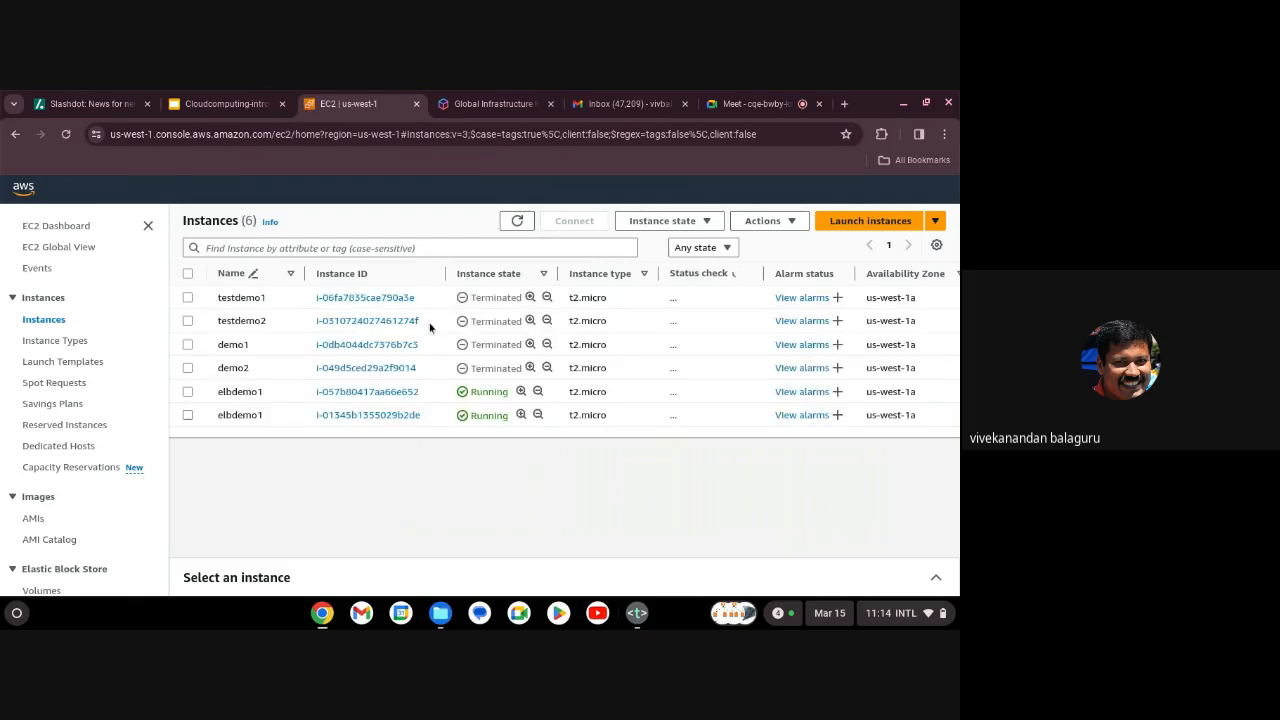
{"action": "left_click", "coordinate": [188, 393]}
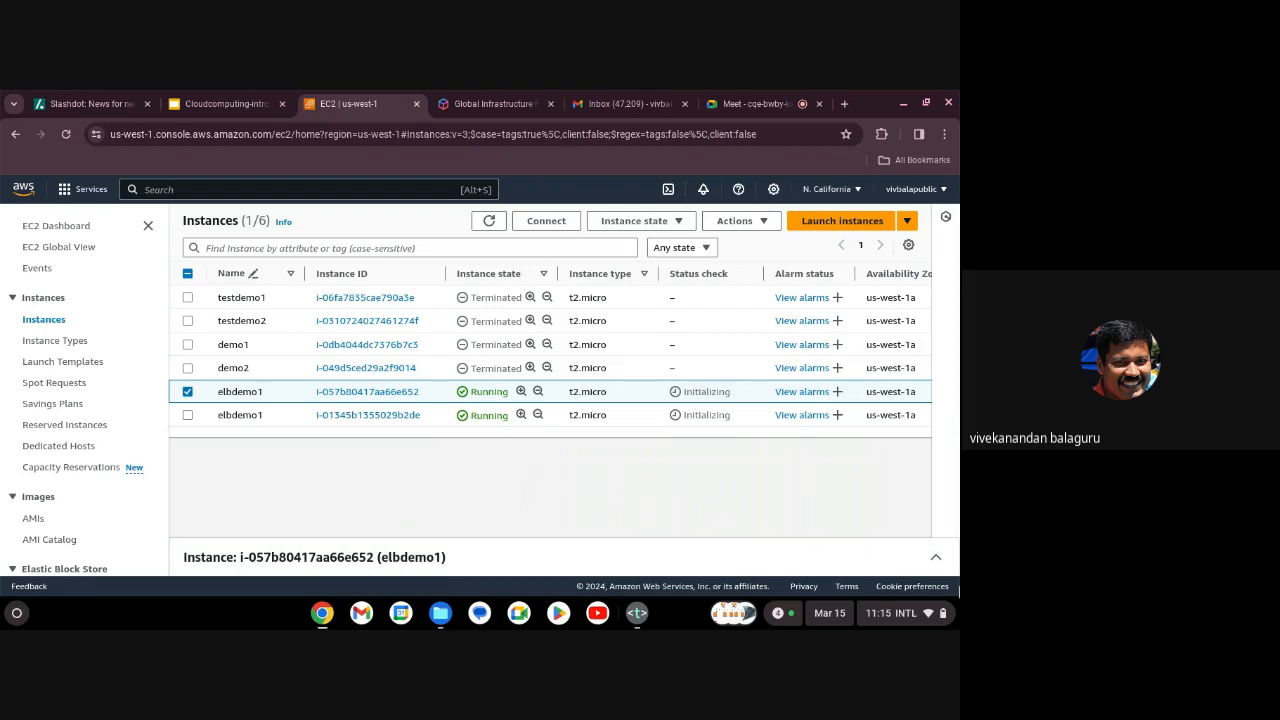
{"action": "left_click", "coordinate": [937, 559]}
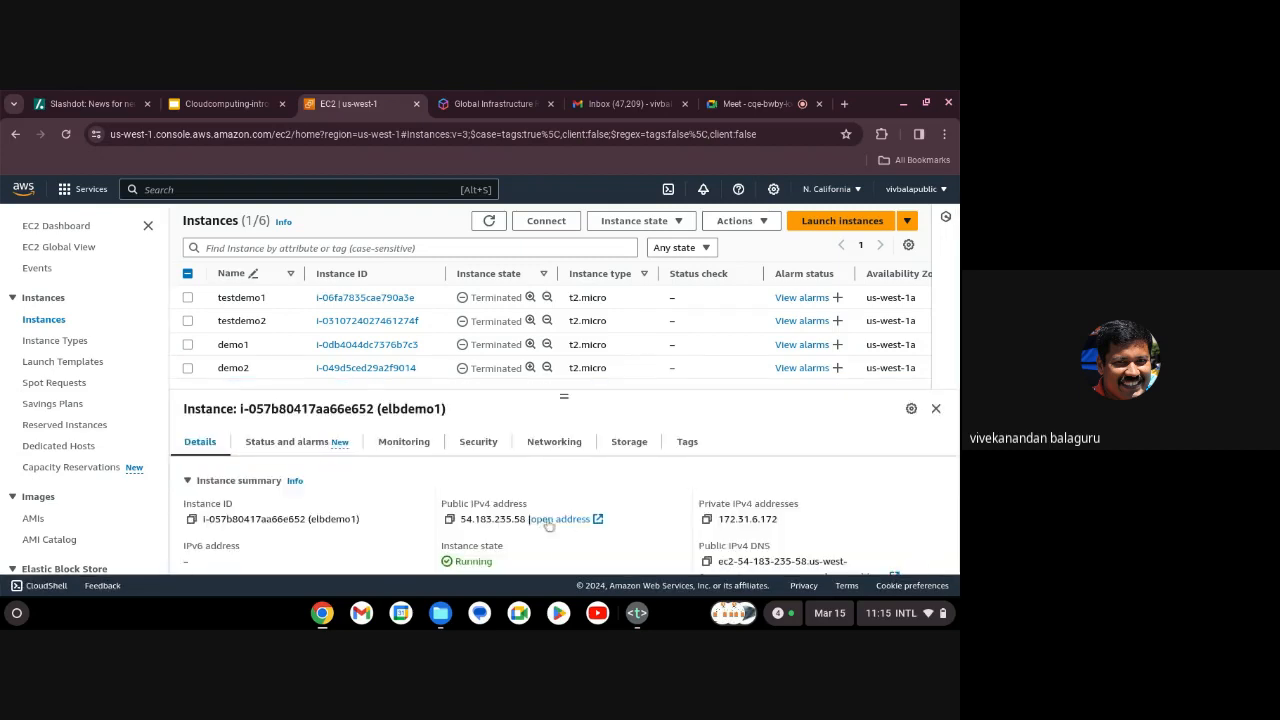
{"action": "left_click", "coordinate": [449, 519]}
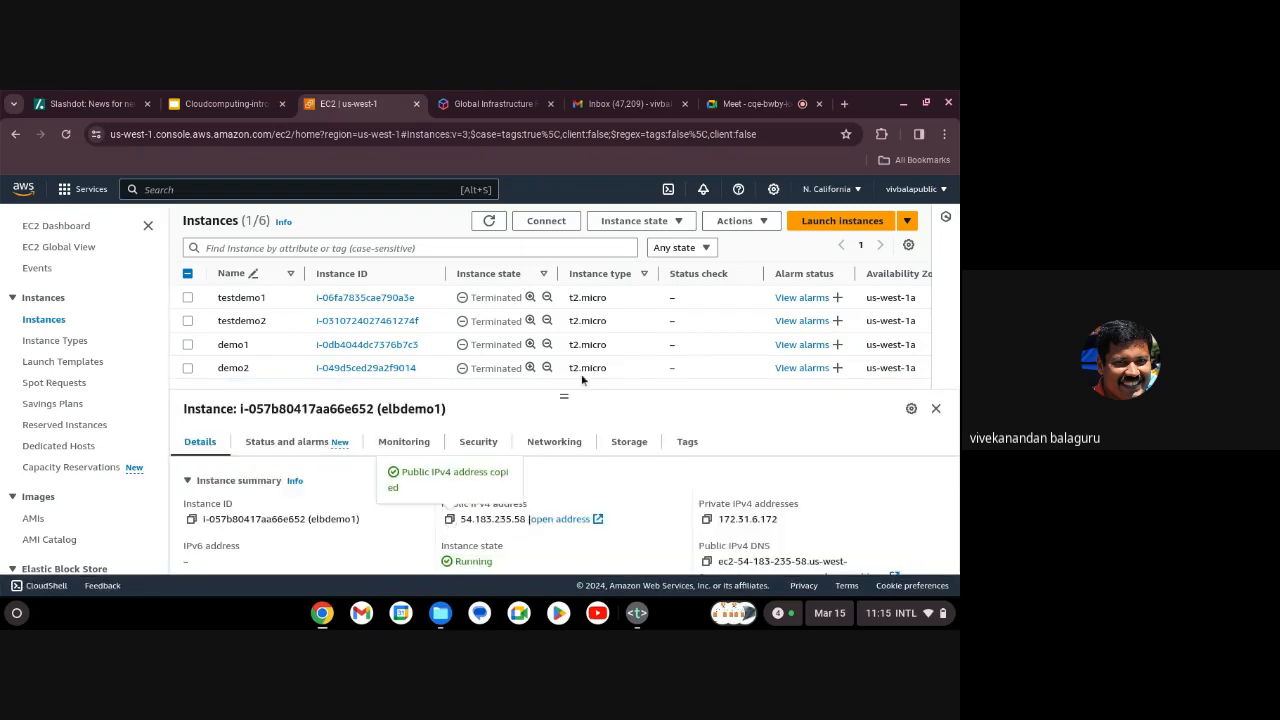
{"action": "left_click", "coordinate": [844, 104]}
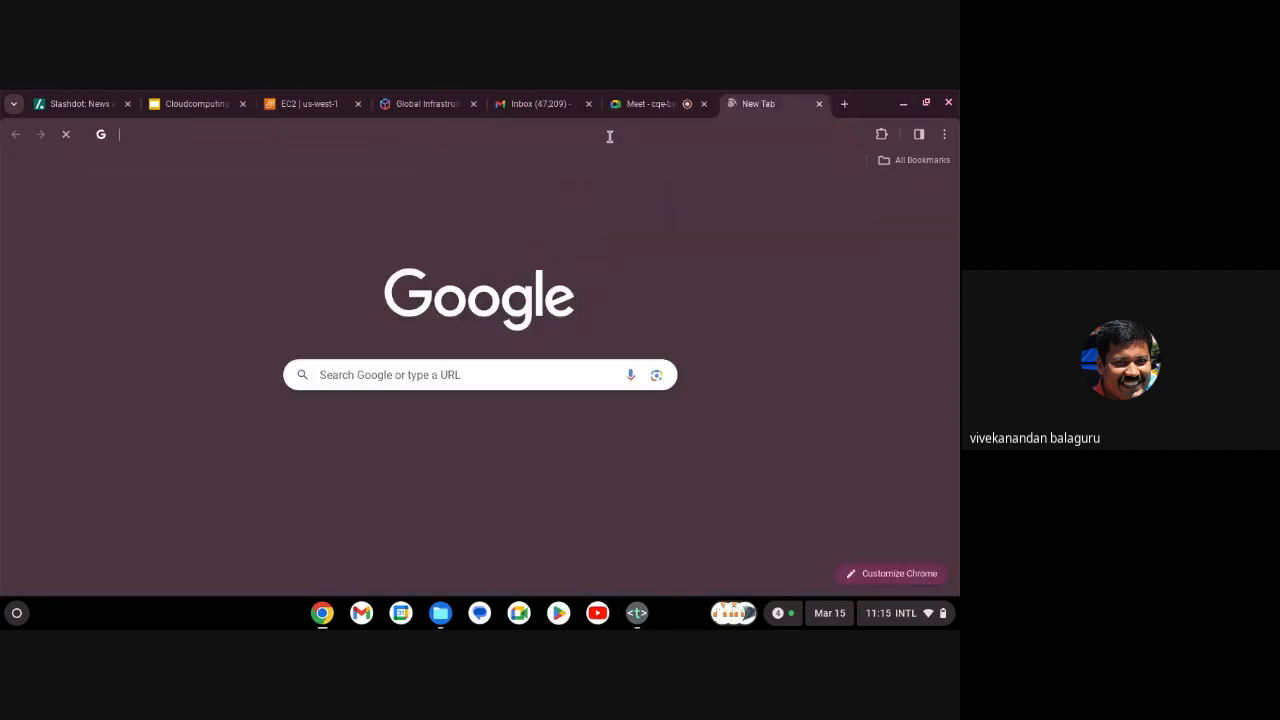
{"action": "type", "text": "http:"}
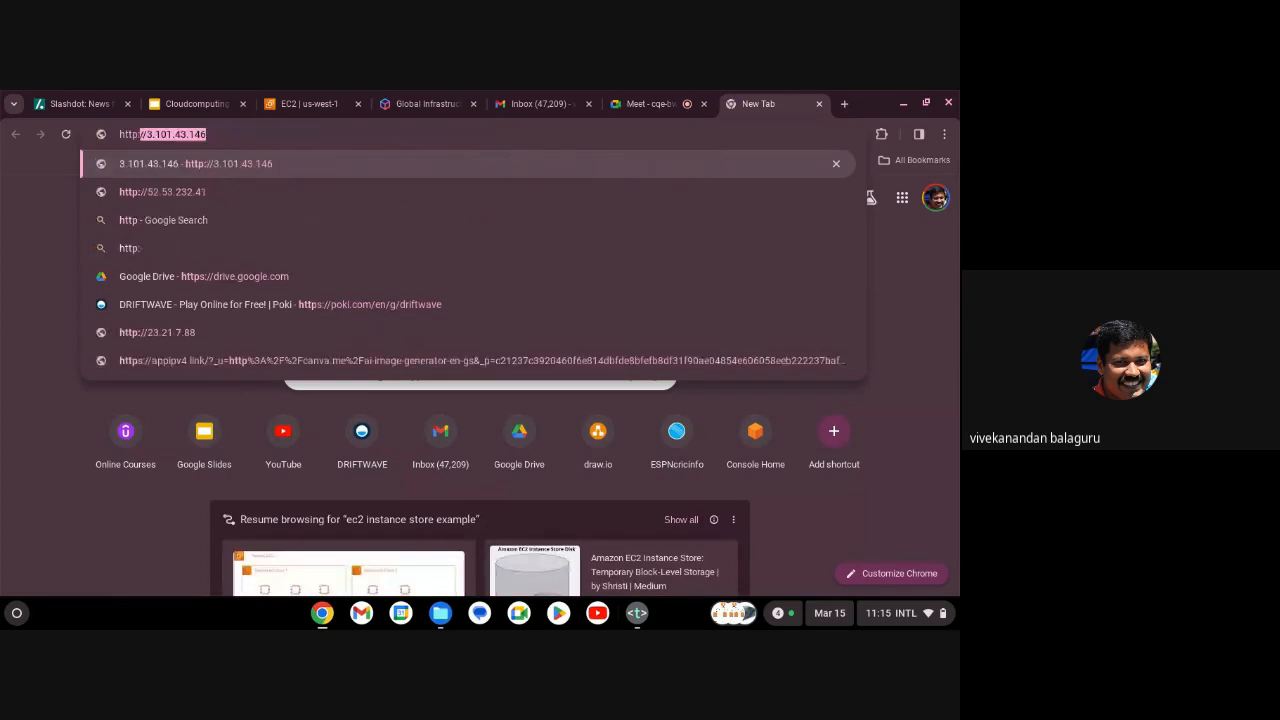
{"action": "type", "text": "//"}
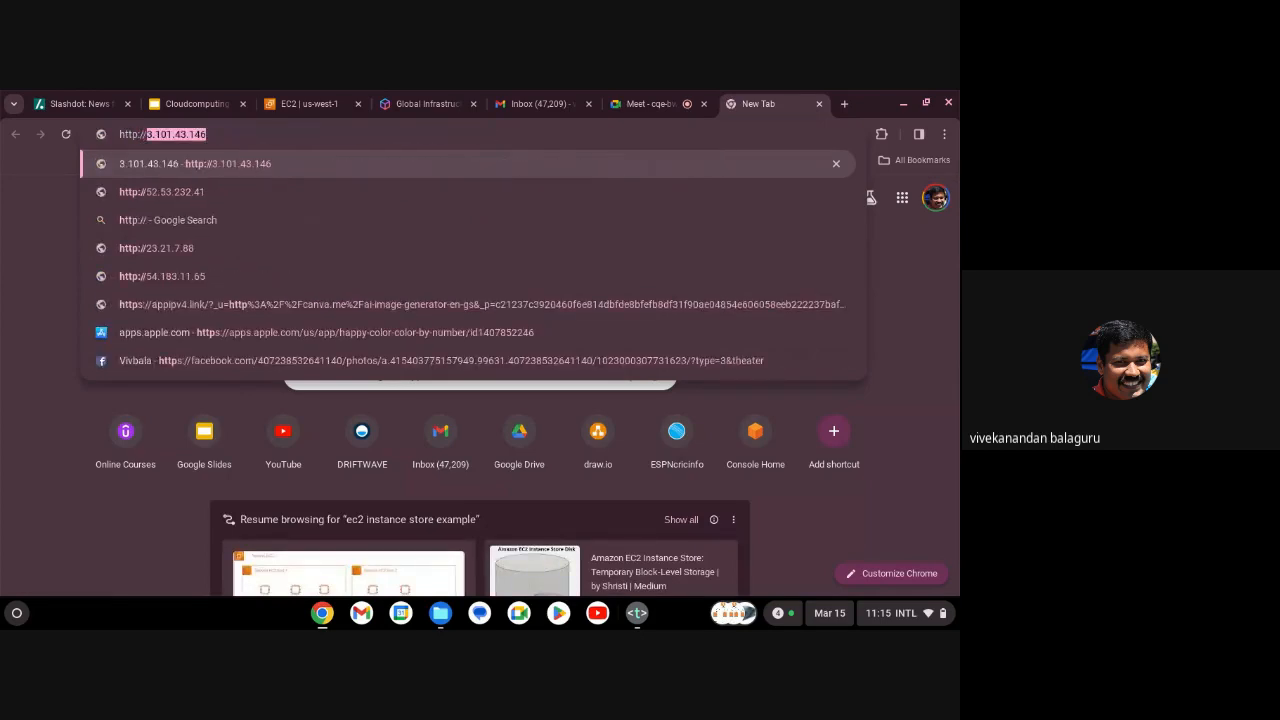
{"action": "key", "text": "BackSpace"}
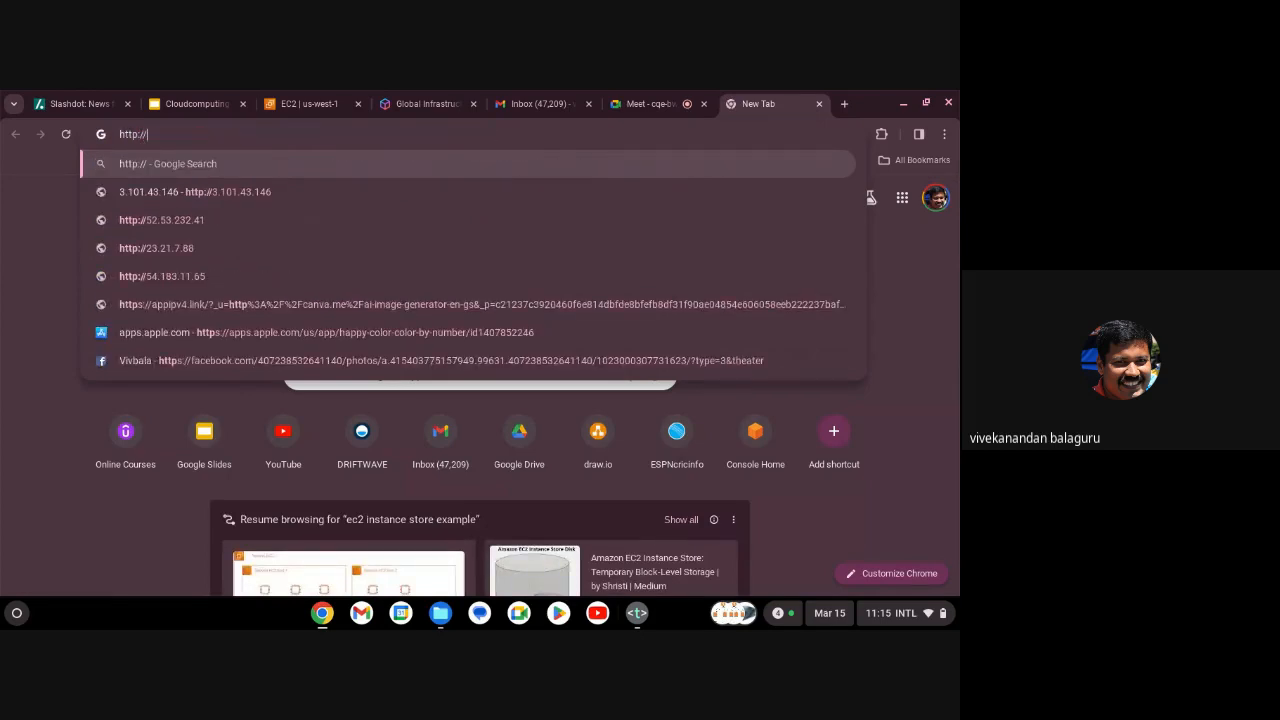
{"action": "key", "text": "ctrl+v"}
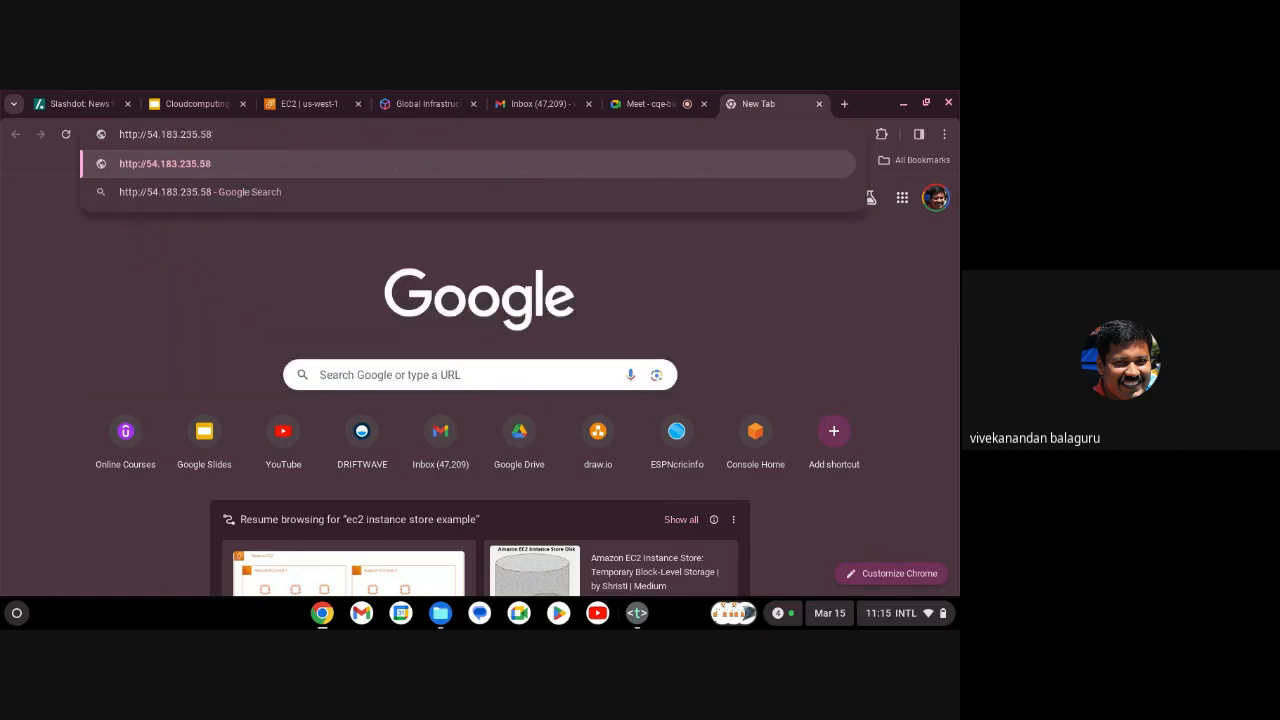
{"action": "key", "text": "Return"}
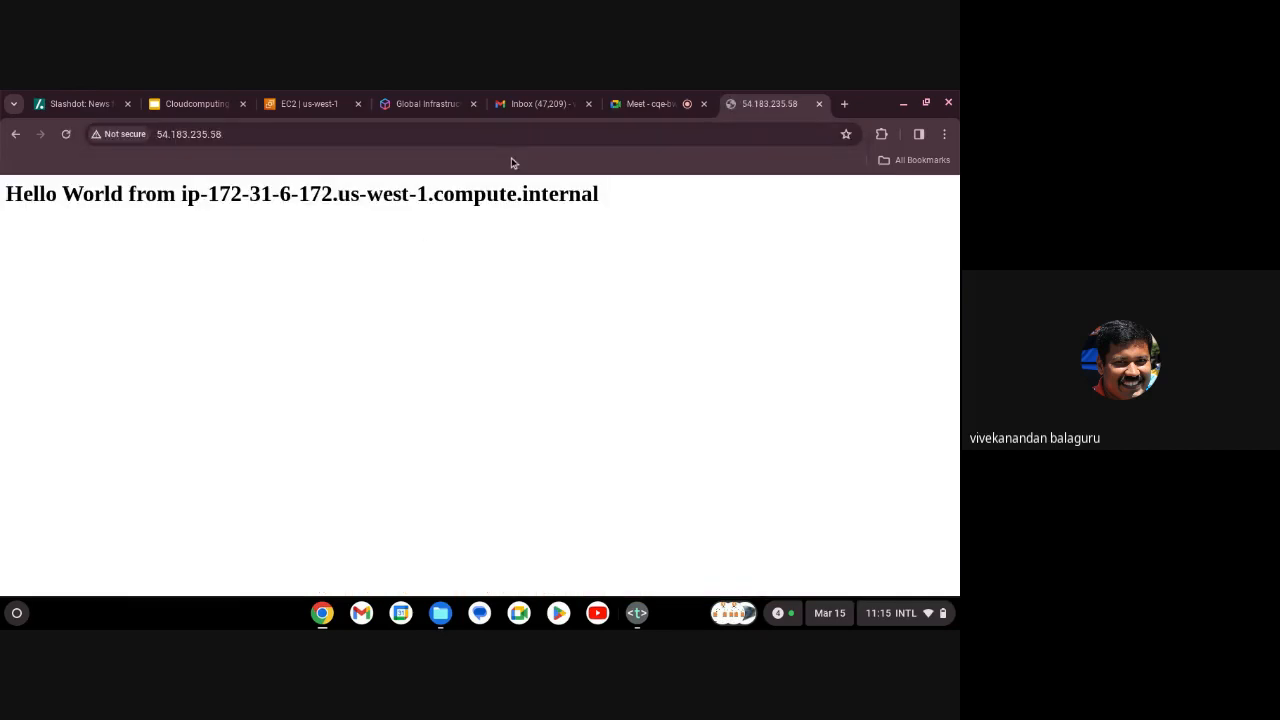
Rename the second elbdemo1 instance to elbdemo2 and copy its public IP 13.57.255.122.
{"action": "left_click", "coordinate": [322, 104]}
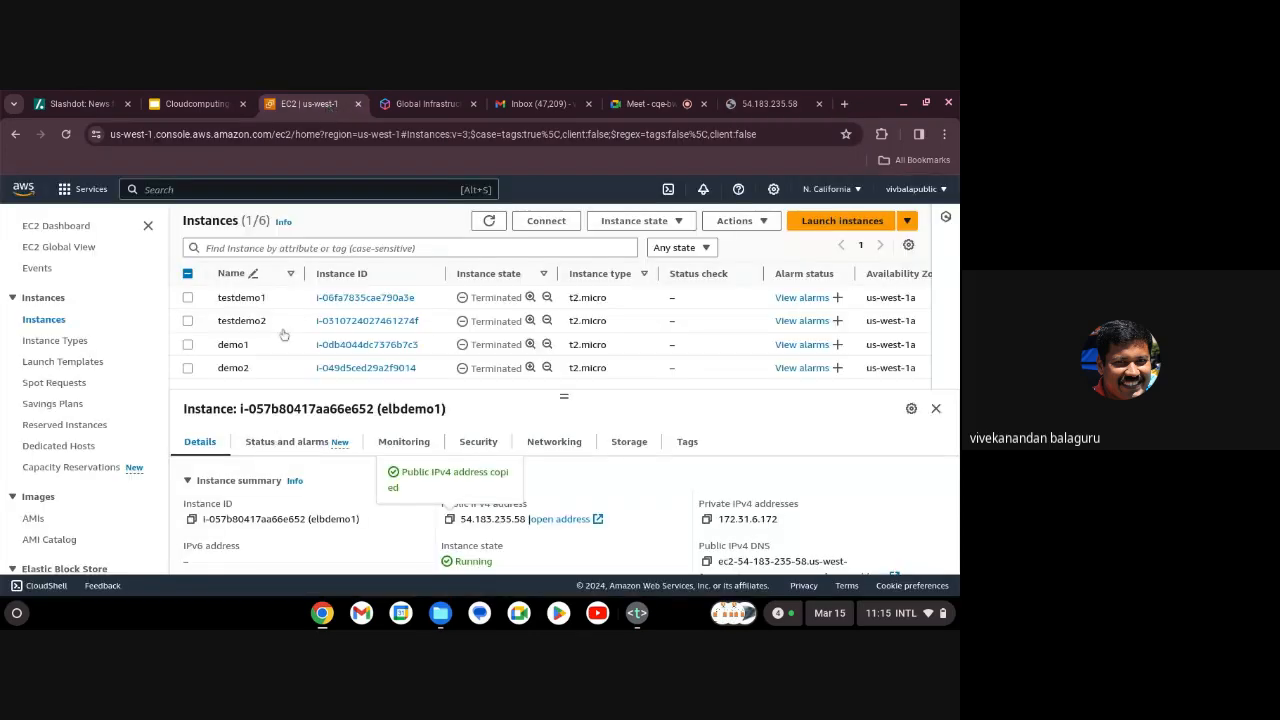
{"action": "scroll", "coordinate": [286, 300], "scroll_direction": "down", "scroll_amount": 3}
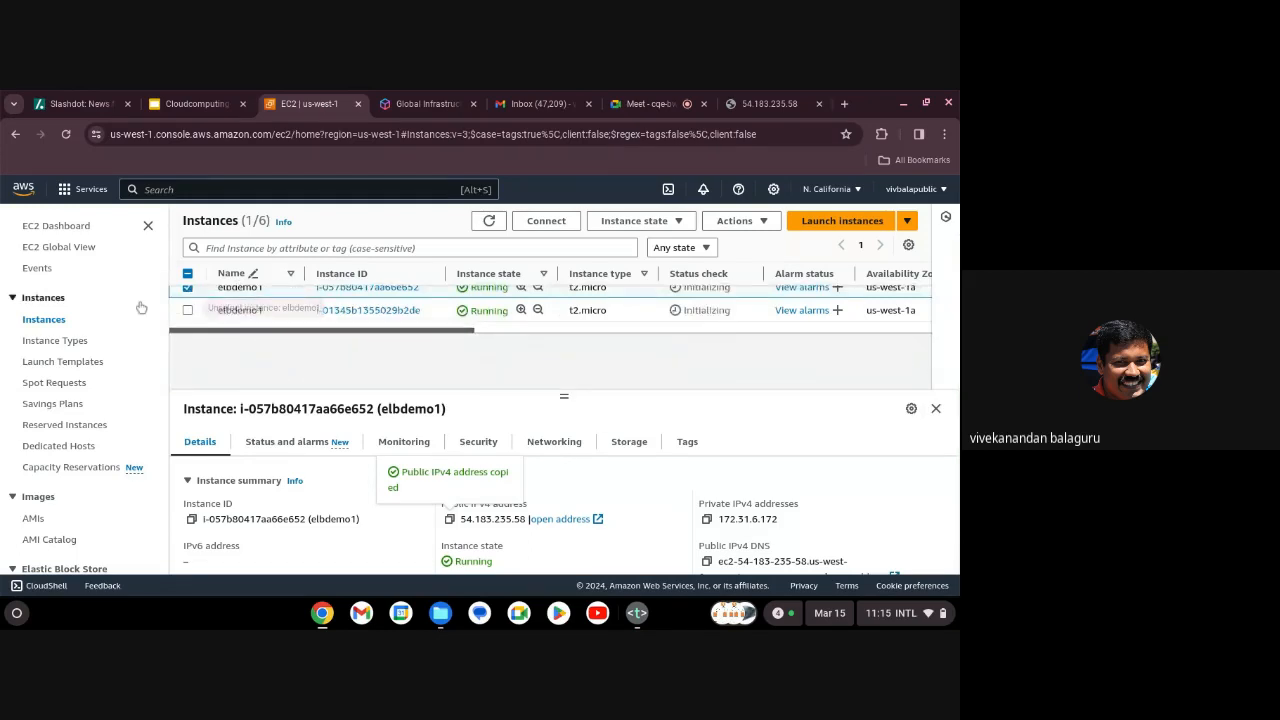
{"action": "left_click", "coordinate": [188, 289]}
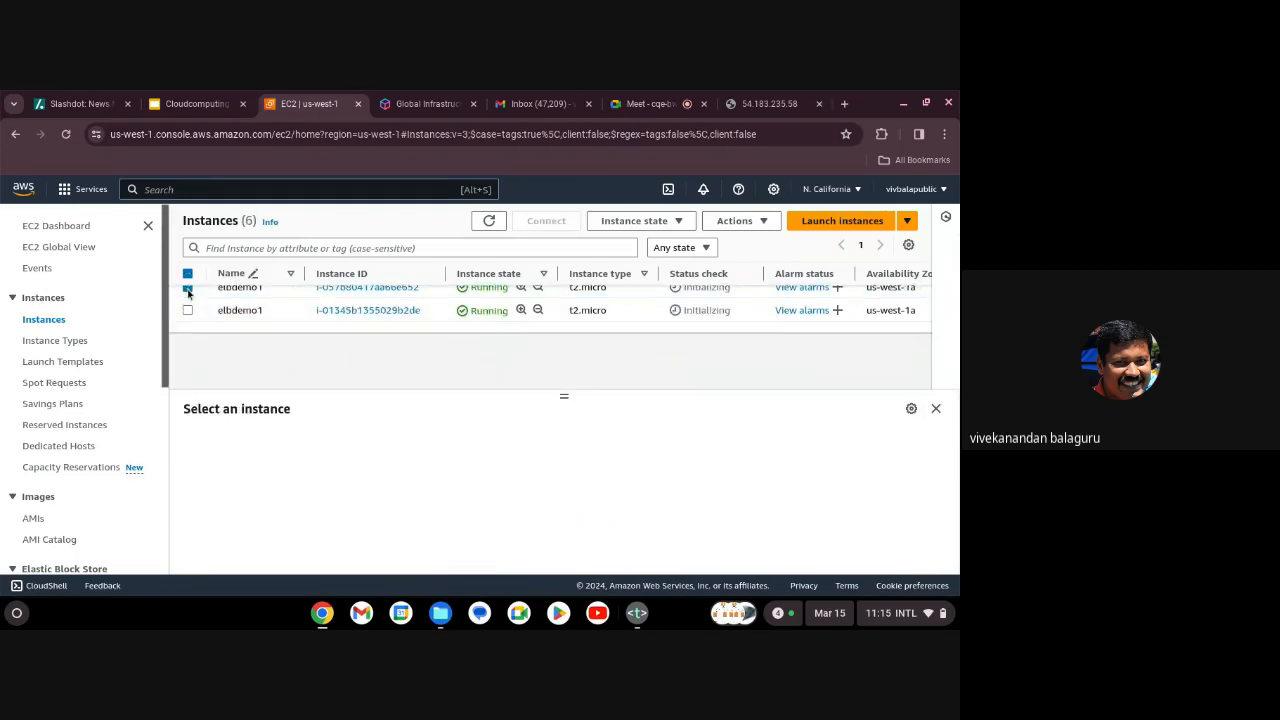
{"action": "left_click", "coordinate": [269, 314]}
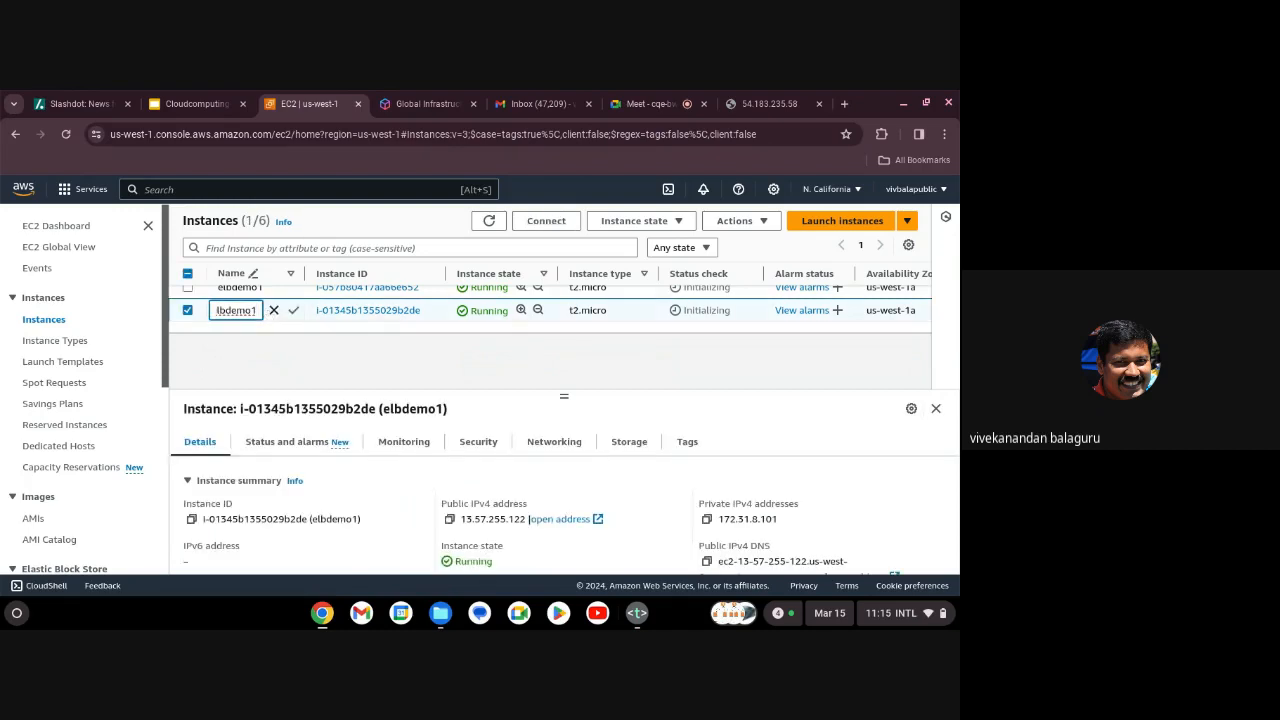
{"action": "key", "text": "BackSpace"}
{"action": "type", "text": "2"}
{"action": "left_click", "coordinate": [292, 314]}
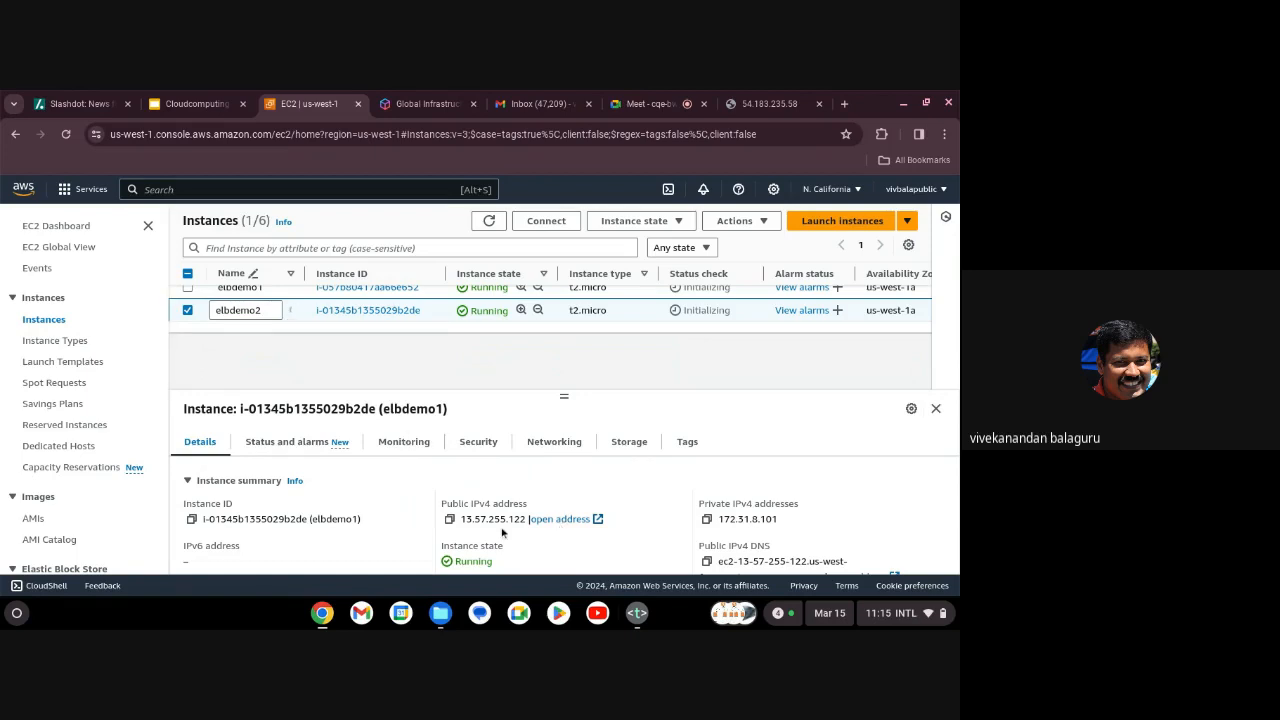
{"action": "left_click", "coordinate": [450, 519]}
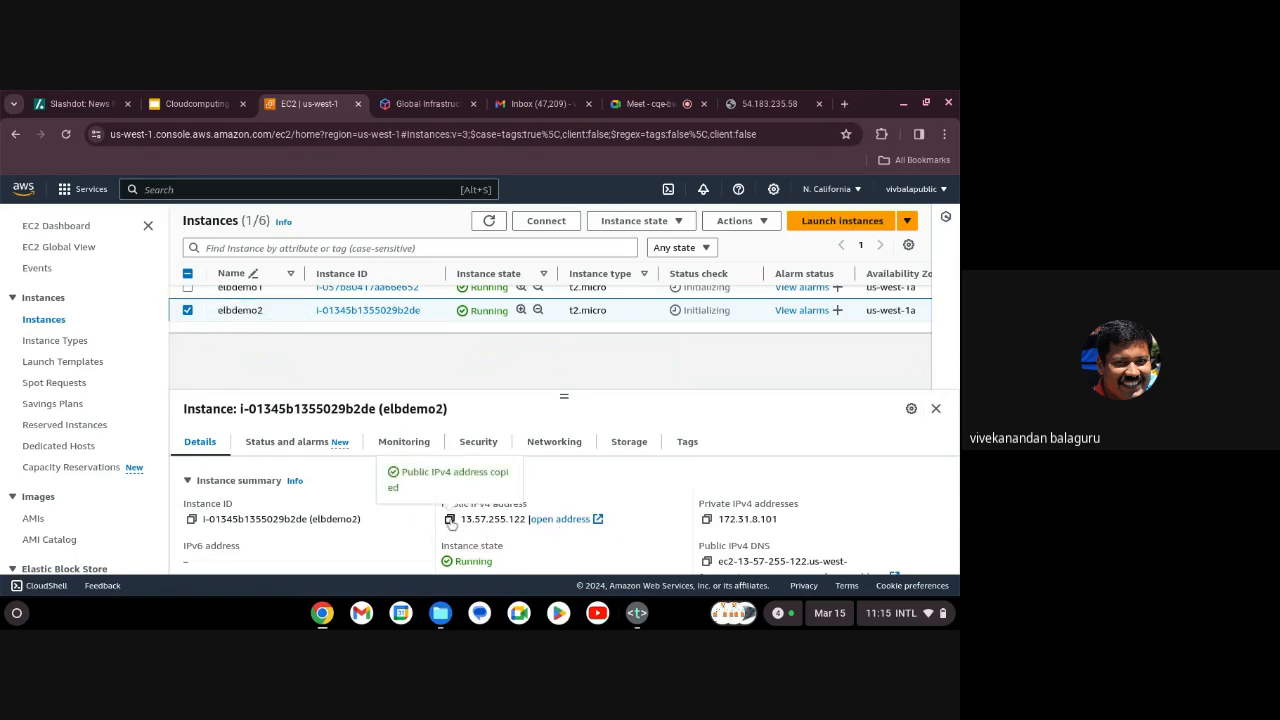
{"action": "left_click", "coordinate": [786, 109]}
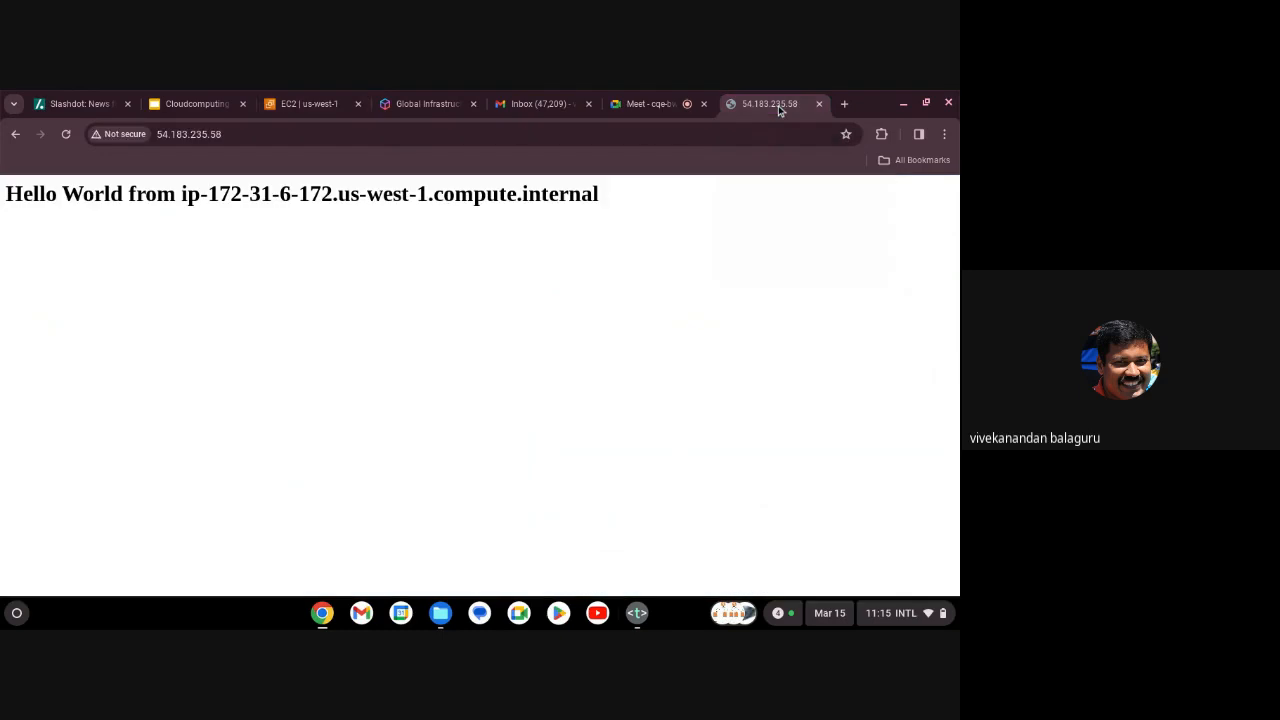
{"action": "left_click", "coordinate": [844, 104]}
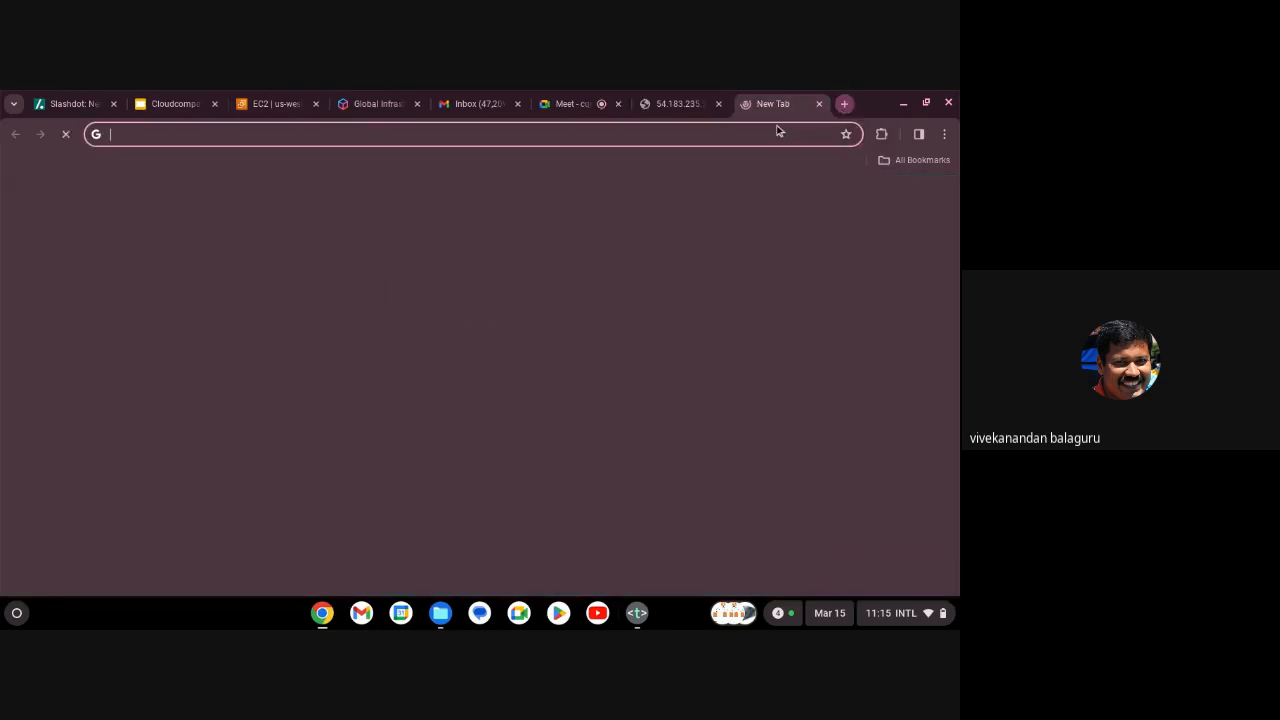
{"action": "type", "text": "htt"}
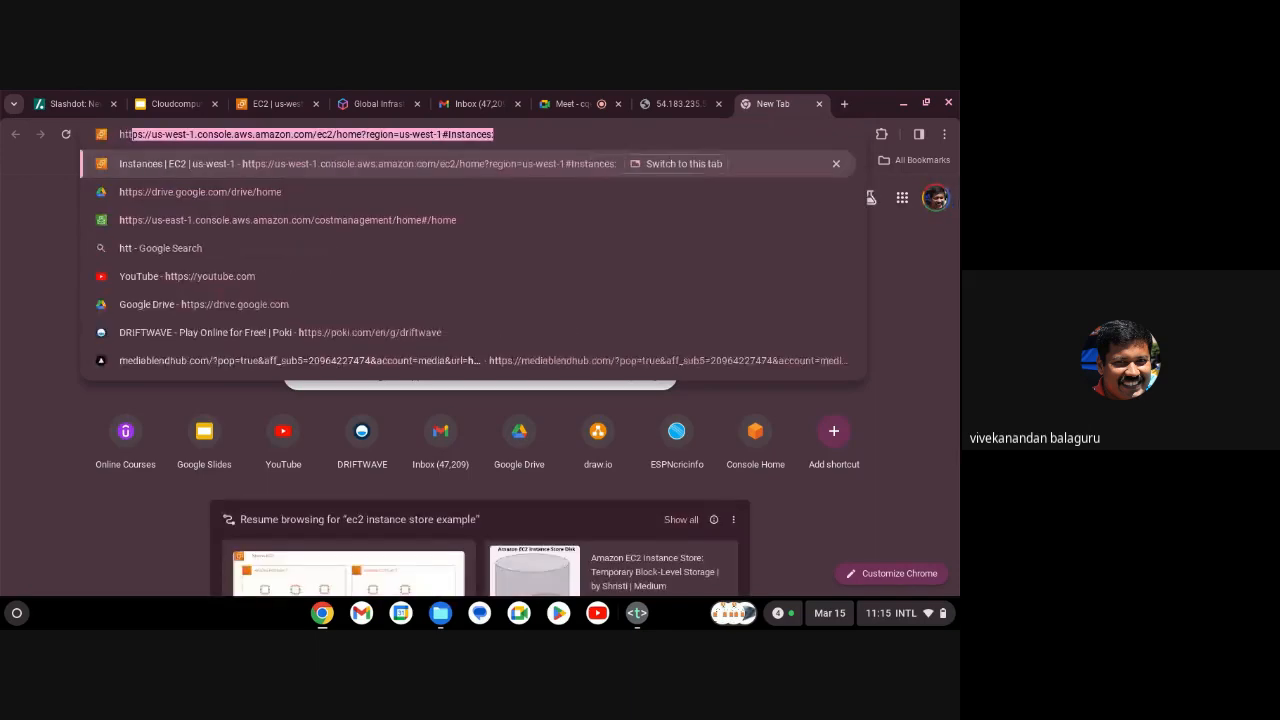
{"action": "type", "text": "p://"}
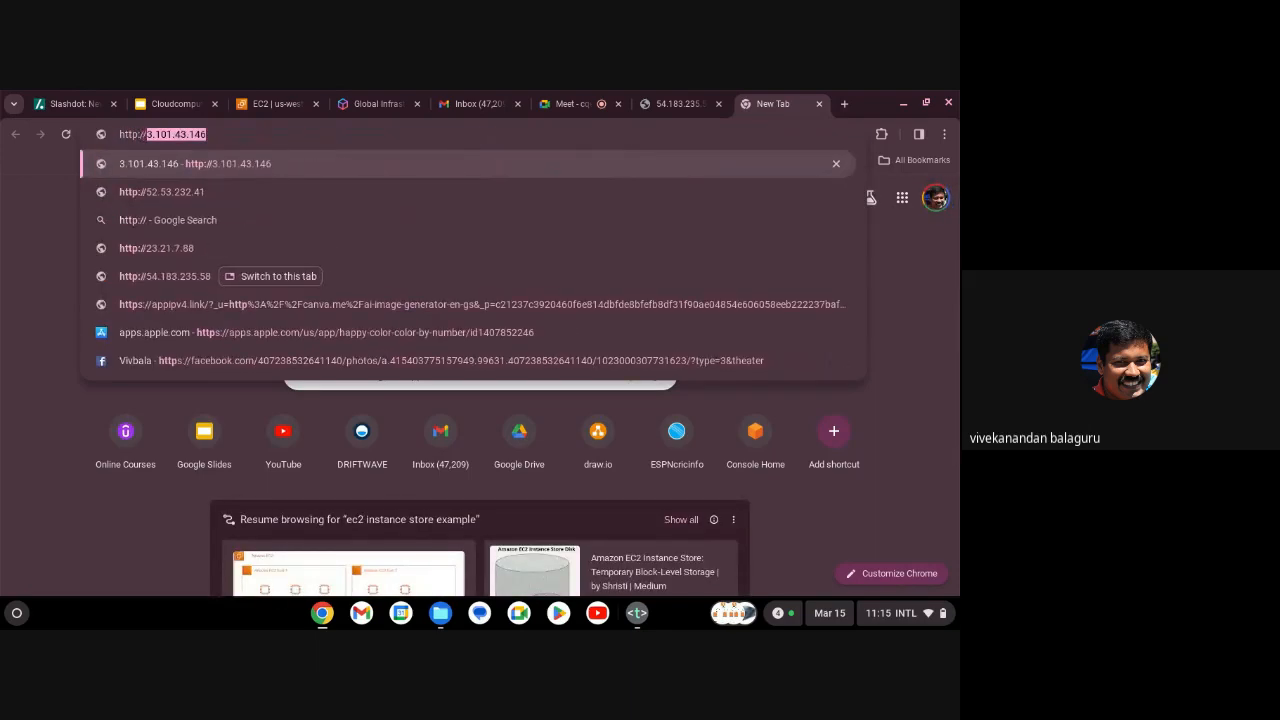
{"action": "key", "text": "BackSpace"}
{"action": "key", "text": "ctrl+v"}
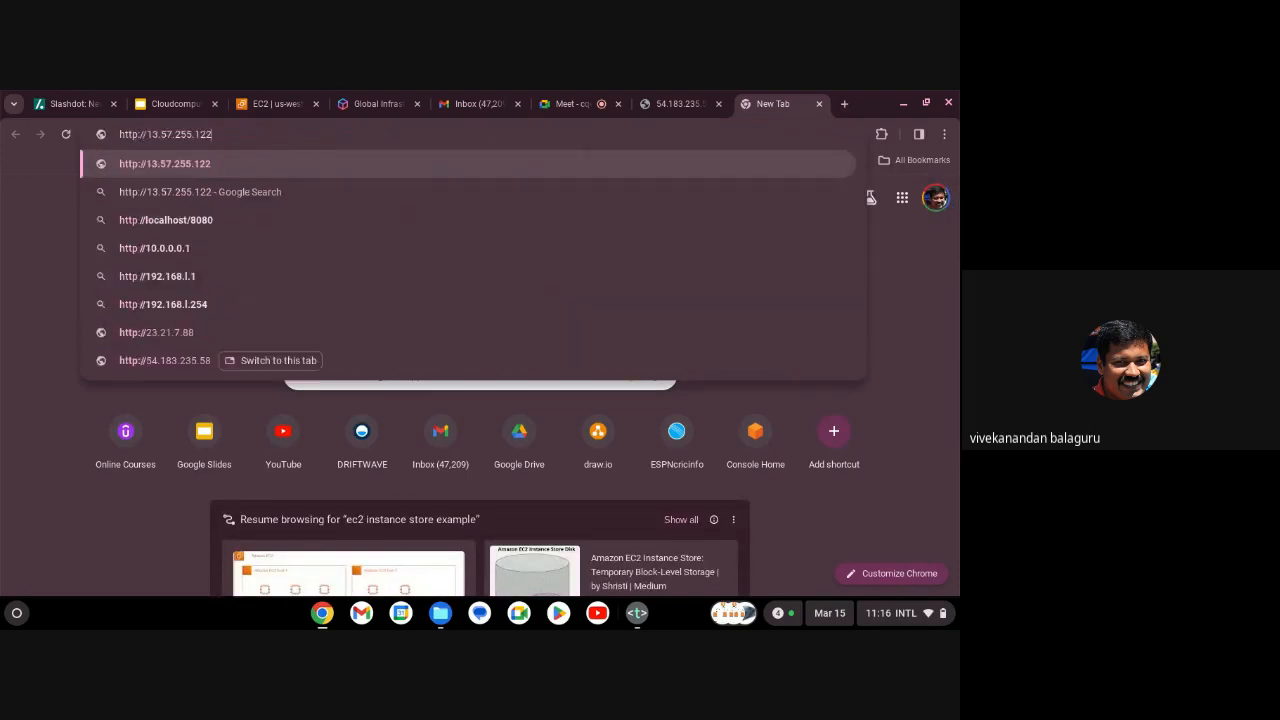
{"action": "key", "text": "Return"}
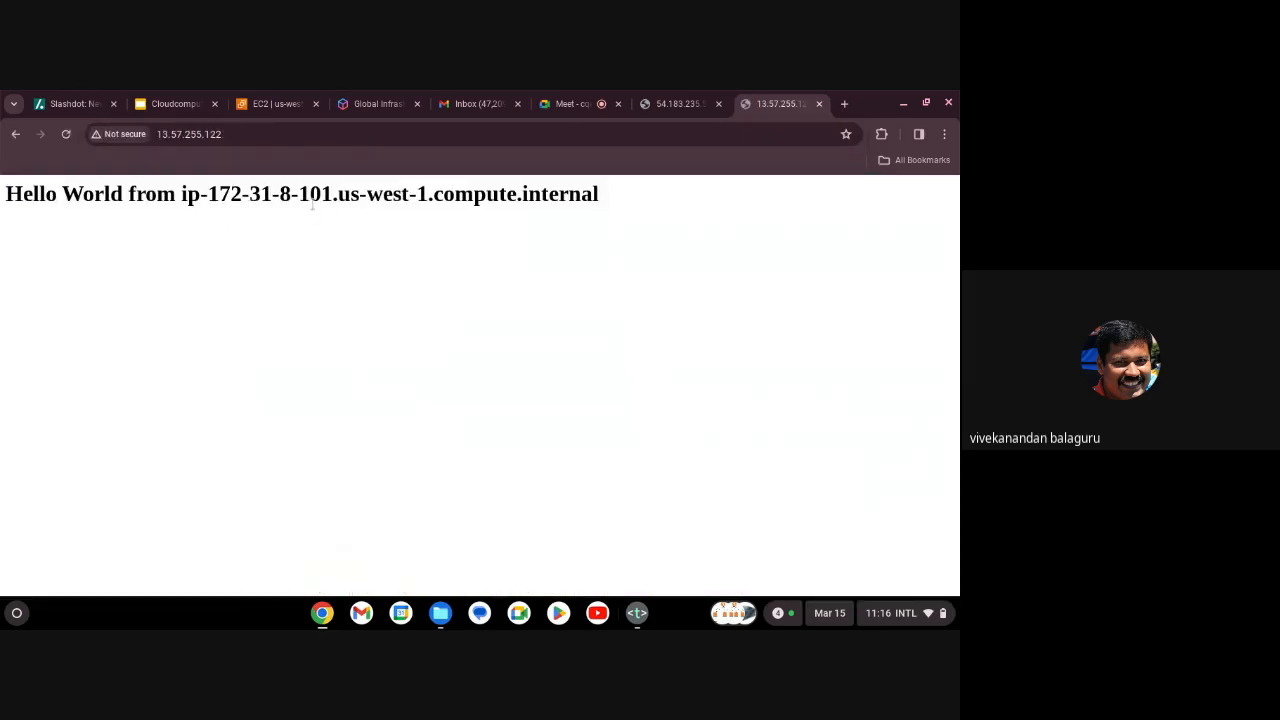
{"action": "left_click", "coordinate": [676, 104]}
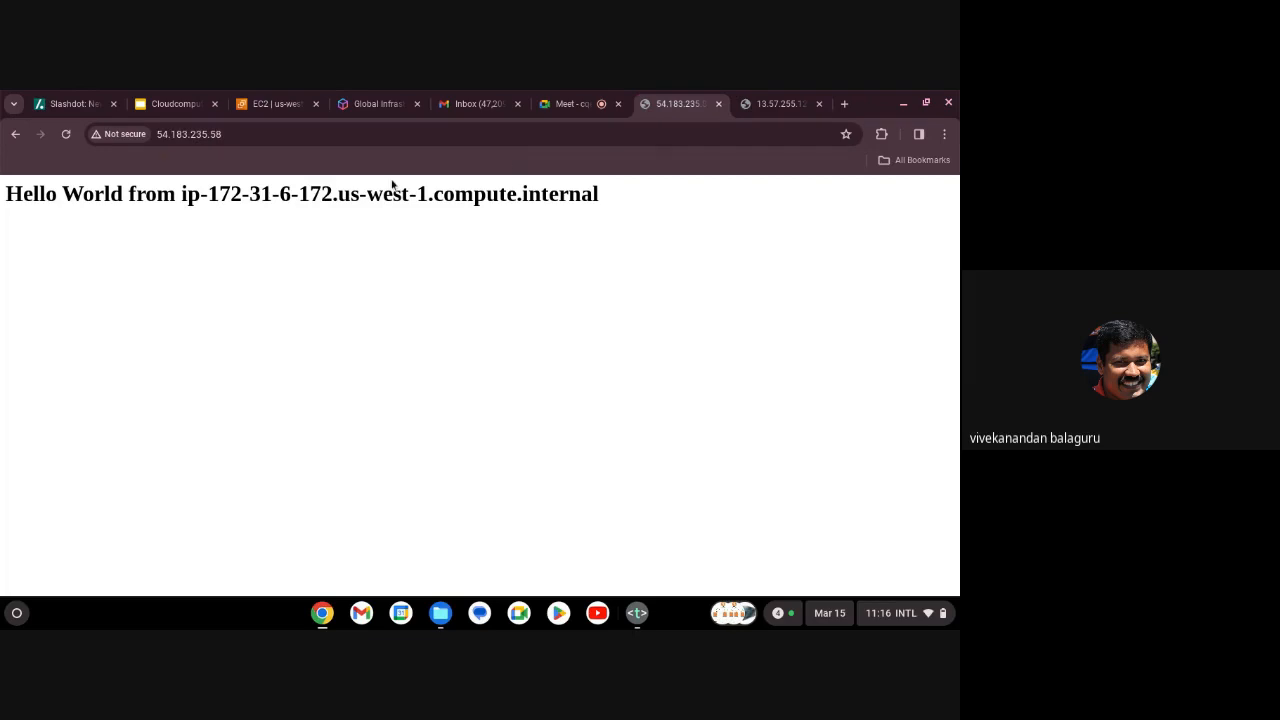
{"action": "left_click", "coordinate": [274, 104]}
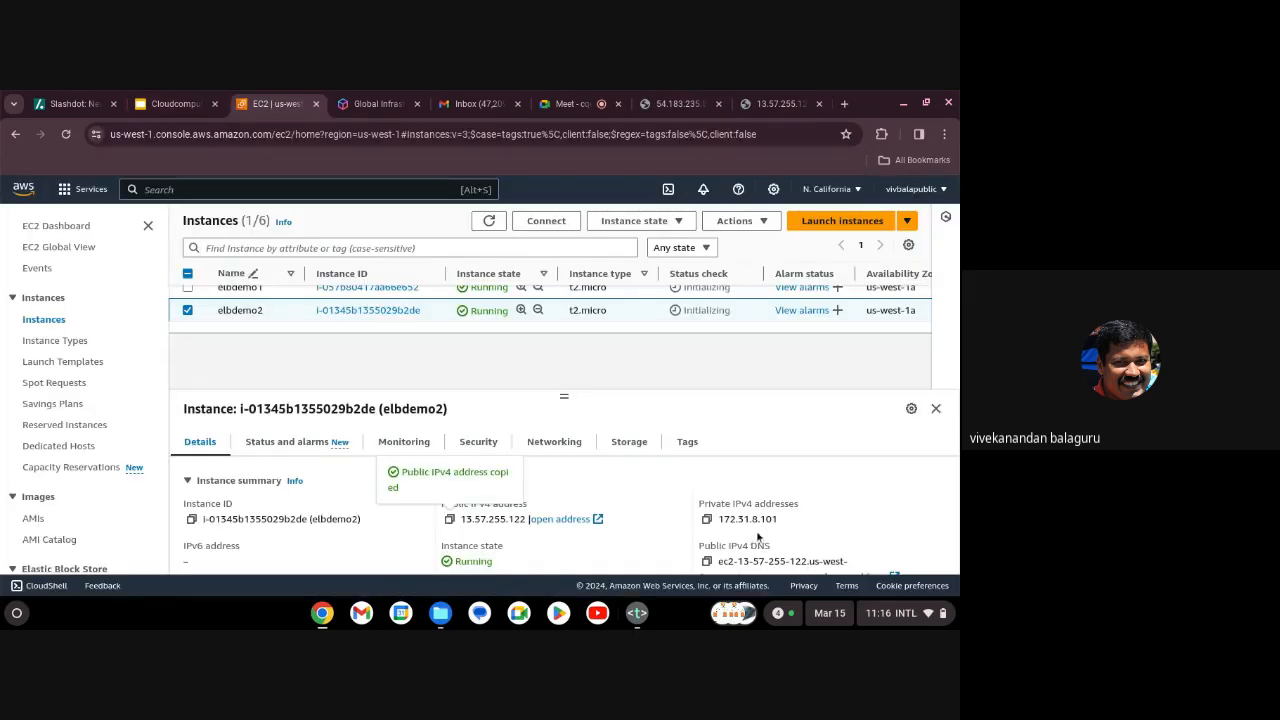
Leave only elbdemo1 selected and go to Load Balancers under Load Balancing.
{"action": "left_click", "coordinate": [188, 288]}
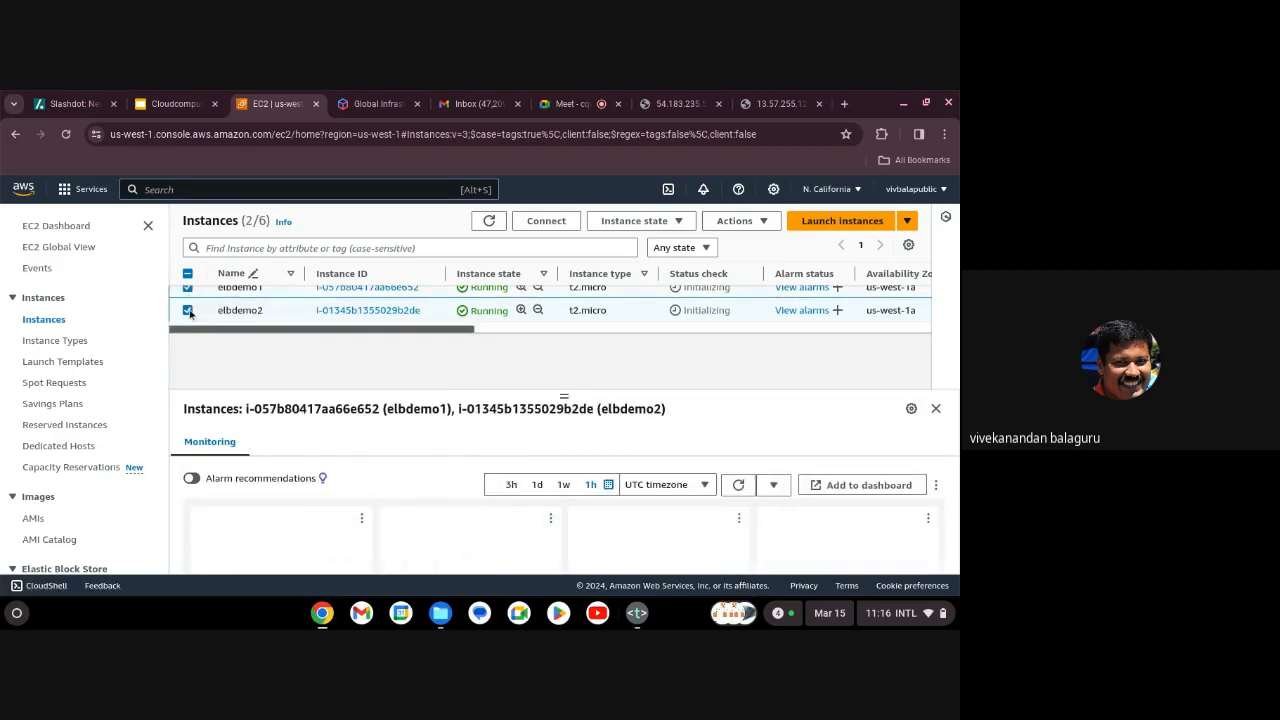
{"action": "left_click", "coordinate": [188, 311]}
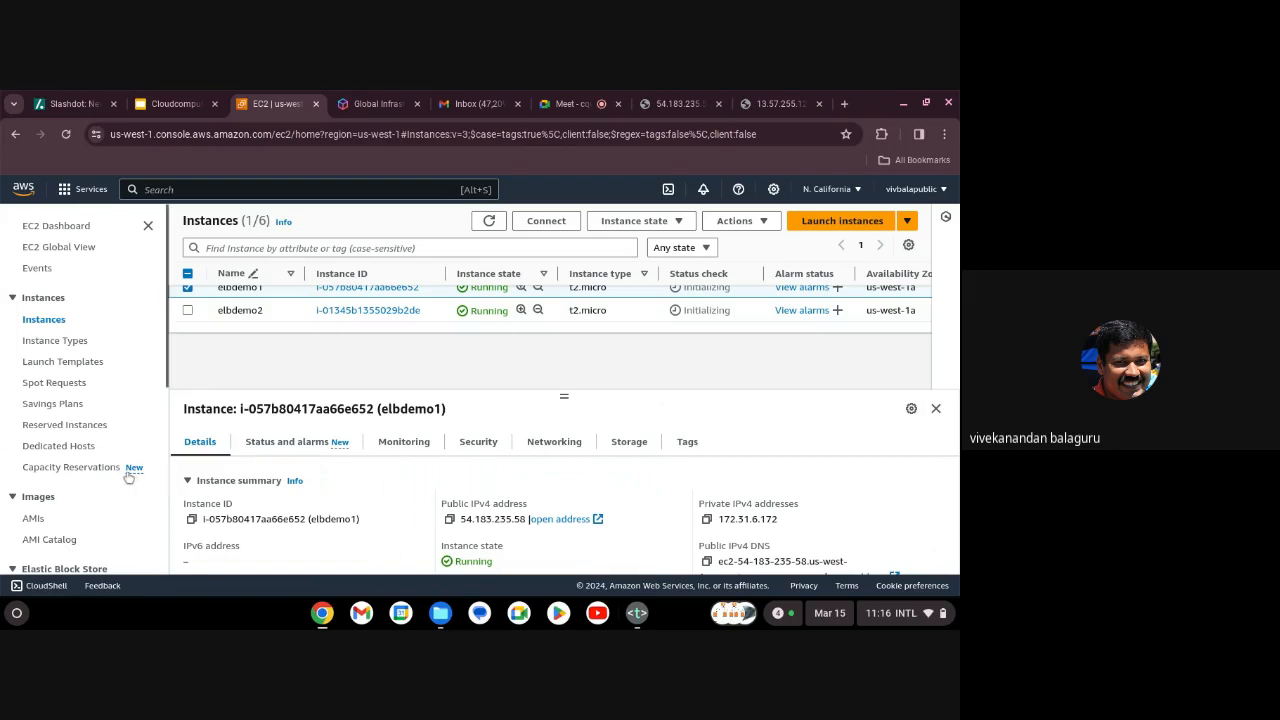
{"action": "scroll", "coordinate": [130, 478], "scroll_direction": "down", "scroll_amount": 3}
{"action": "scroll", "coordinate": [129, 478], "scroll_direction": "down", "scroll_amount": 1}
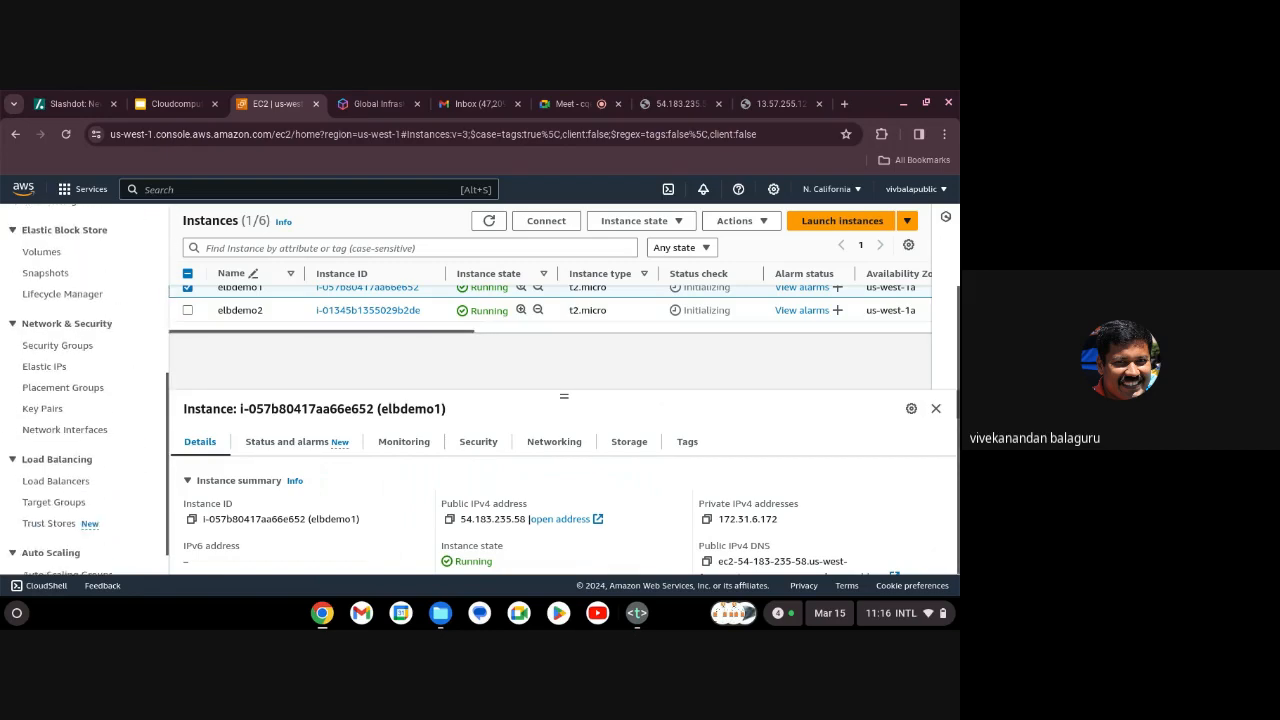
{"action": "left_click", "coordinate": [56, 445]}
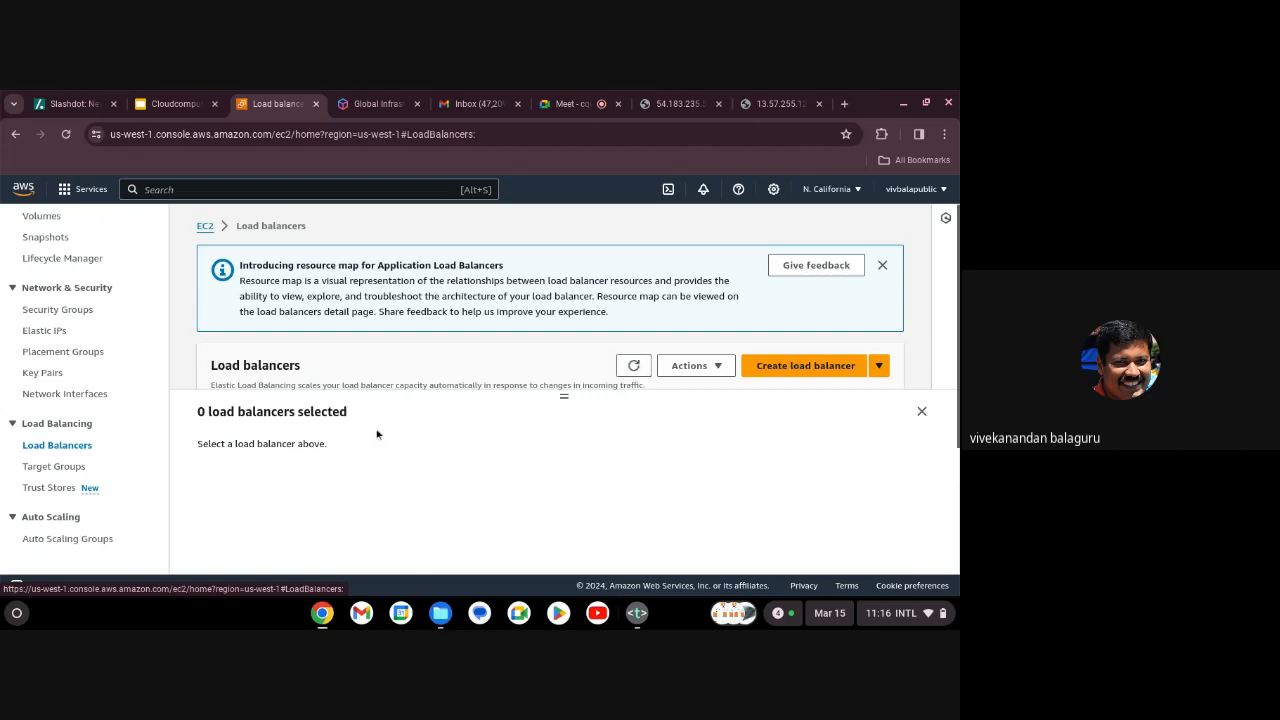
Choose Create load balancer and pick the Application Load Balancer type.
{"action": "left_click", "coordinate": [776, 367]}
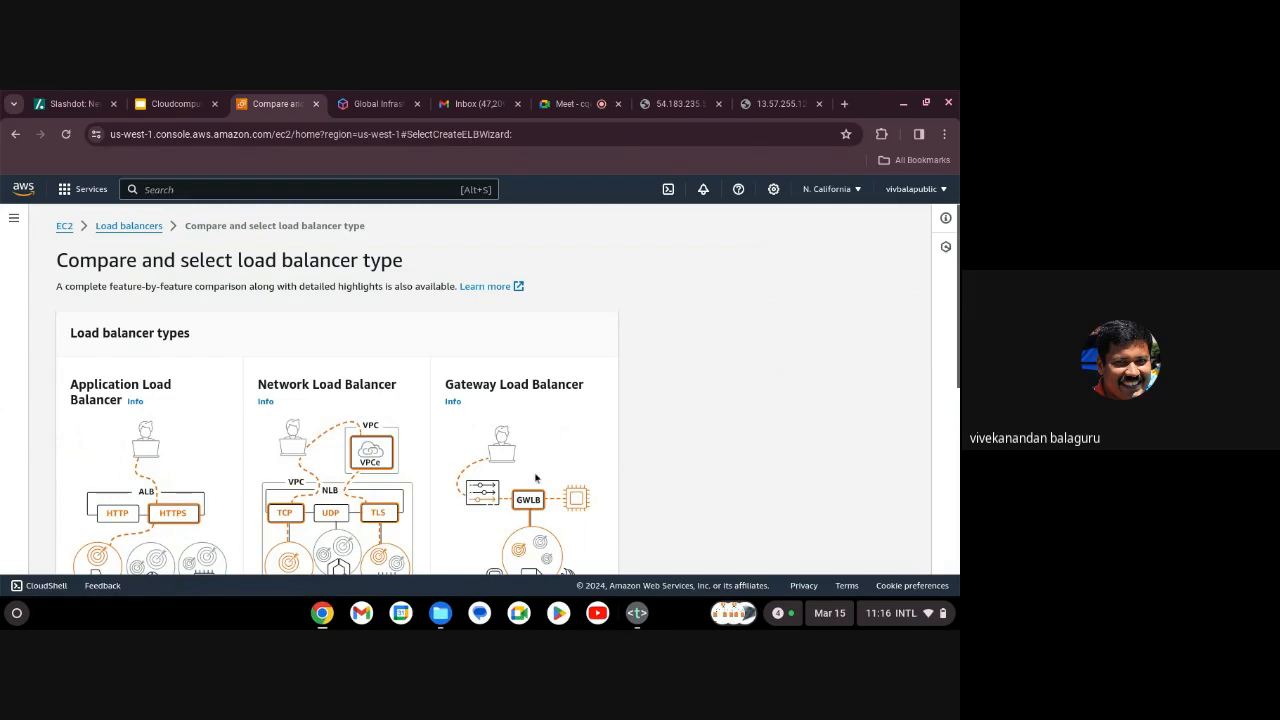
{"action": "scroll", "coordinate": [536, 478], "scroll_direction": "down", "scroll_amount": 2}
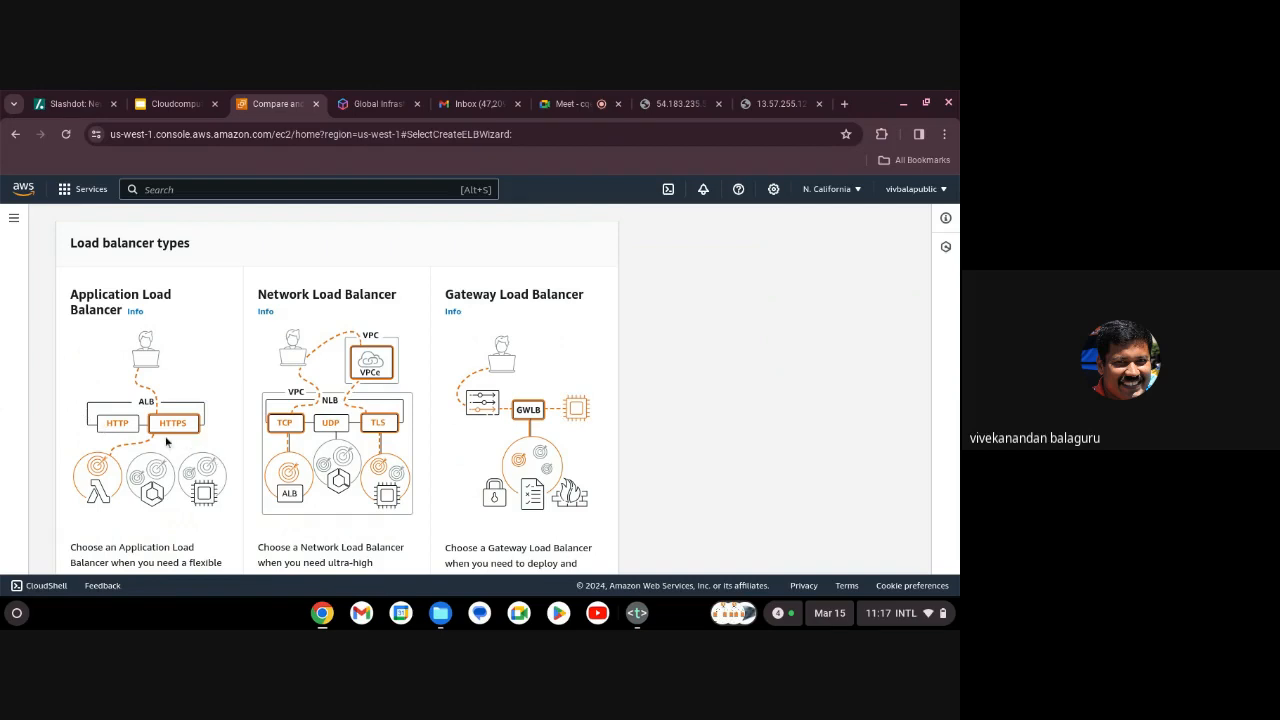
{"action": "scroll", "coordinate": [166, 441], "scroll_direction": "down", "scroll_amount": 1}
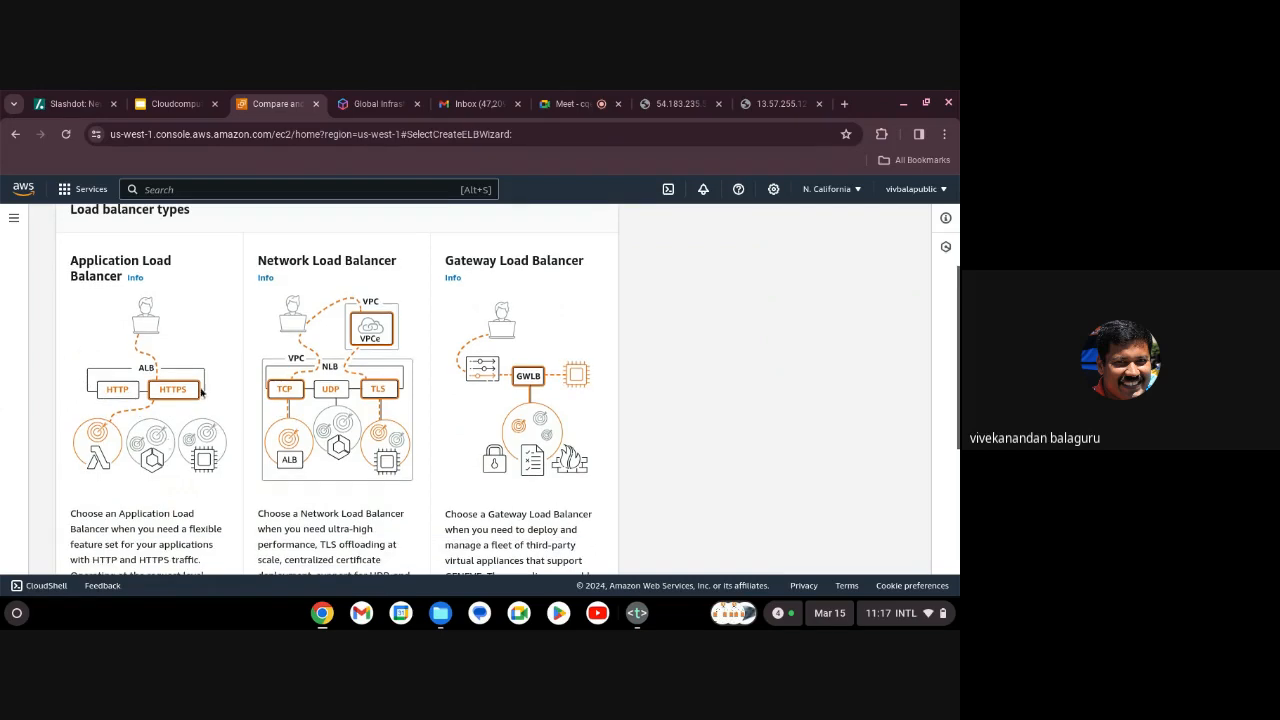
{"action": "scroll", "coordinate": [188, 446], "scroll_direction": "down", "scroll_amount": 5}
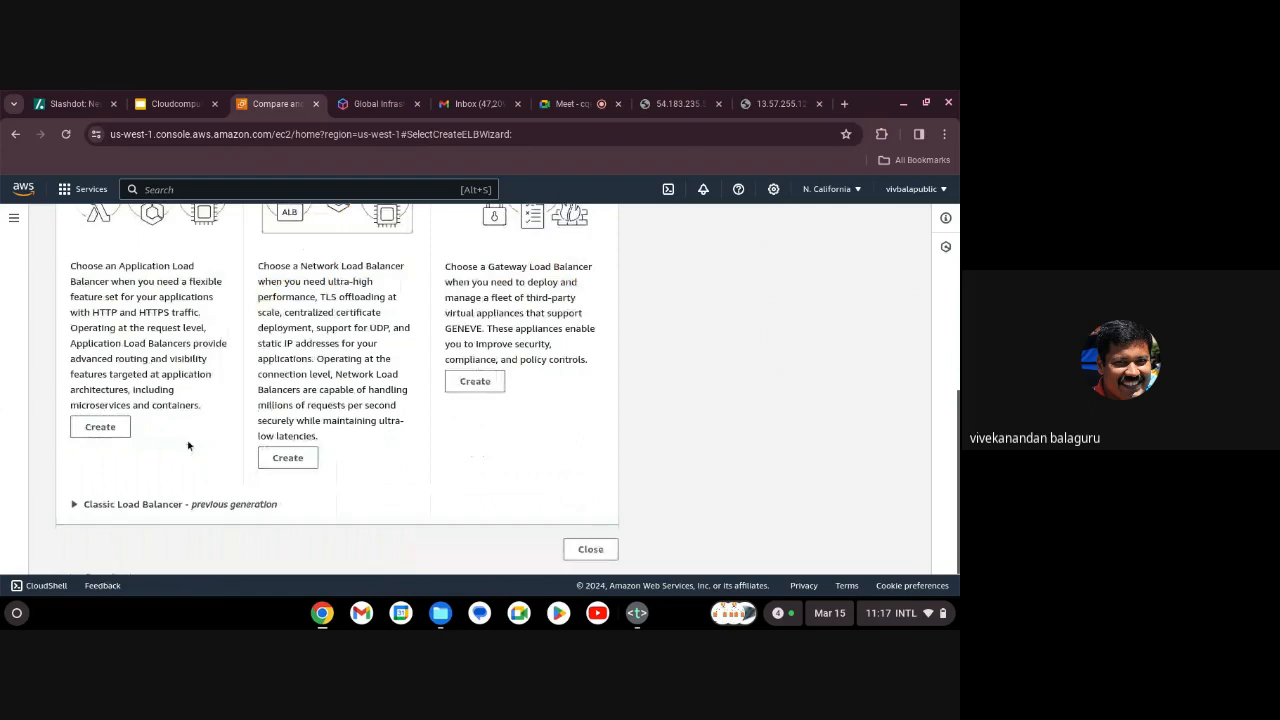
{"action": "left_click", "coordinate": [93, 430]}
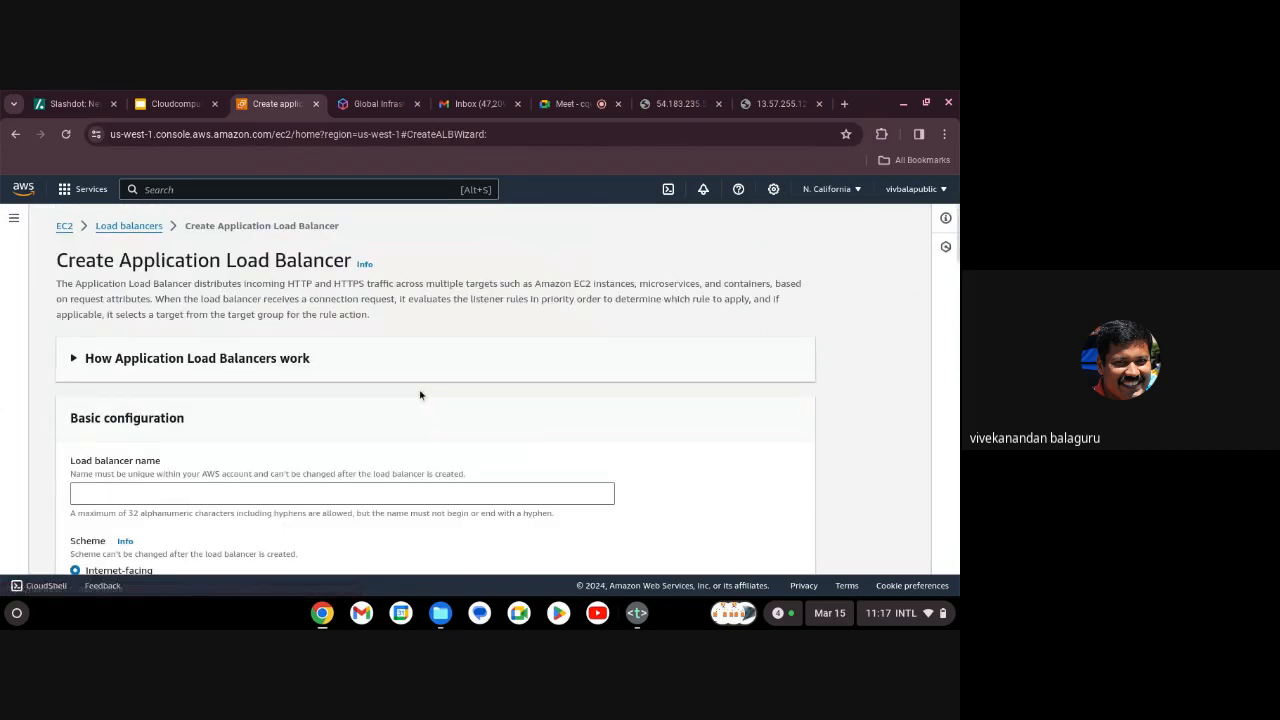
Name the load balancer testlb and map availability zones us-west-1a and us-west-1b.
{"action": "scroll", "coordinate": [418, 394], "scroll_direction": "down", "scroll_amount": 3}
{"action": "left_click", "coordinate": [236, 328]}
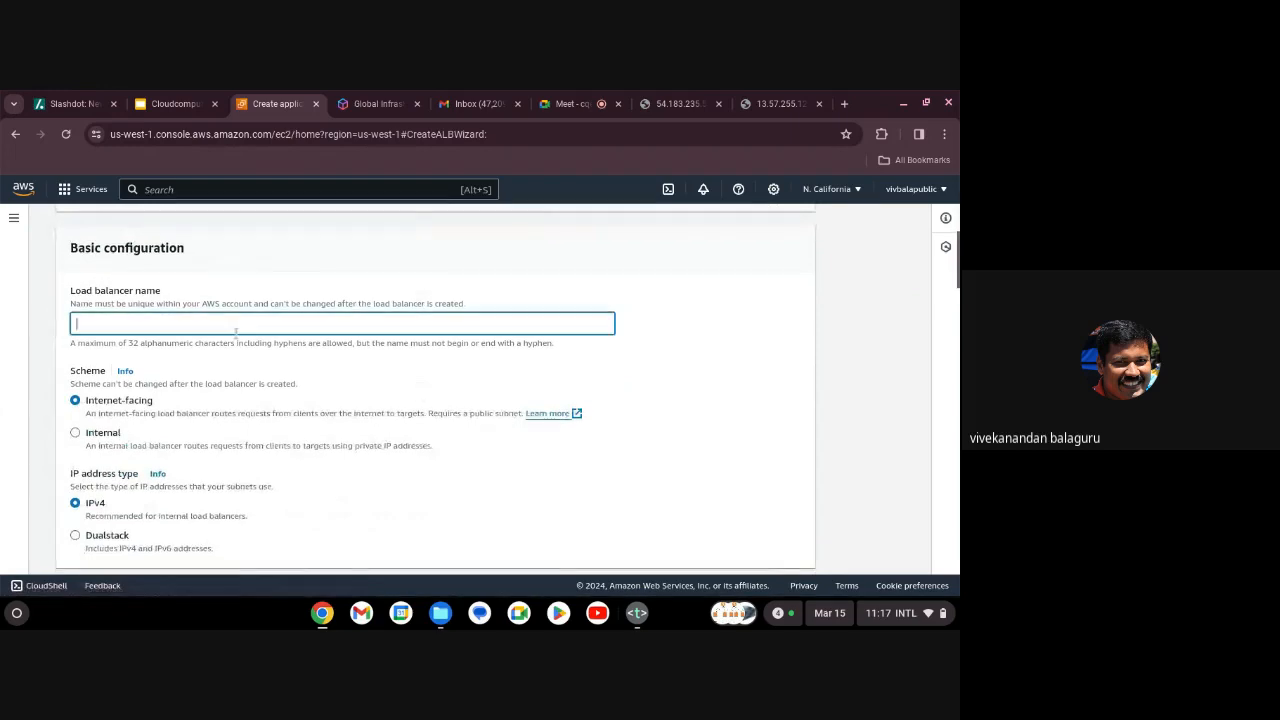
{"action": "type", "text": "testlb"}
{"action": "scroll", "coordinate": [377, 469], "scroll_direction": "down", "scroll_amount": 5}
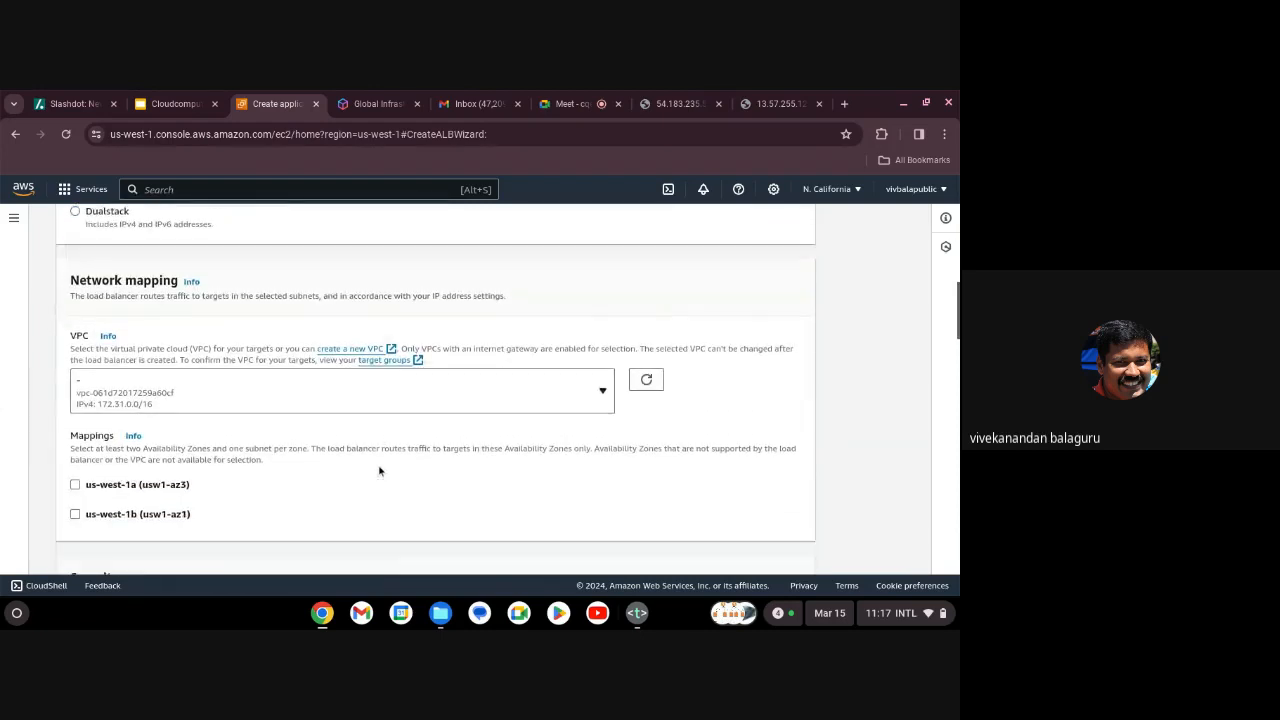
{"action": "scroll", "coordinate": [314, 457], "scroll_direction": "down", "scroll_amount": 1}
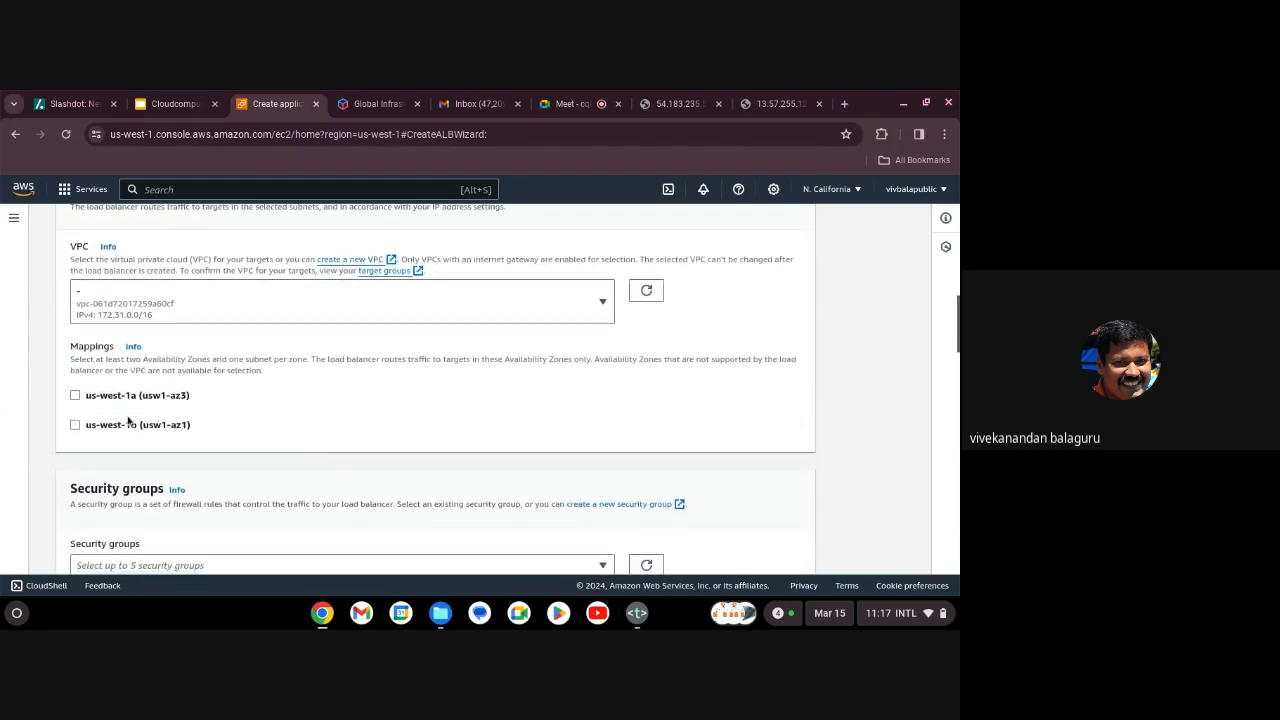
{"action": "left_click", "coordinate": [75, 395]}
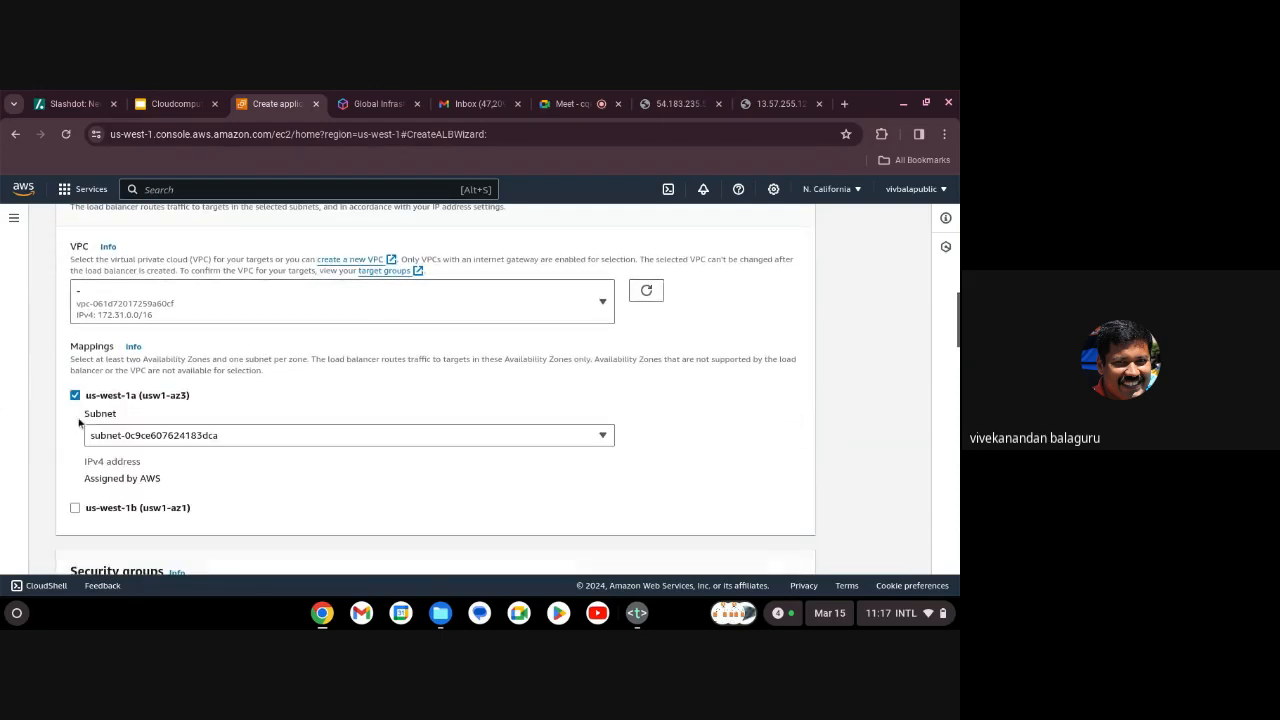
{"action": "left_click", "coordinate": [75, 508]}
Remove the default security group and start creating a new security group in another tab.
{"action": "scroll", "coordinate": [368, 485], "scroll_direction": "down", "scroll_amount": 3}
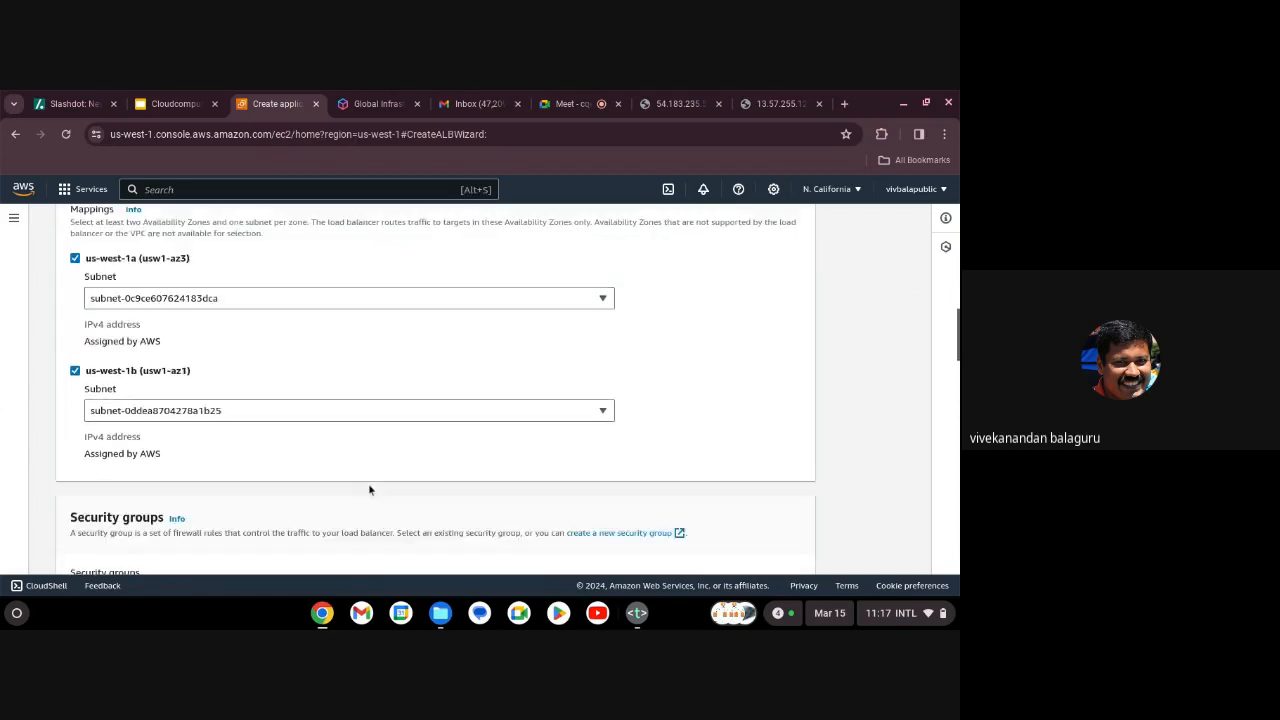
{"action": "scroll", "coordinate": [369, 490], "scroll_direction": "down", "scroll_amount": 2}
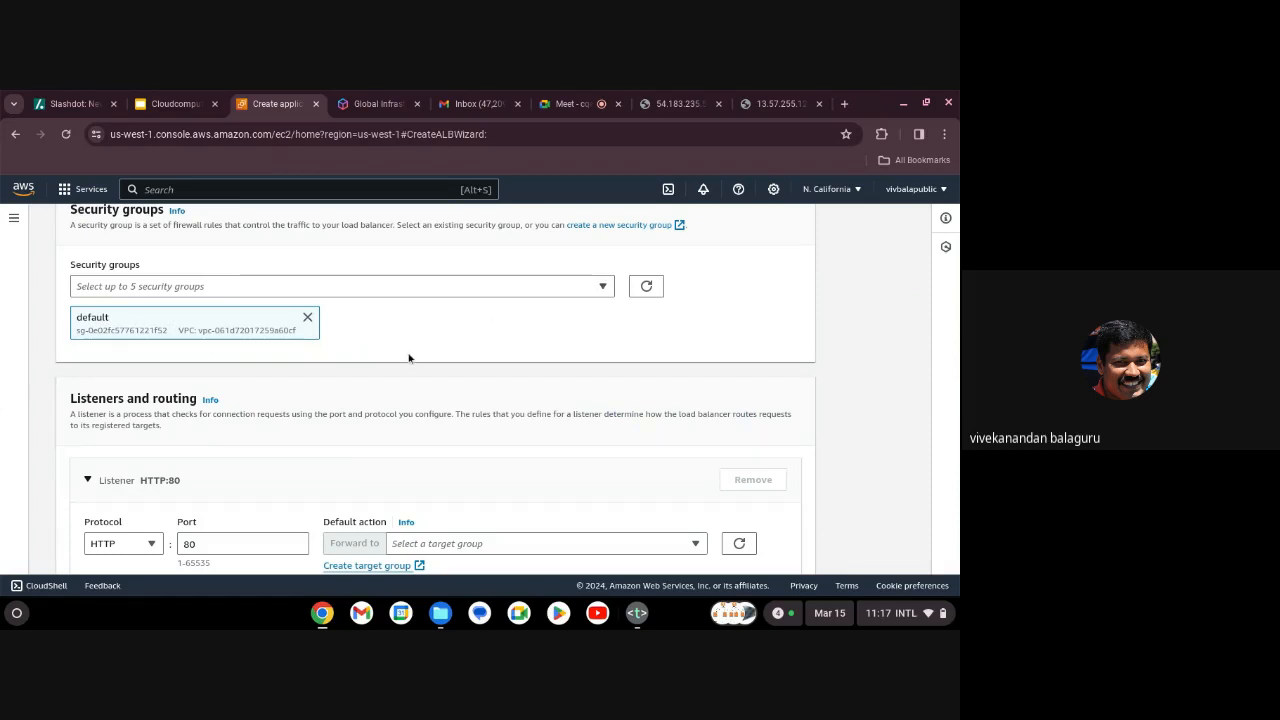
{"action": "scroll", "coordinate": [408, 357], "scroll_direction": "down", "scroll_amount": 3}
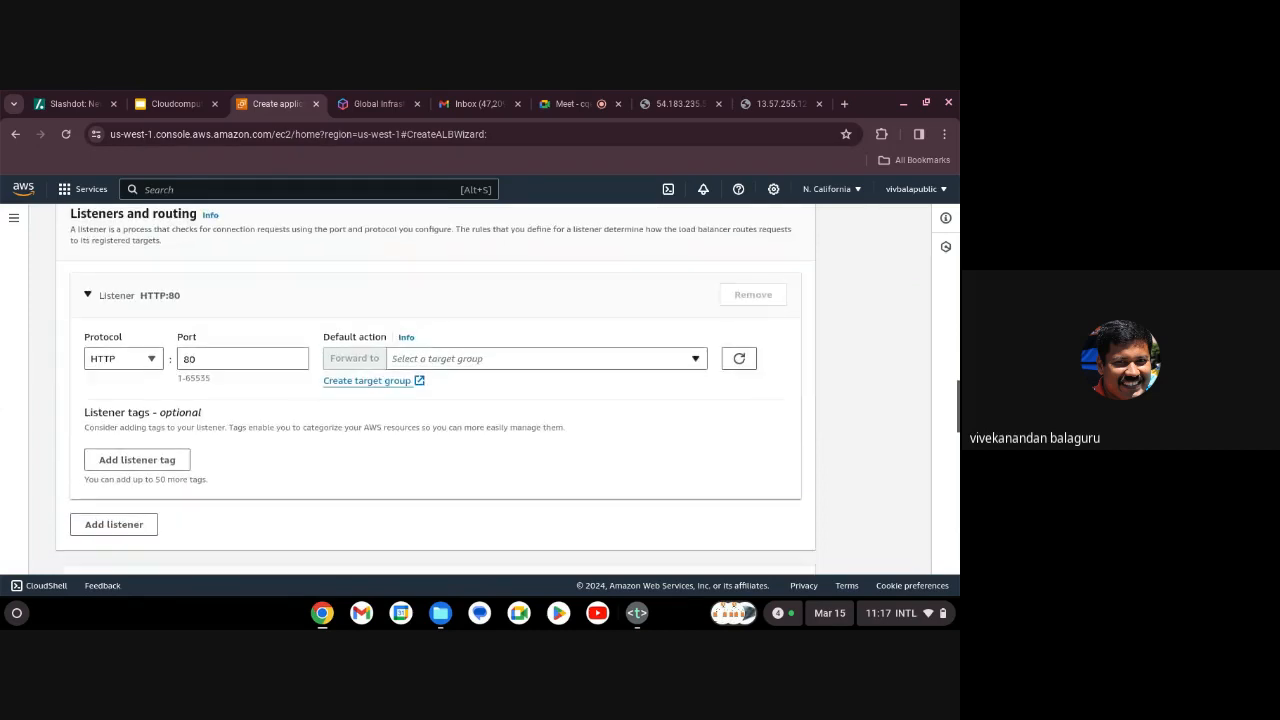
{"action": "scroll", "coordinate": [435, 390], "scroll_direction": "up", "scroll_amount": 3}
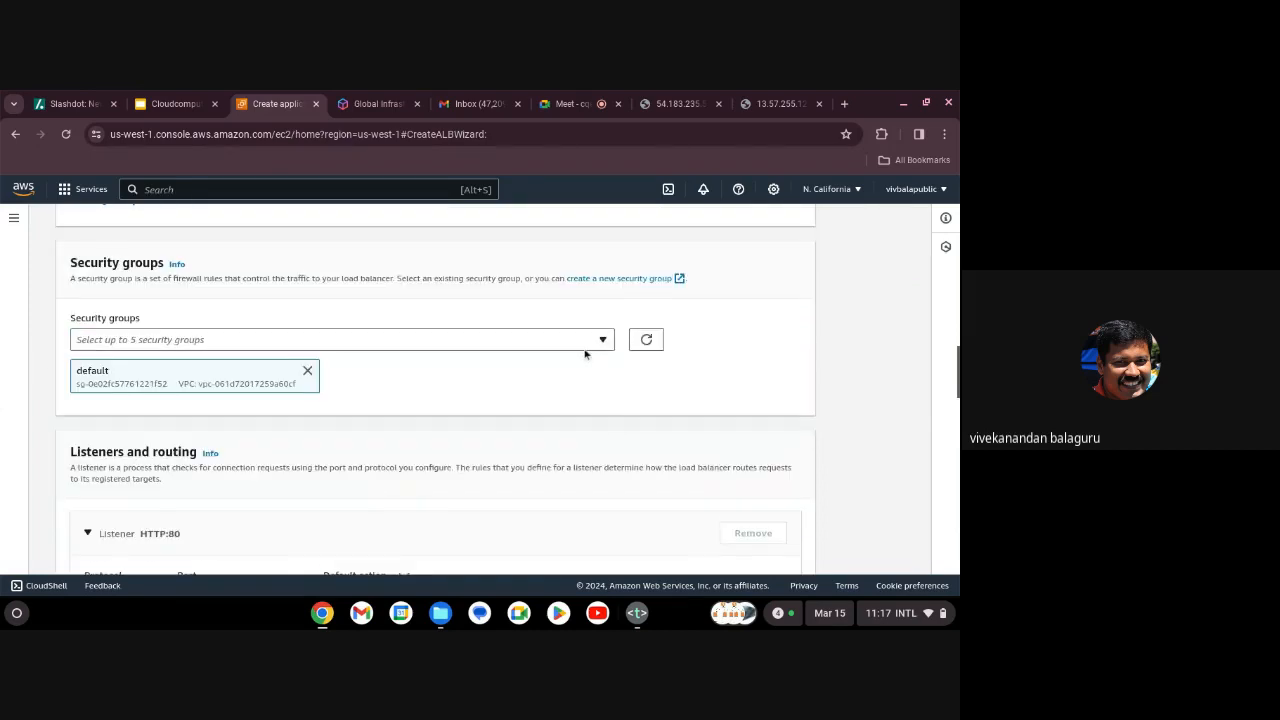
{"action": "left_click", "coordinate": [307, 371]}
{"action": "left_click", "coordinate": [227, 347]}
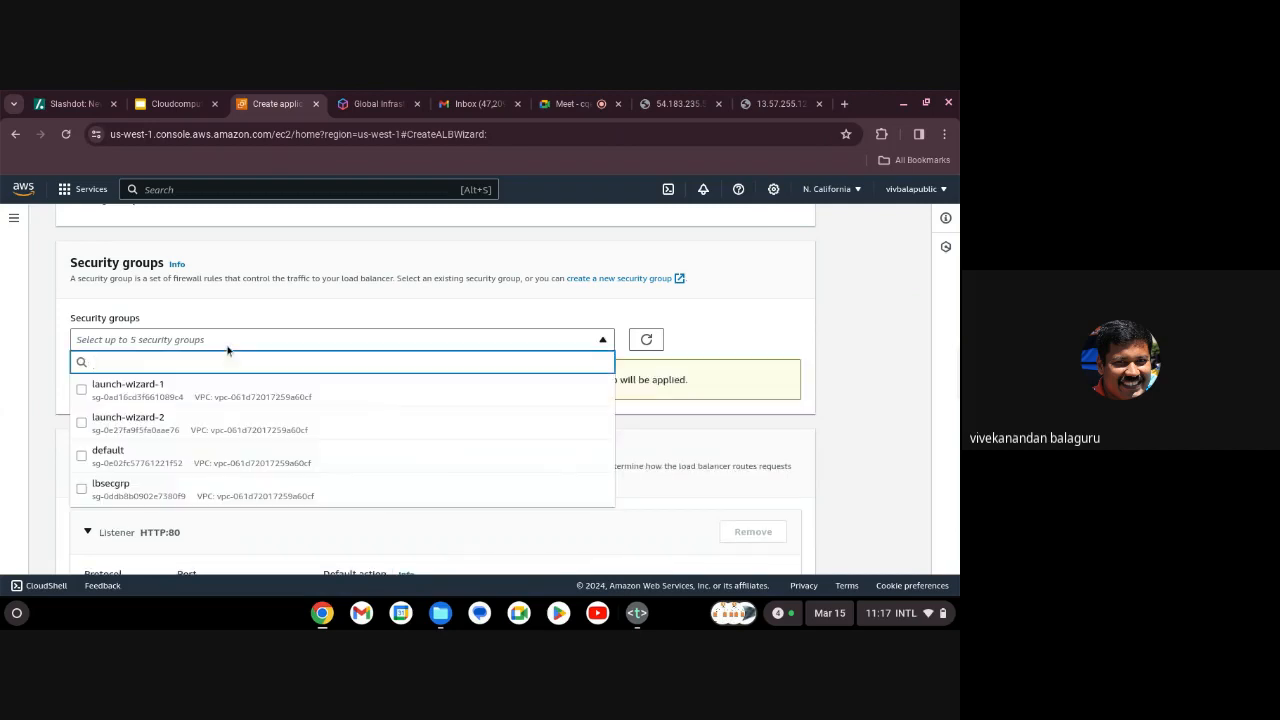
{"action": "left_click", "coordinate": [595, 278]}
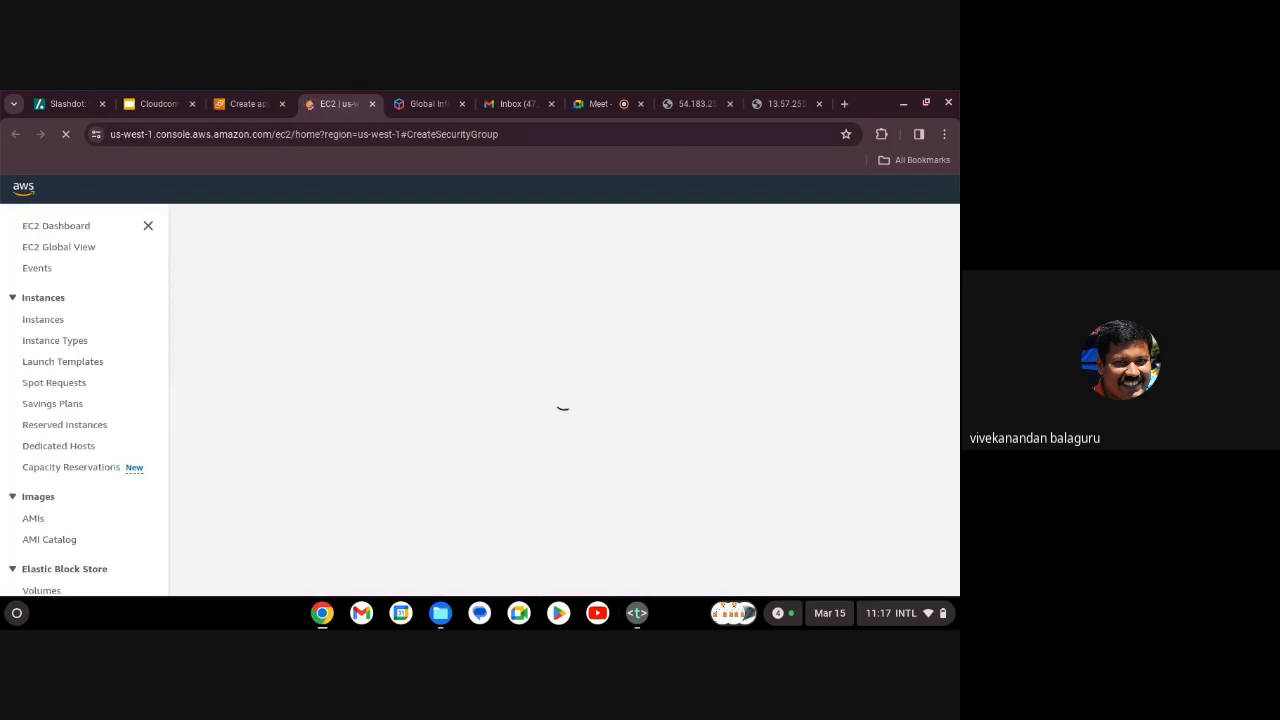
Set the new security group's outbound rule type to HTTP on port 80.
{"action": "scroll", "coordinate": [252, 386], "scroll_direction": "down", "scroll_amount": 5}
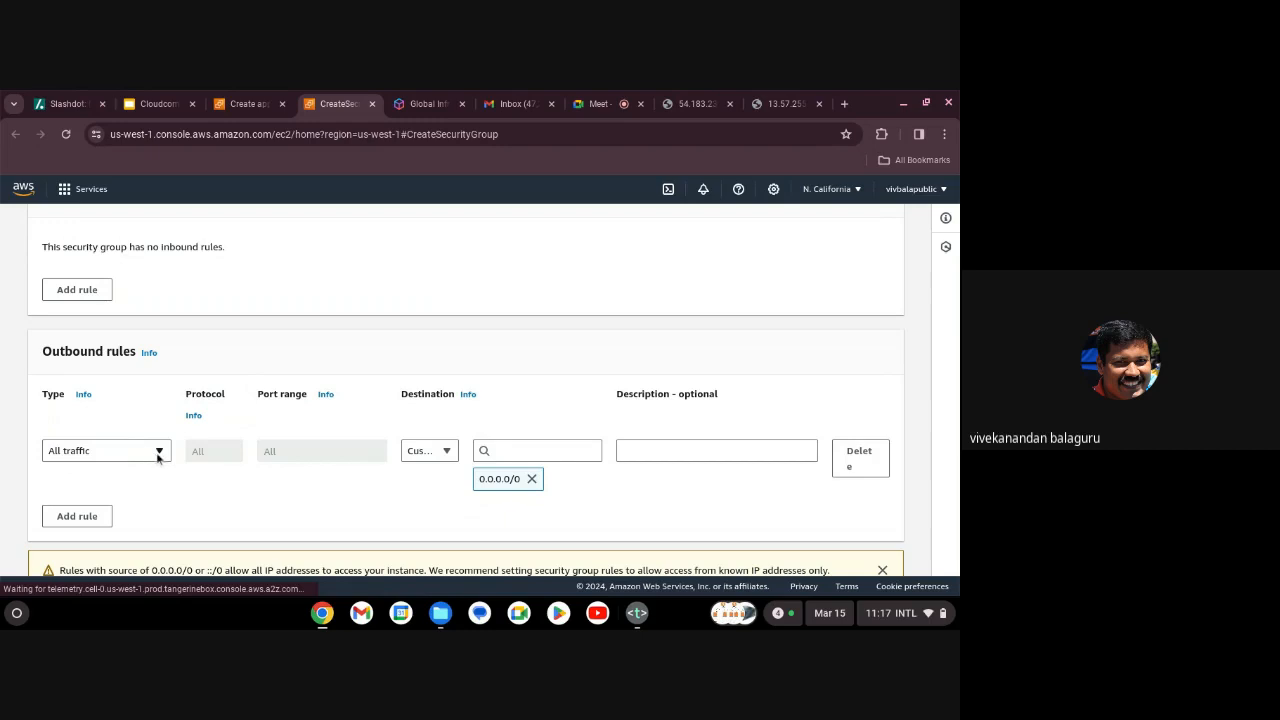
{"action": "left_click", "coordinate": [160, 452]}
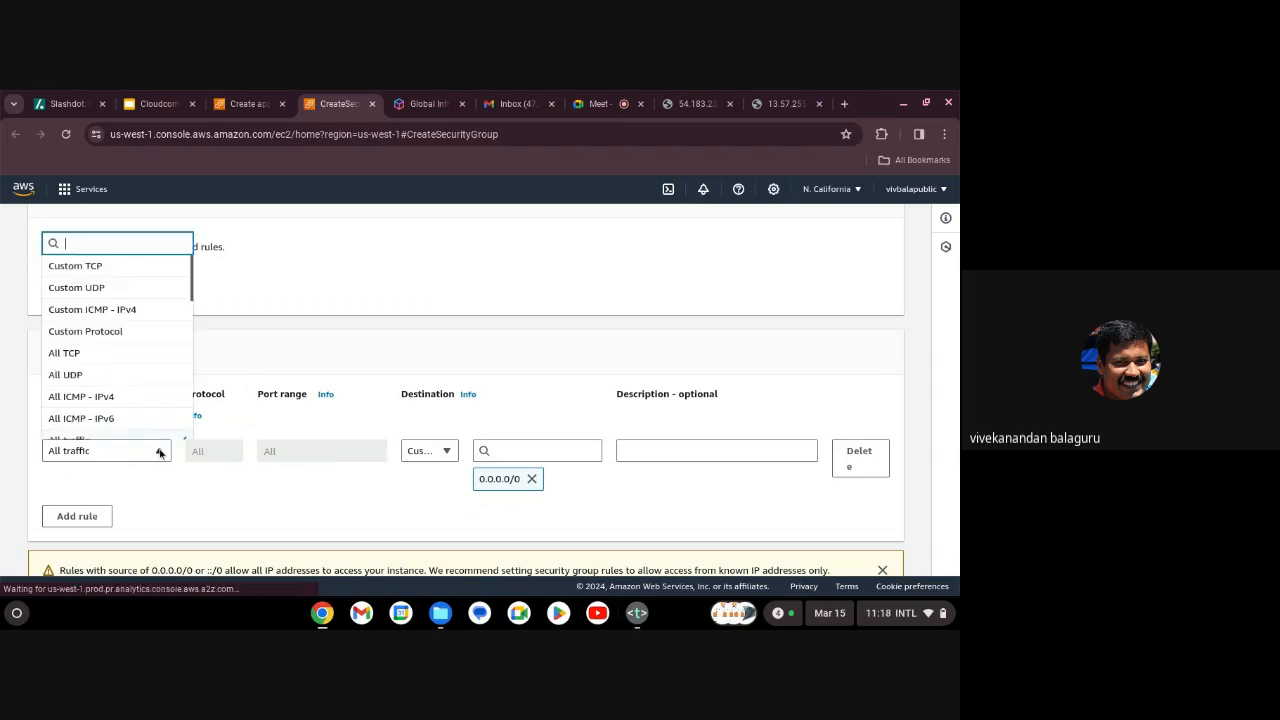
{"action": "scroll", "coordinate": [164, 341], "scroll_direction": "down", "scroll_amount": 3}
{"action": "scroll", "coordinate": [164, 341], "scroll_direction": "down", "scroll_amount": 2}
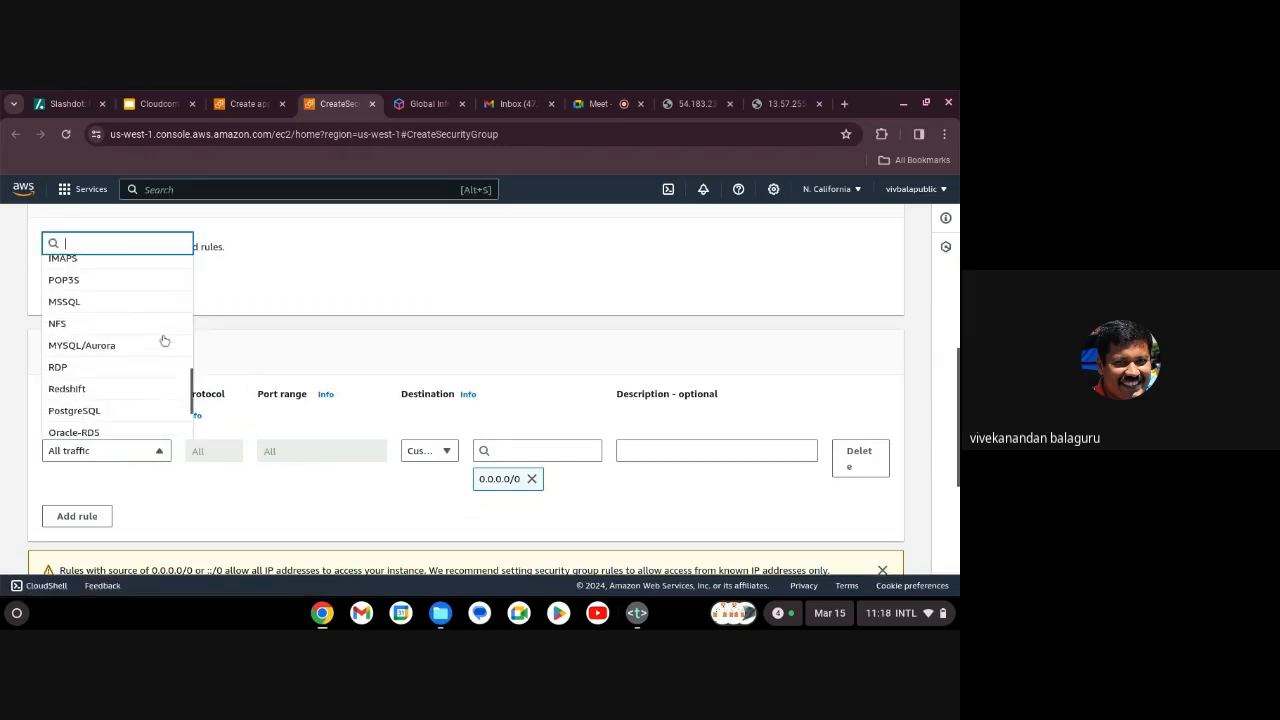
{"action": "scroll", "coordinate": [164, 340], "scroll_direction": "up", "scroll_amount": 5}
{"action": "scroll", "coordinate": [117, 348], "scroll_direction": "down", "scroll_amount": 5}
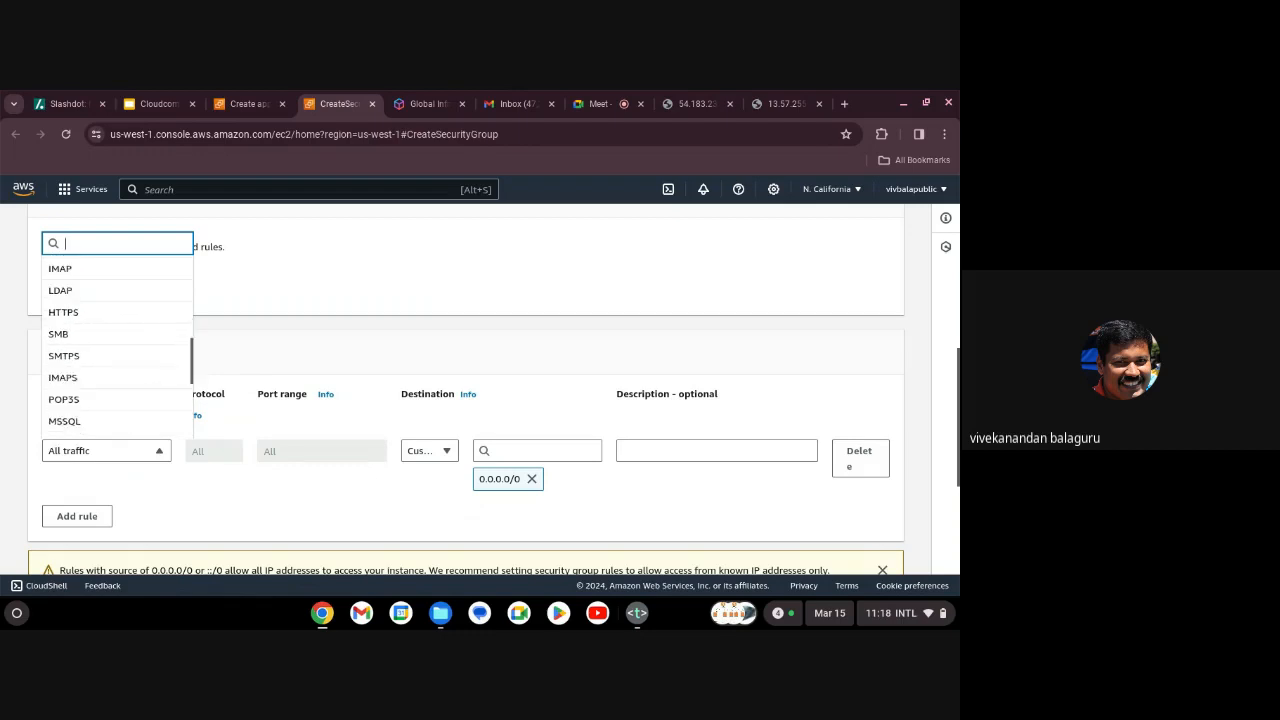
{"action": "scroll", "coordinate": [117, 348], "scroll_direction": "up", "scroll_amount": 4}
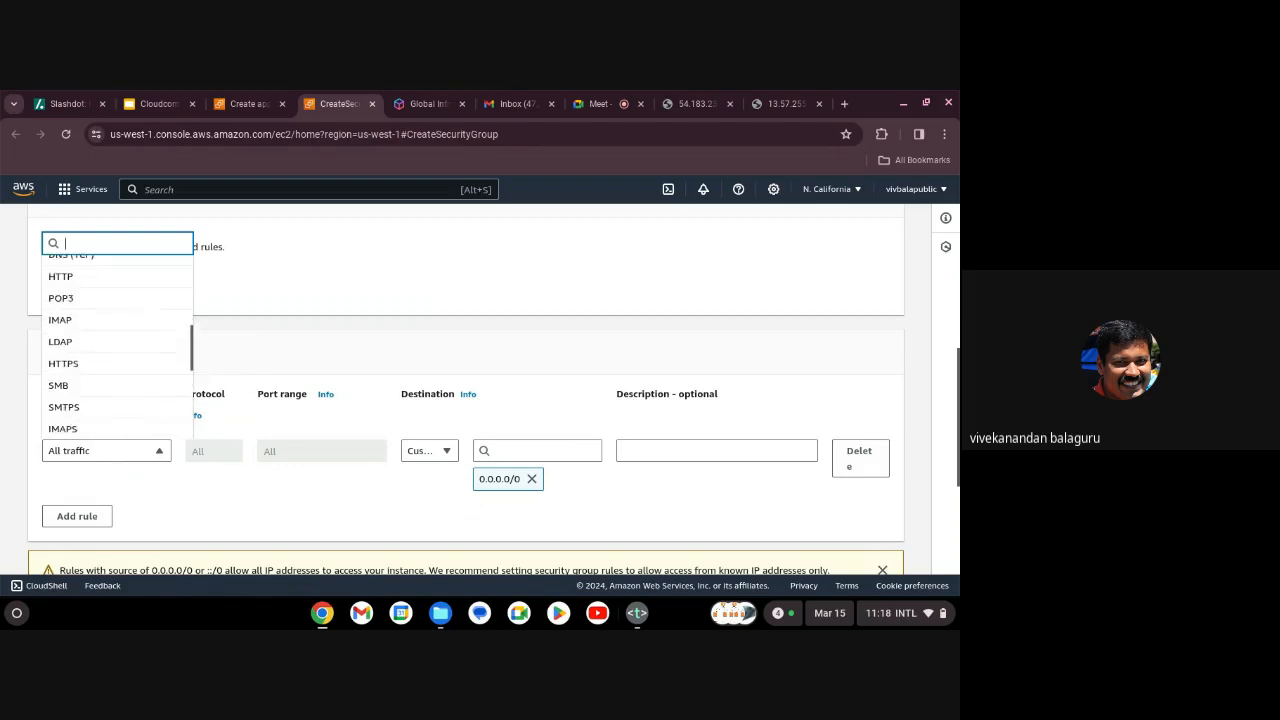
{"action": "left_click", "coordinate": [100, 326]}
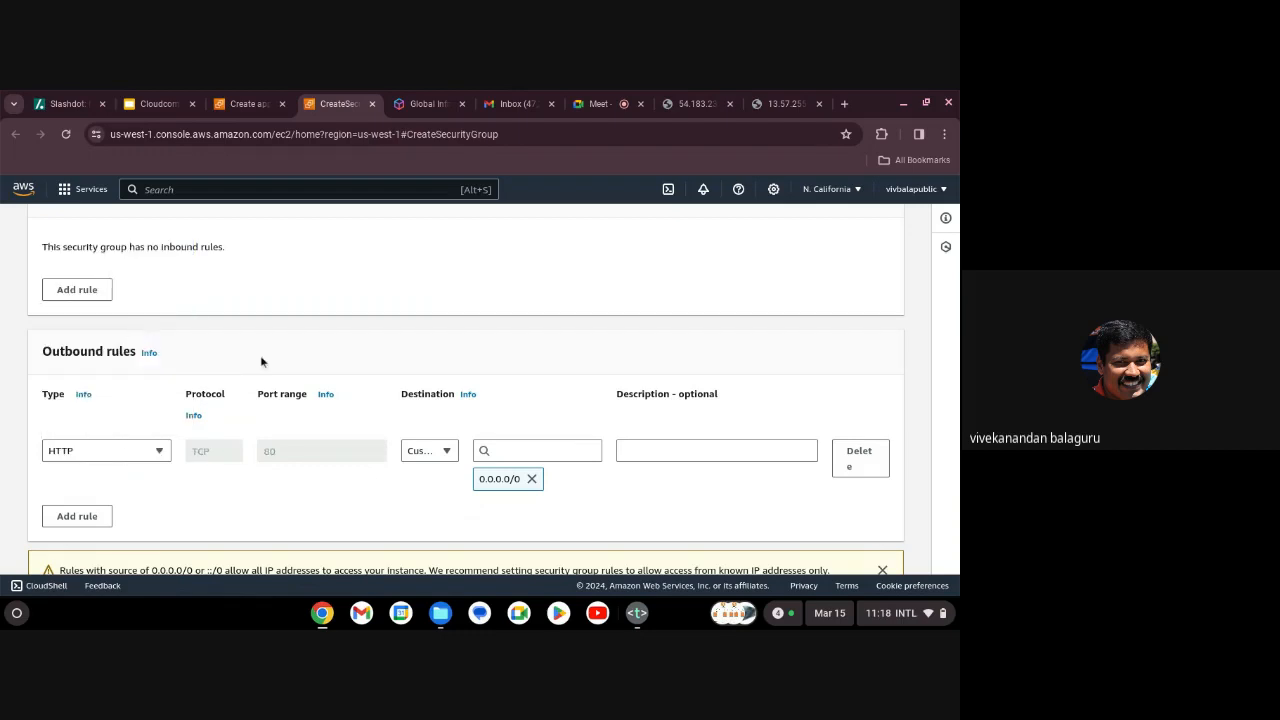
Send the outbound rule to destination 0.0.0.0/0 and try creating the security group.
{"action": "left_click", "coordinate": [539, 451]}
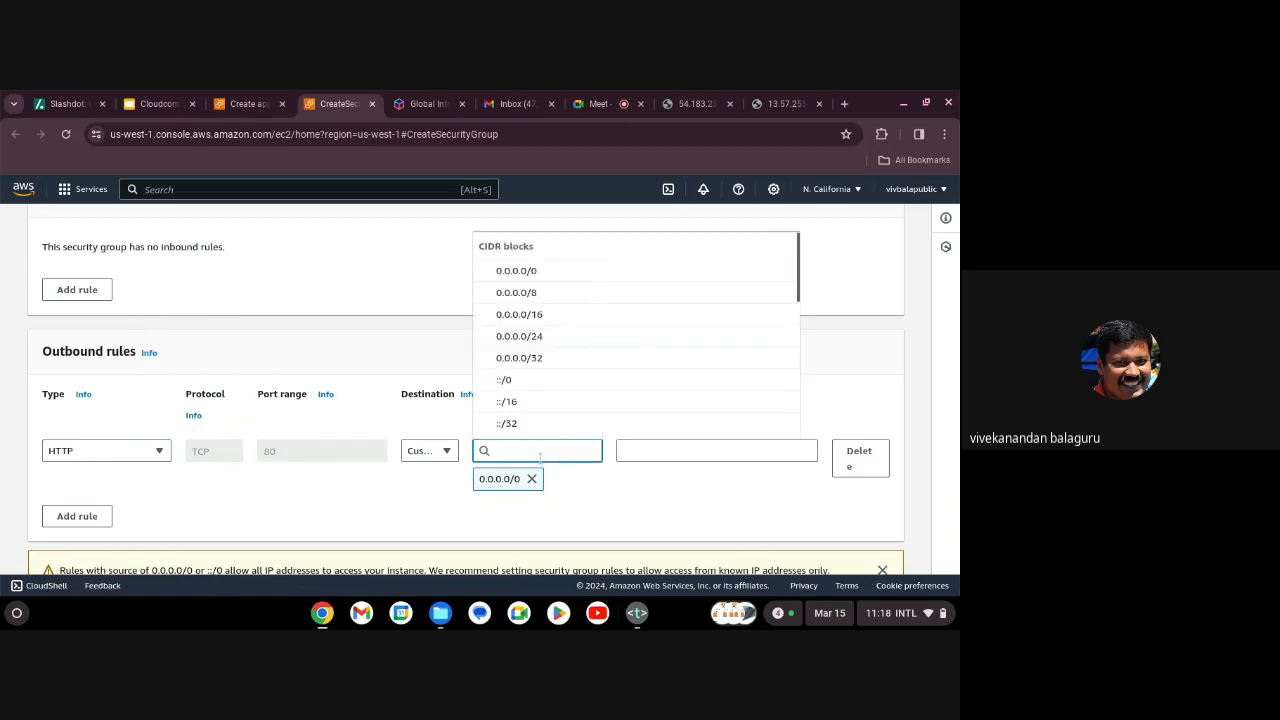
{"action": "left_click", "coordinate": [603, 507]}
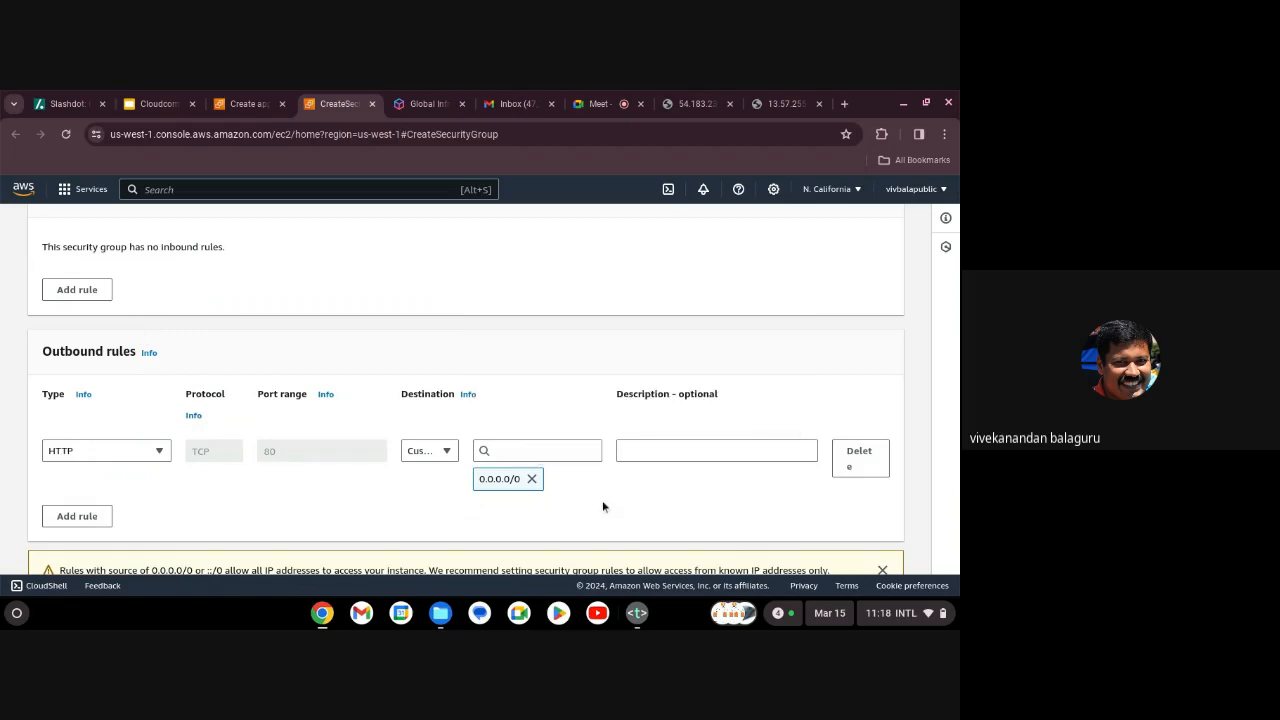
{"action": "left_click", "coordinate": [551, 451]}
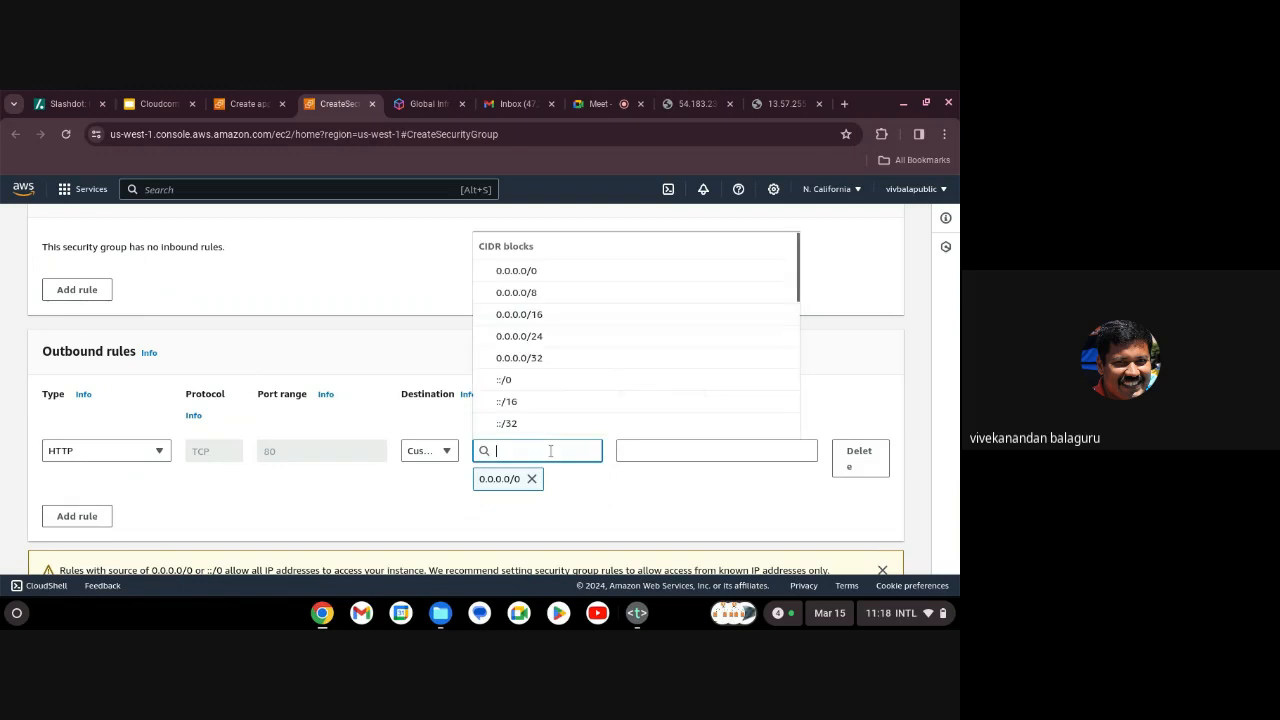
{"action": "left_click", "coordinate": [542, 270]}
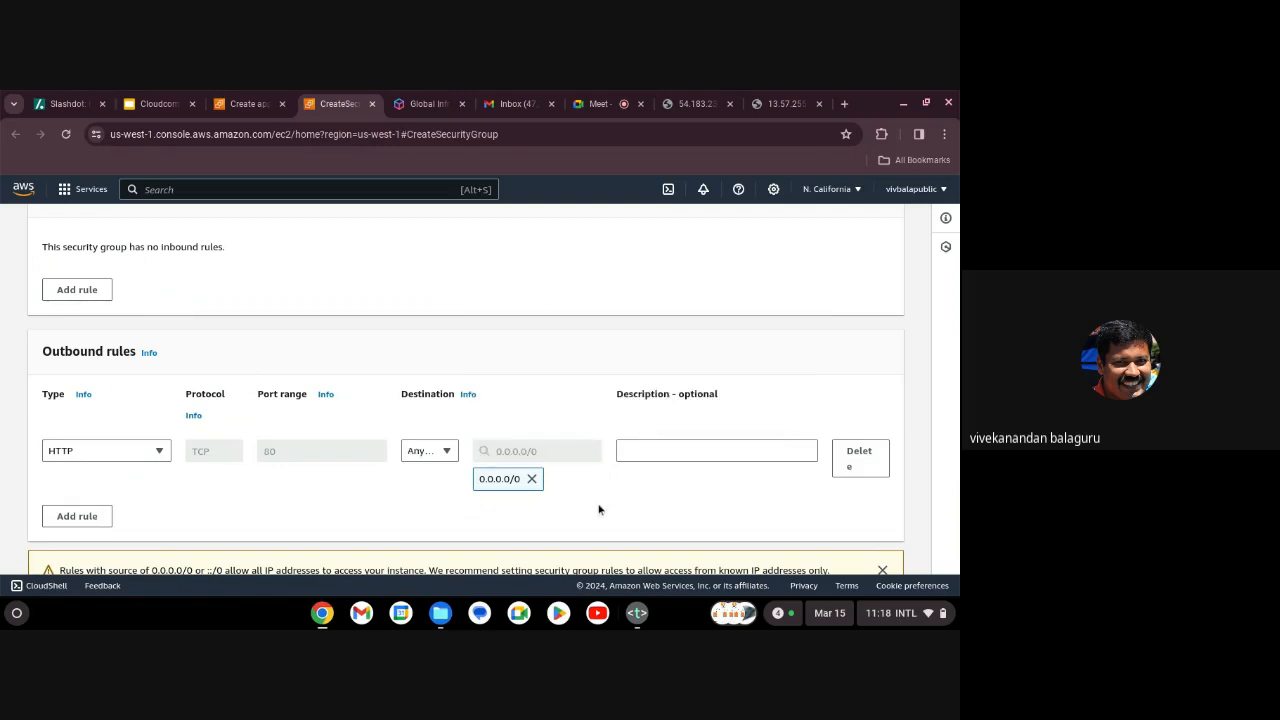
{"action": "left_click", "coordinate": [532, 479]}
{"action": "left_click", "coordinate": [534, 460]}
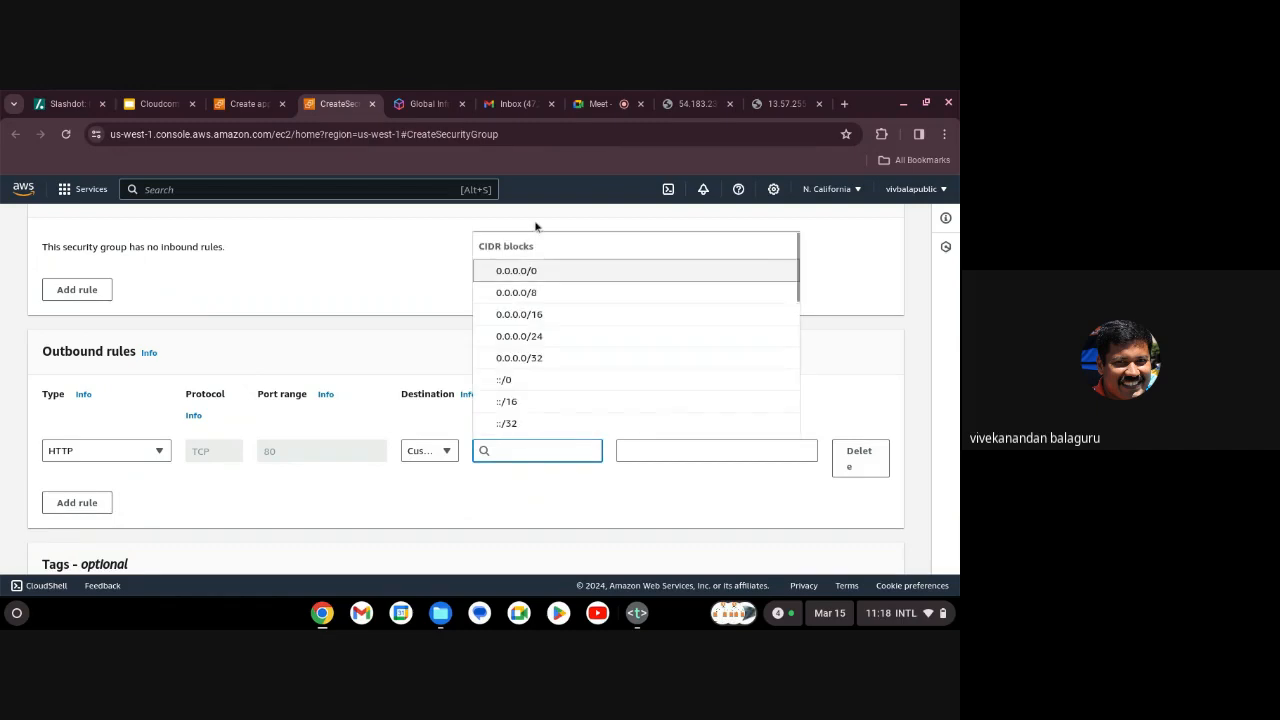
{"action": "left_click", "coordinate": [522, 278]}
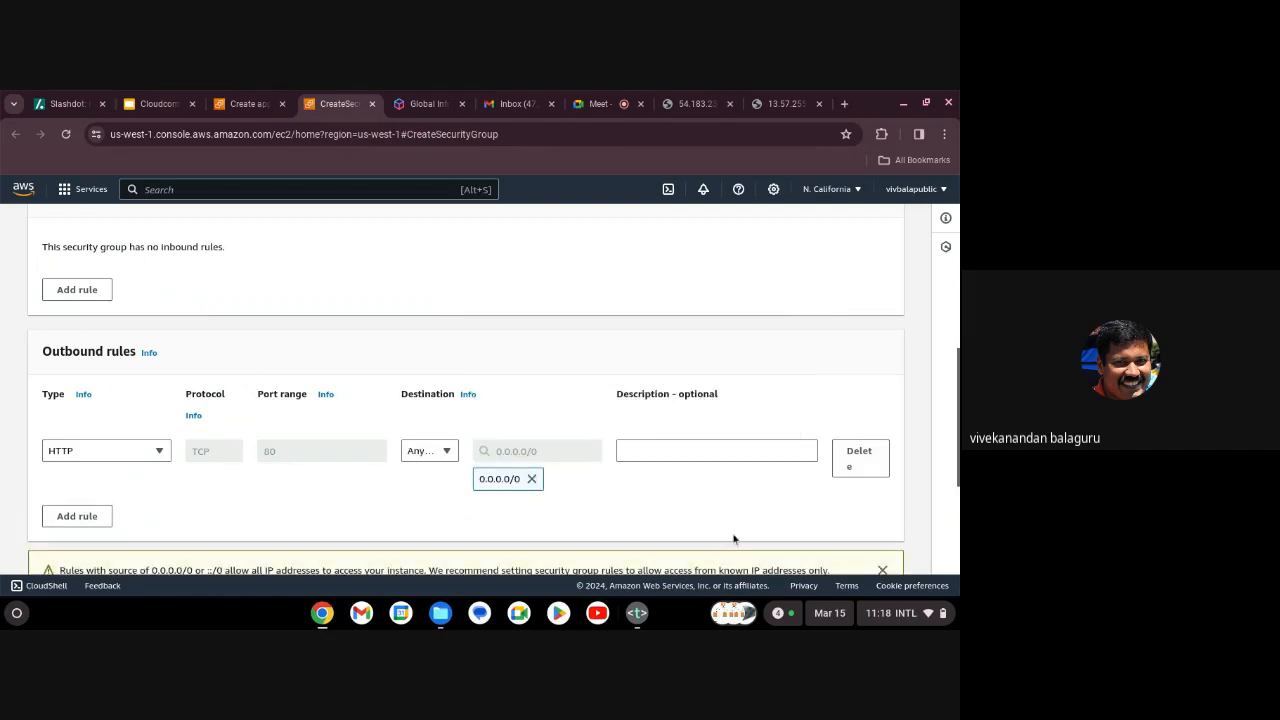
{"action": "scroll", "coordinate": [733, 540], "scroll_direction": "down", "scroll_amount": 3}
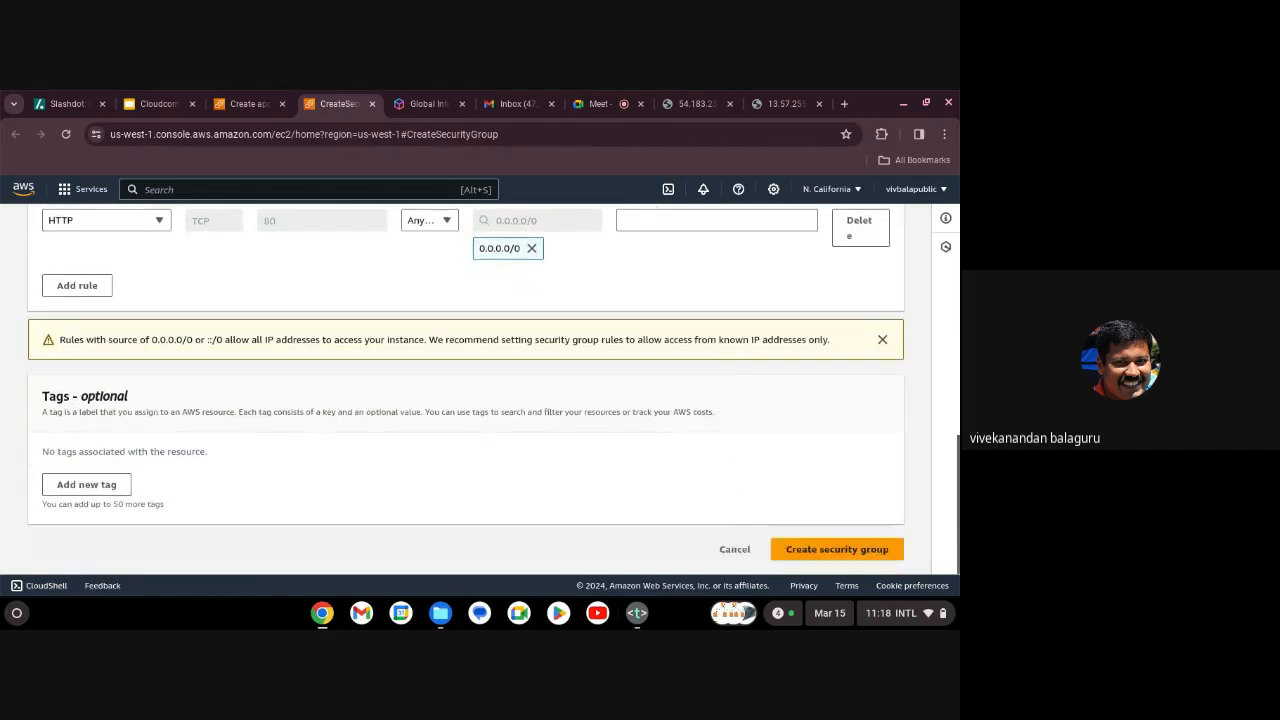
{"action": "left_click", "coordinate": [820, 549]}
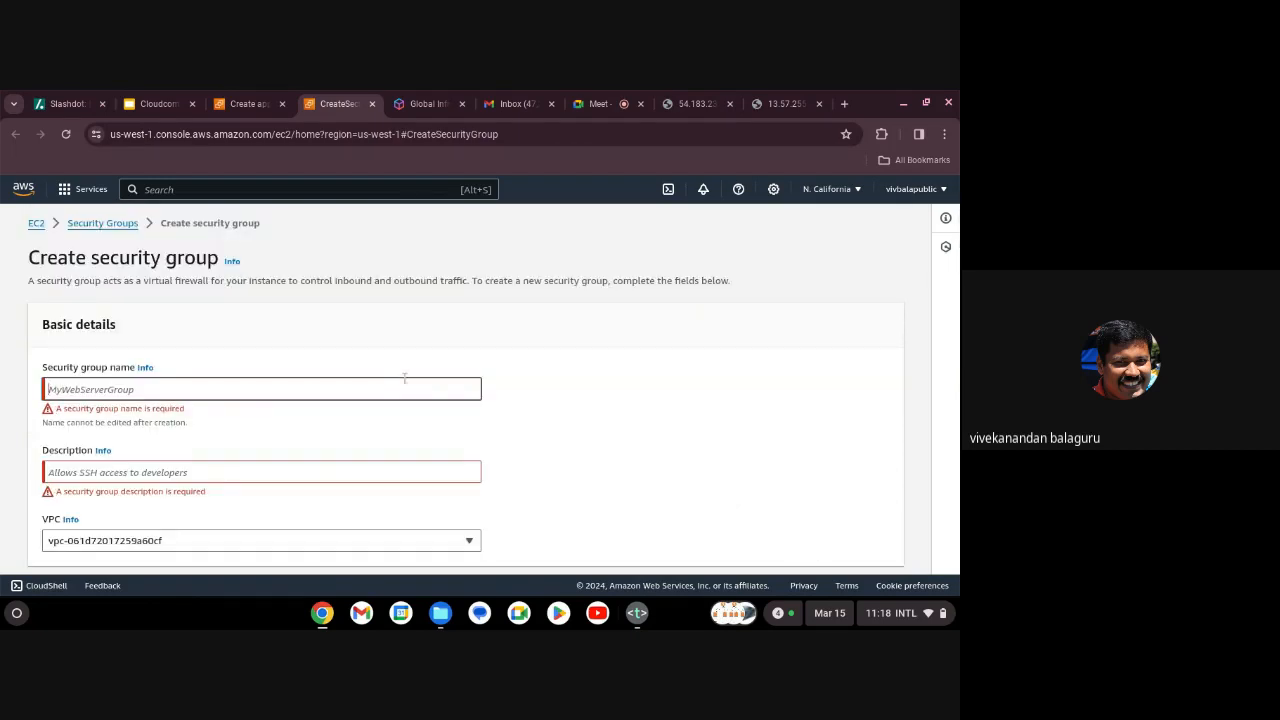
{"action": "scroll", "coordinate": [357, 408], "scroll_direction": "up", "scroll_amount": 1}
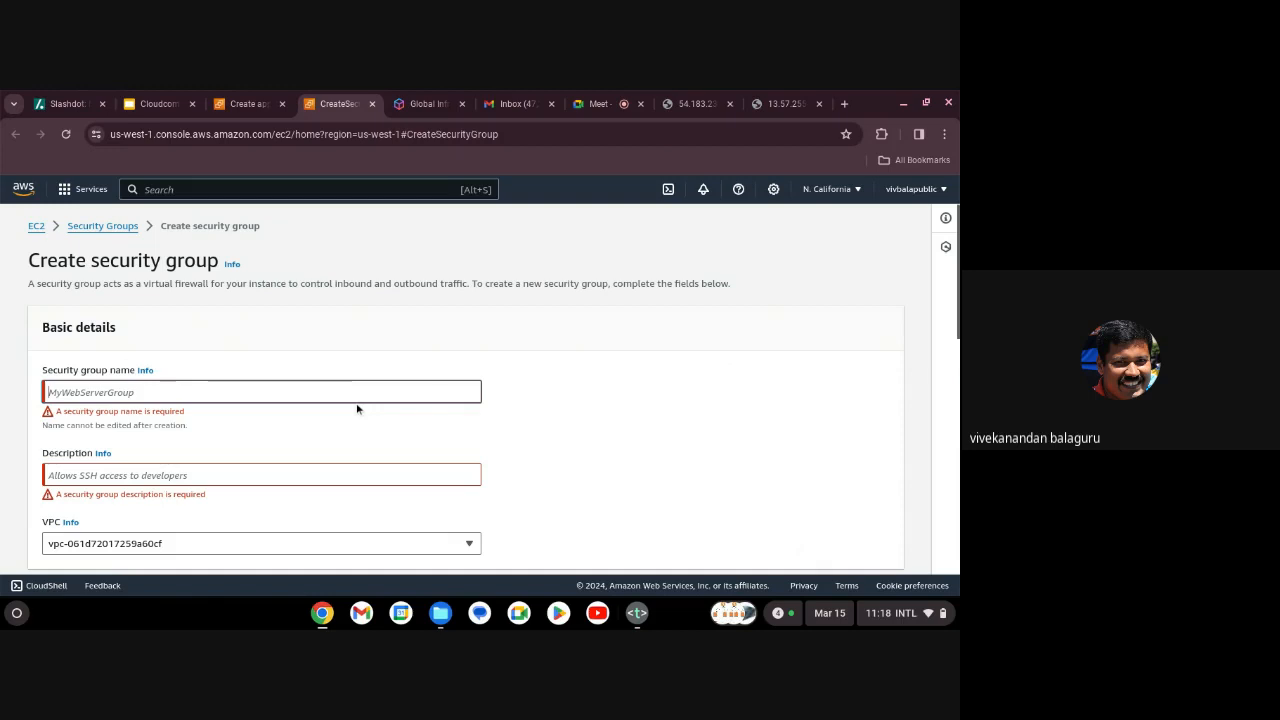
In the load balancer wizard, replace the default security group with lbsecgrp.
{"action": "left_click", "coordinate": [250, 108]}
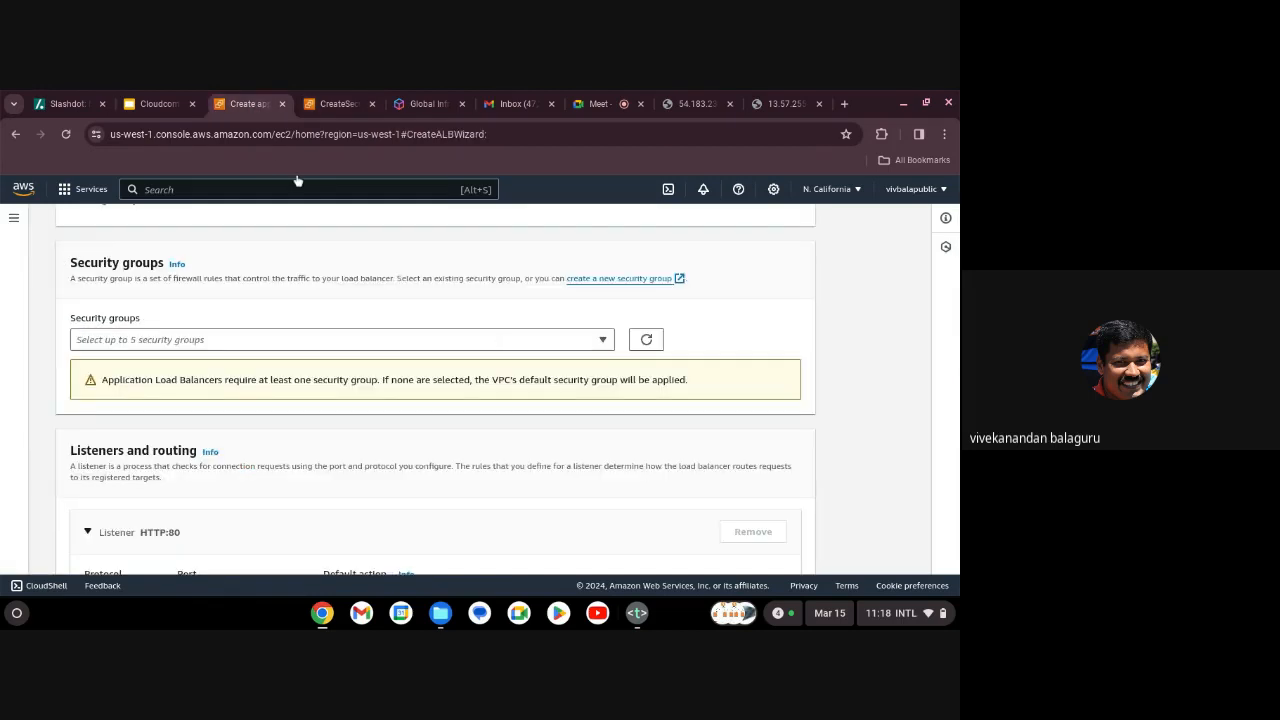
{"action": "left_click", "coordinate": [604, 341]}
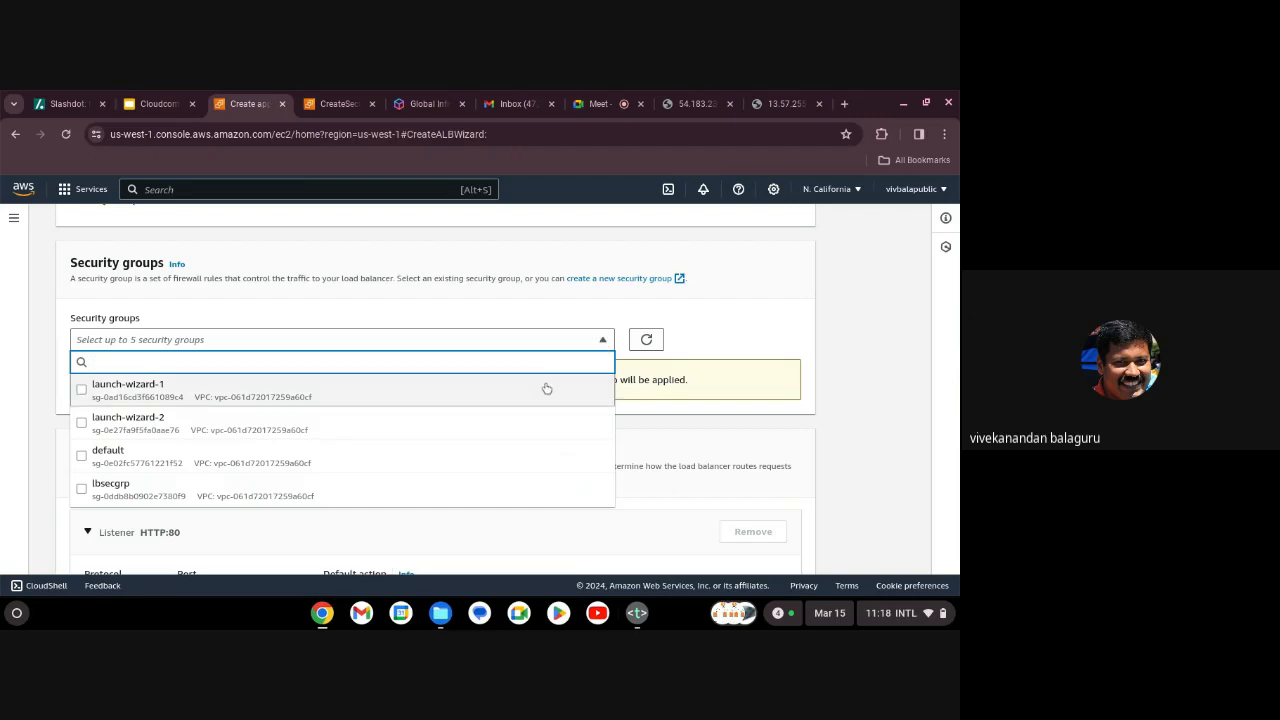
{"action": "left_click", "coordinate": [325, 495]}
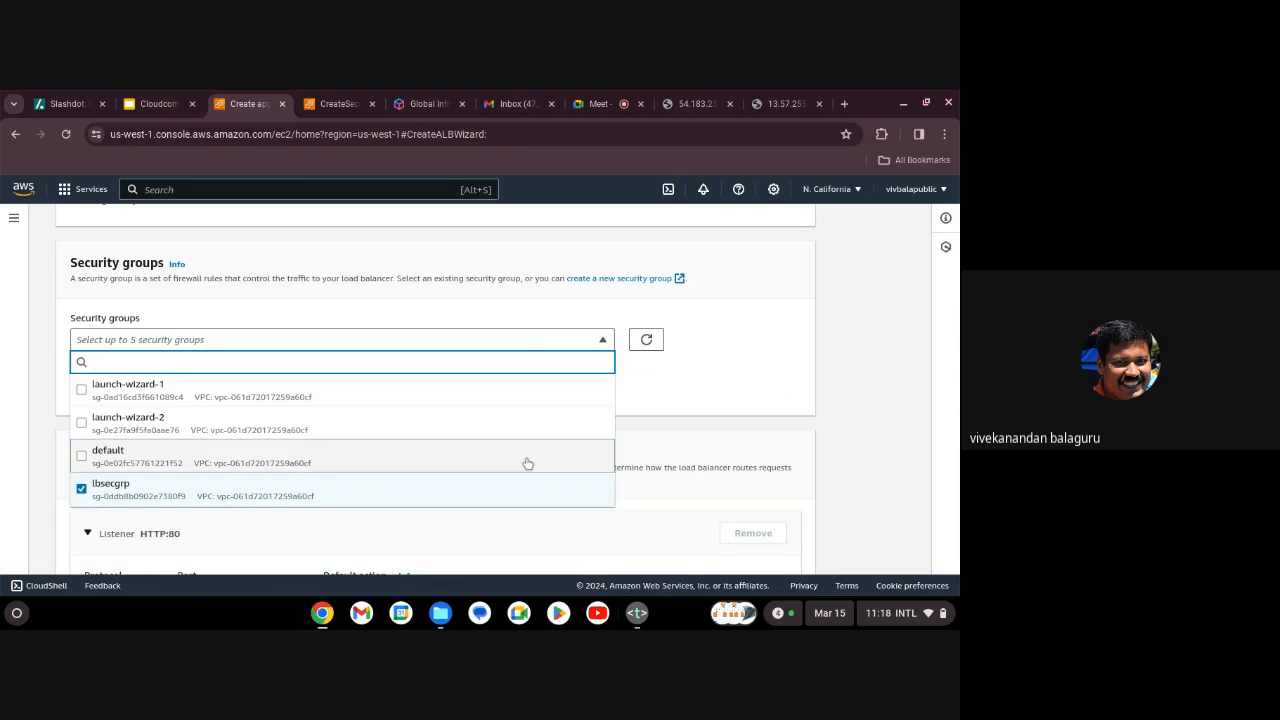
{"action": "left_click", "coordinate": [480, 495]}
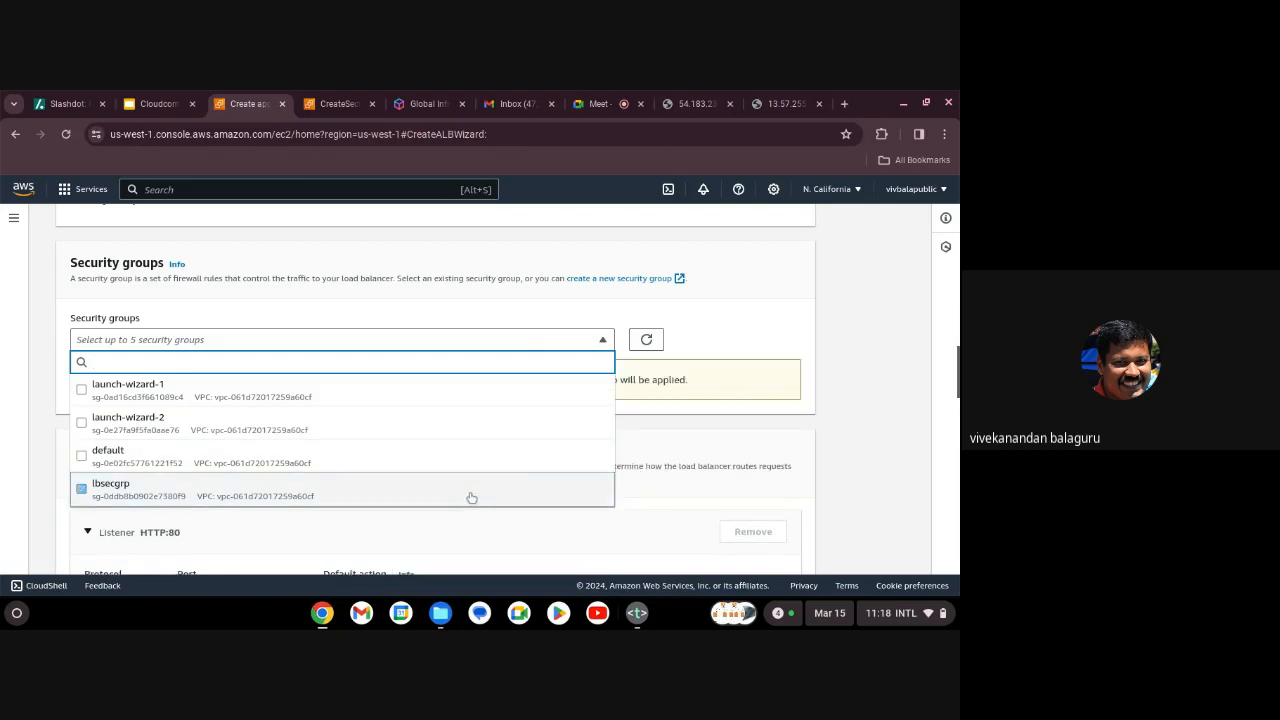
{"action": "left_click", "coordinate": [480, 495]}
{"action": "left_click", "coordinate": [828, 405]}
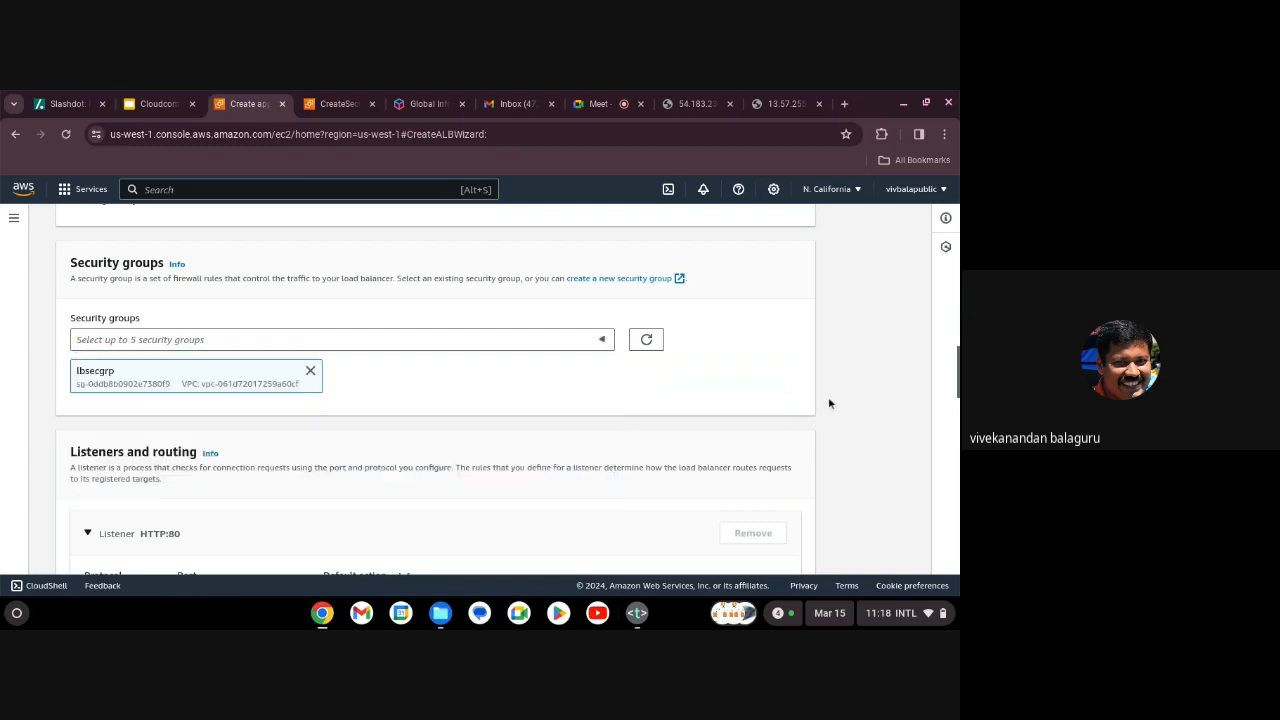
From the listener section, start creating a new target group in another tab.
{"action": "scroll", "coordinate": [660, 487], "scroll_direction": "down", "scroll_amount": 3}
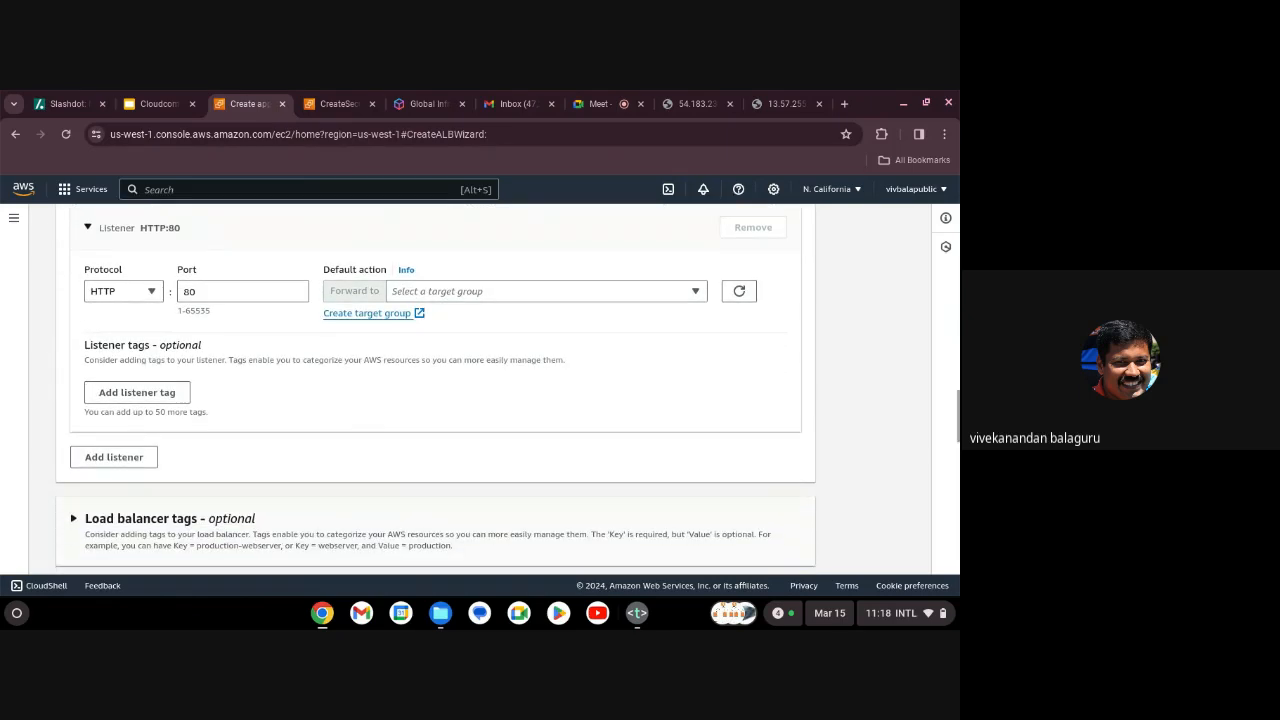
{"action": "scroll", "coordinate": [435, 390], "scroll_direction": "down", "scroll_amount": 1}
{"action": "scroll", "coordinate": [652, 451], "scroll_direction": "down", "scroll_amount": 3}
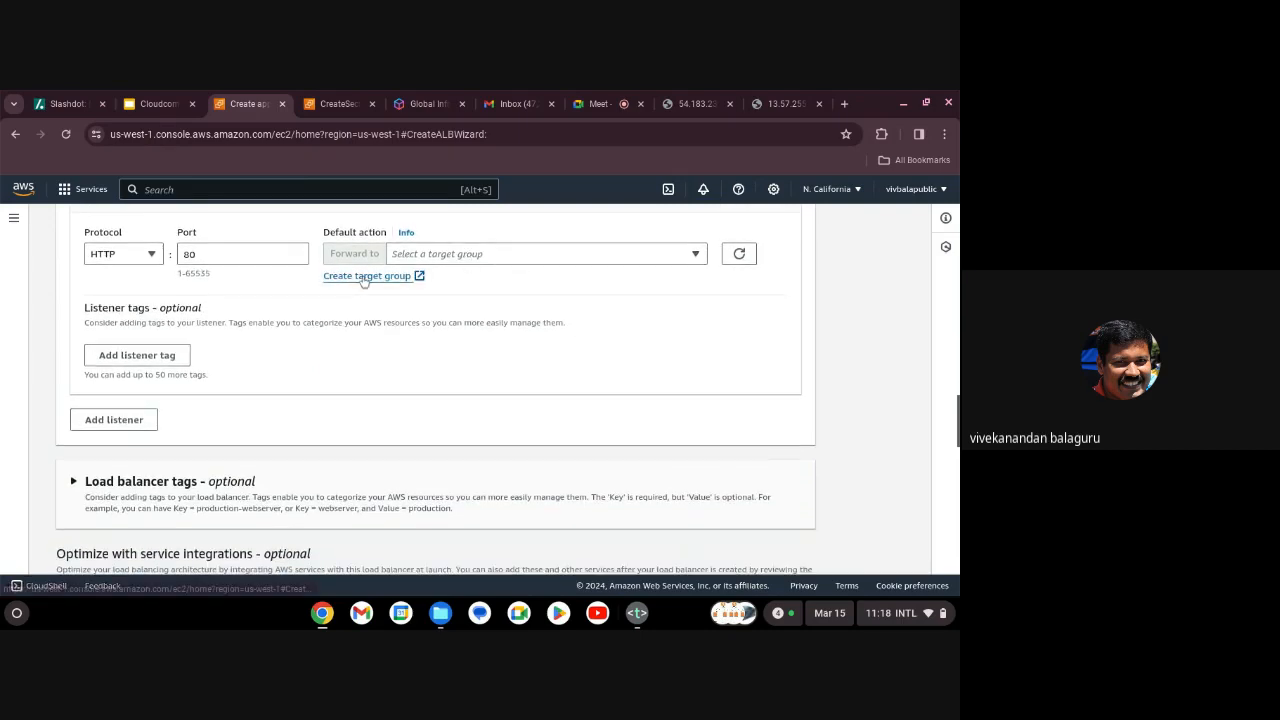
{"action": "left_click", "coordinate": [362, 276]}
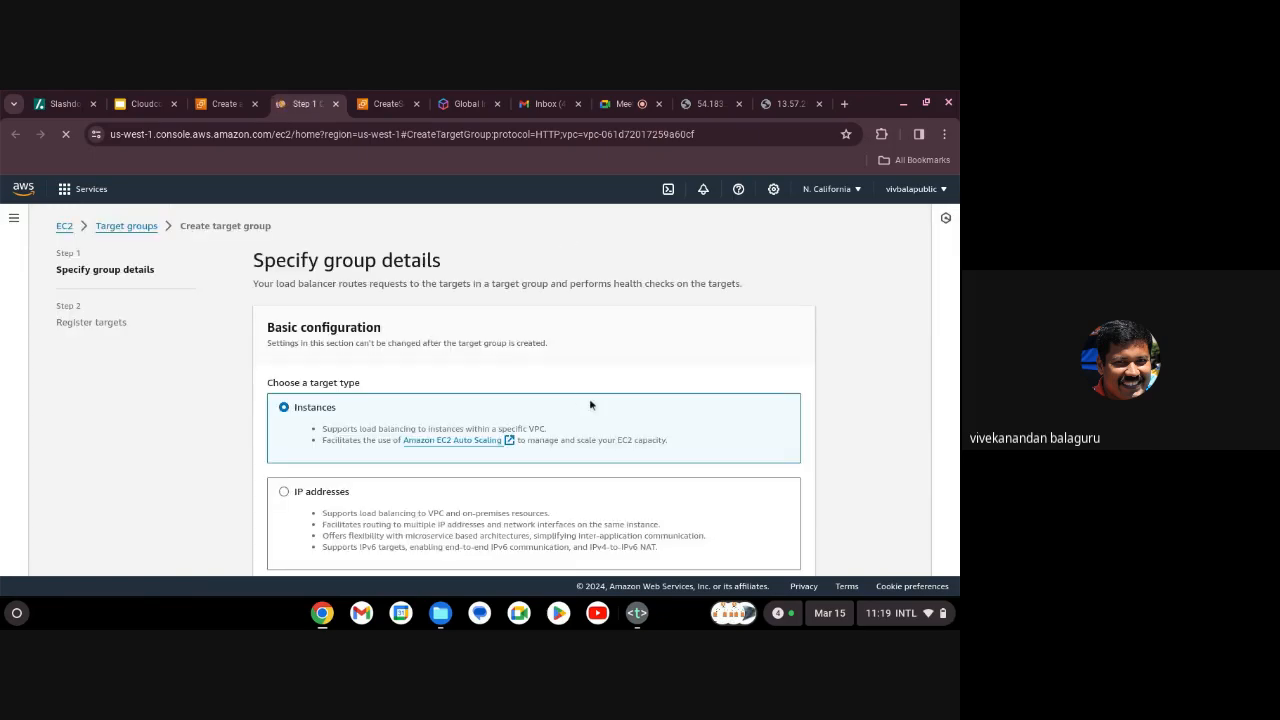
Configure target group testtg for HTTP on port 80 with protocol version HTTP1.
{"action": "scroll", "coordinate": [590, 404], "scroll_direction": "down", "scroll_amount": 2}
{"action": "scroll", "coordinate": [438, 386], "scroll_direction": "down", "scroll_amount": 3}
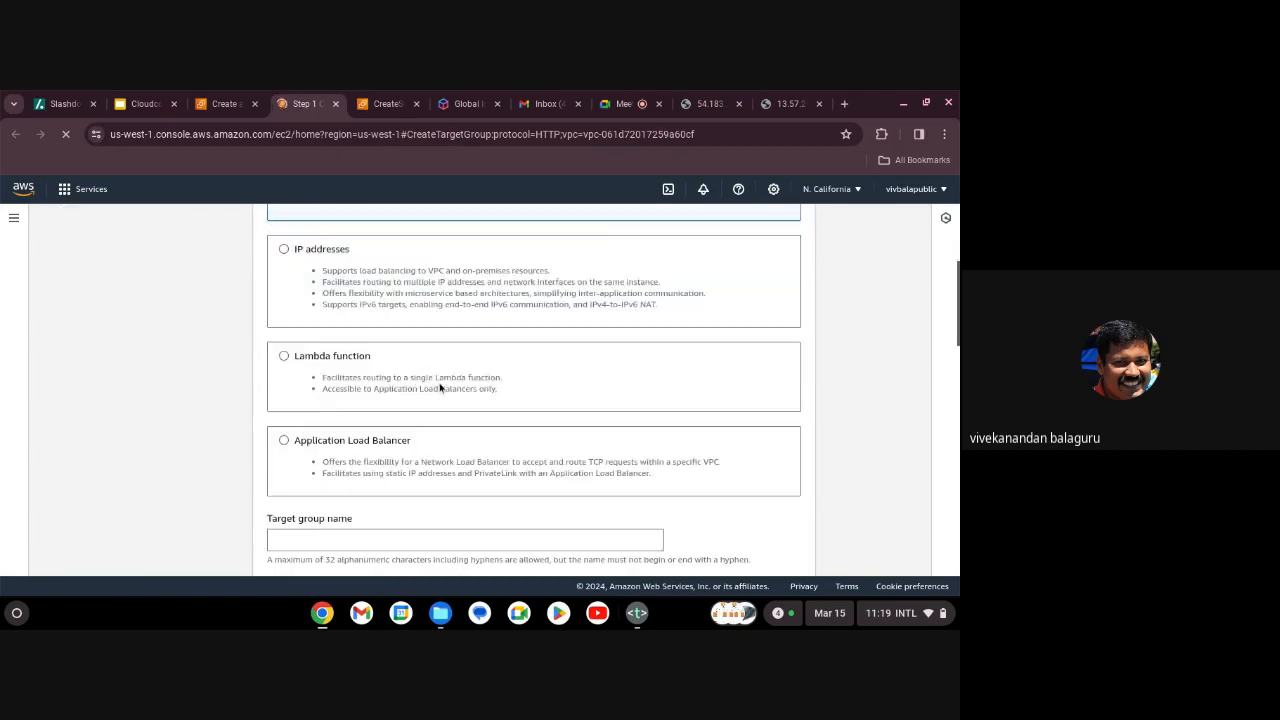
{"action": "scroll", "coordinate": [440, 385], "scroll_direction": "down", "scroll_amount": 1}
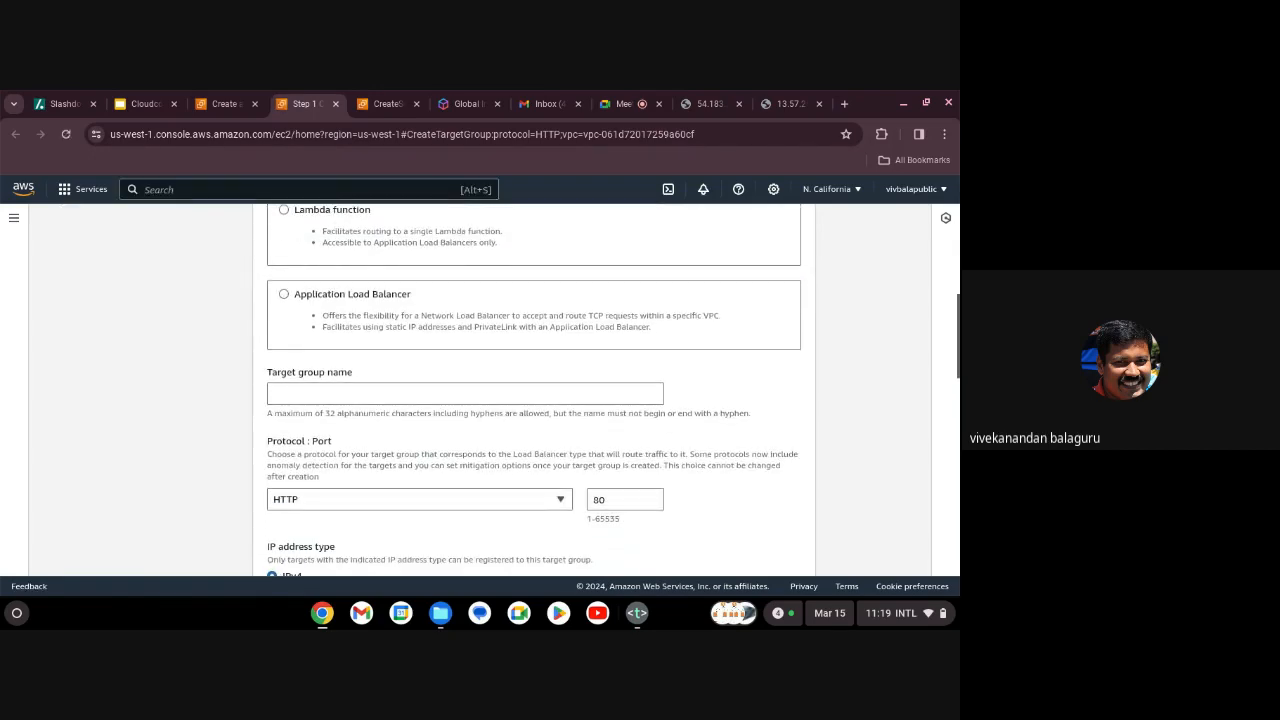
{"action": "left_click", "coordinate": [405, 390]}
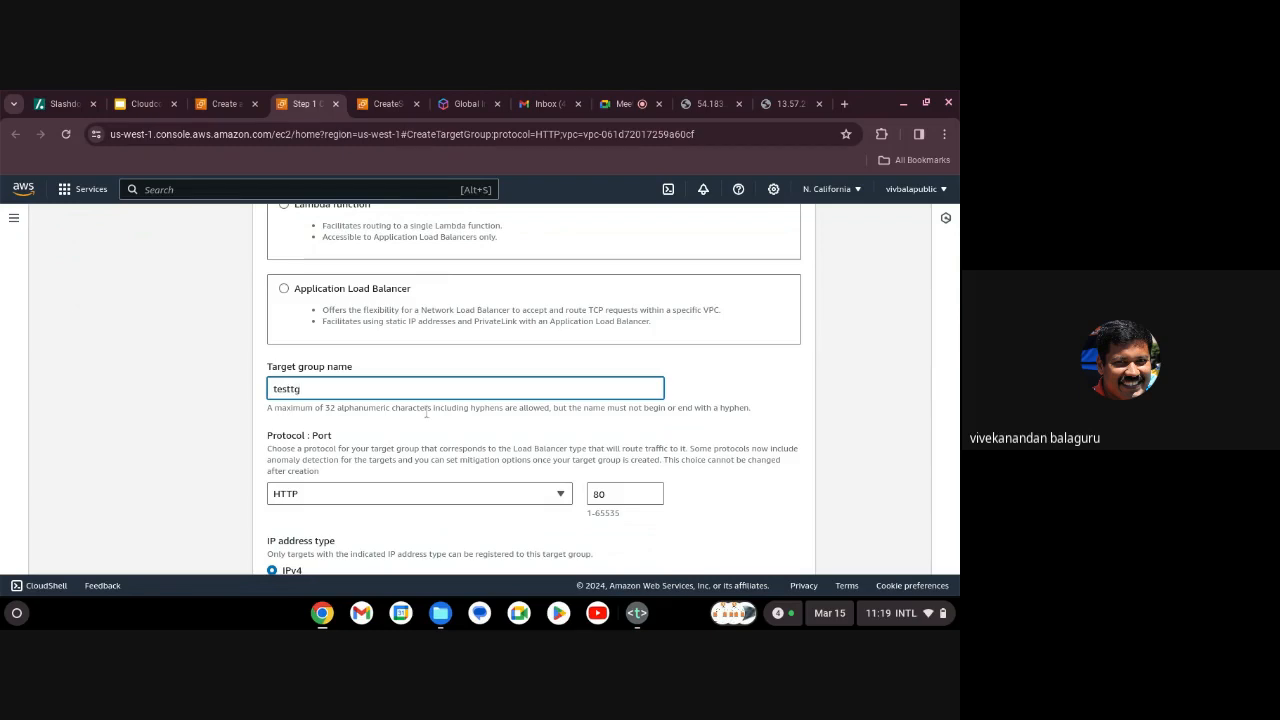
{"action": "scroll", "coordinate": [528, 440], "scroll_direction": "down", "scroll_amount": 2}
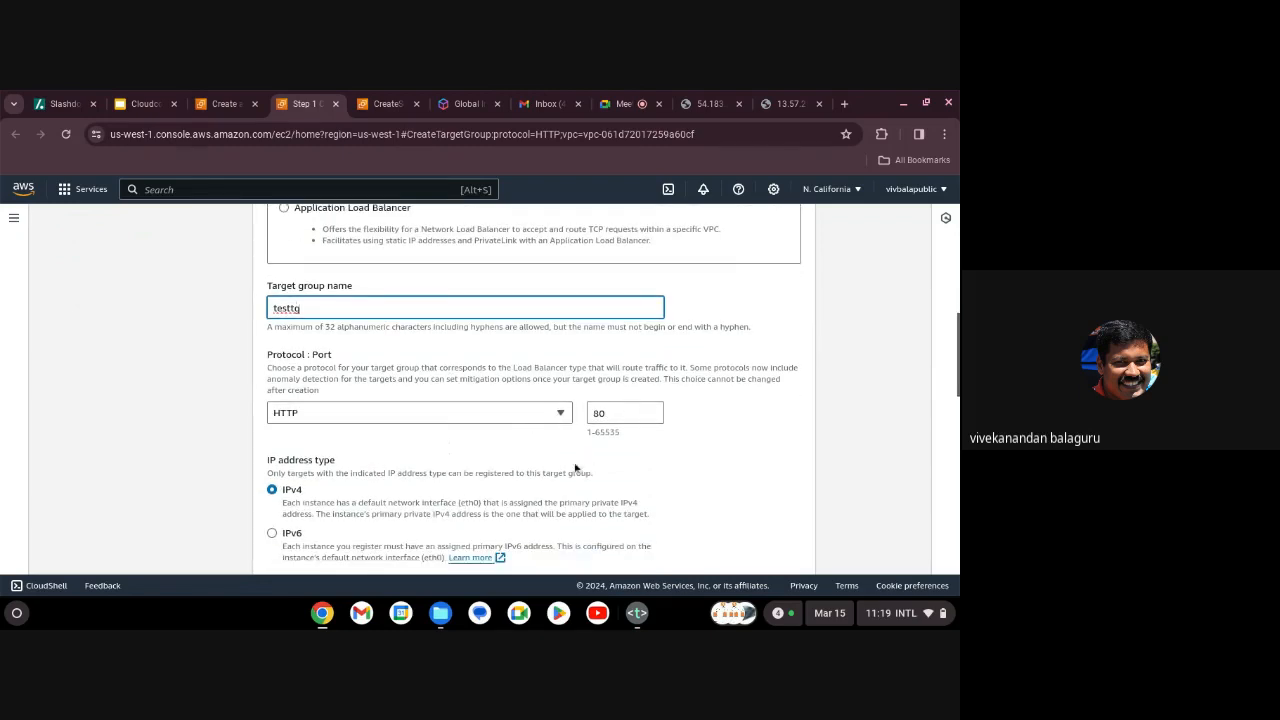
{"action": "scroll", "coordinate": [575, 467], "scroll_direction": "down", "scroll_amount": 5}
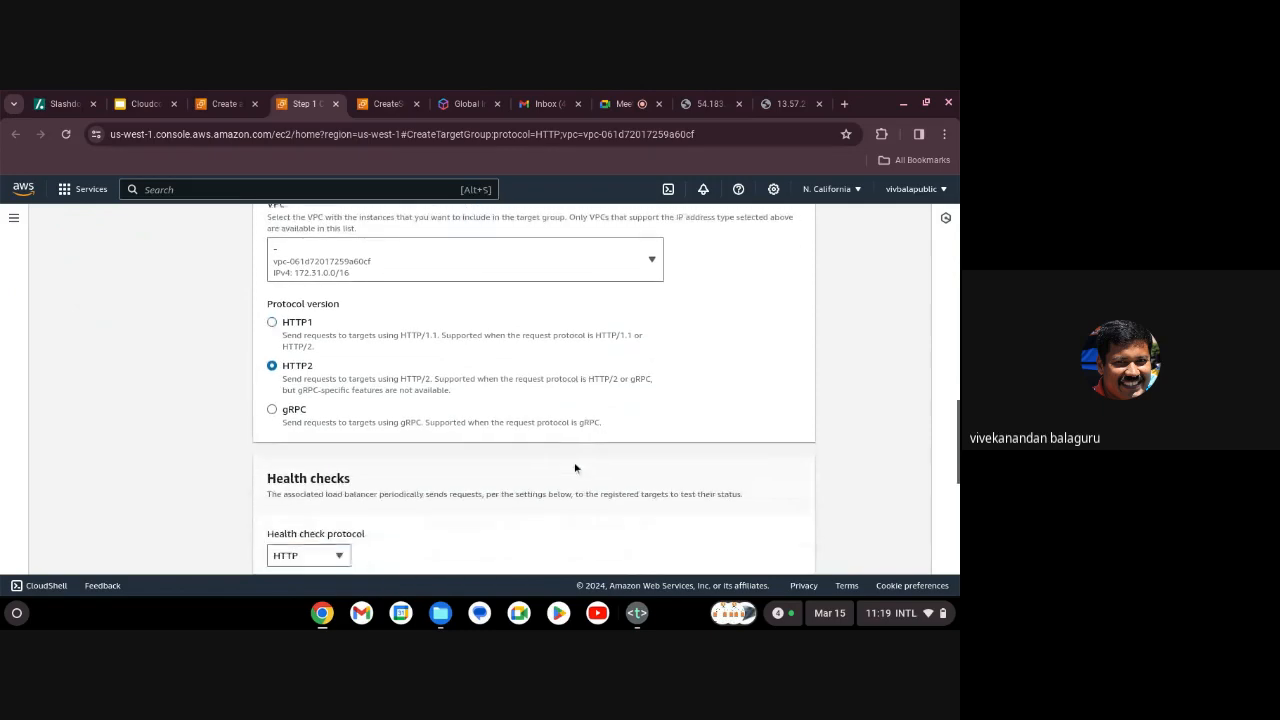
{"action": "scroll", "coordinate": [575, 467], "scroll_direction": "down", "scroll_amount": 1}
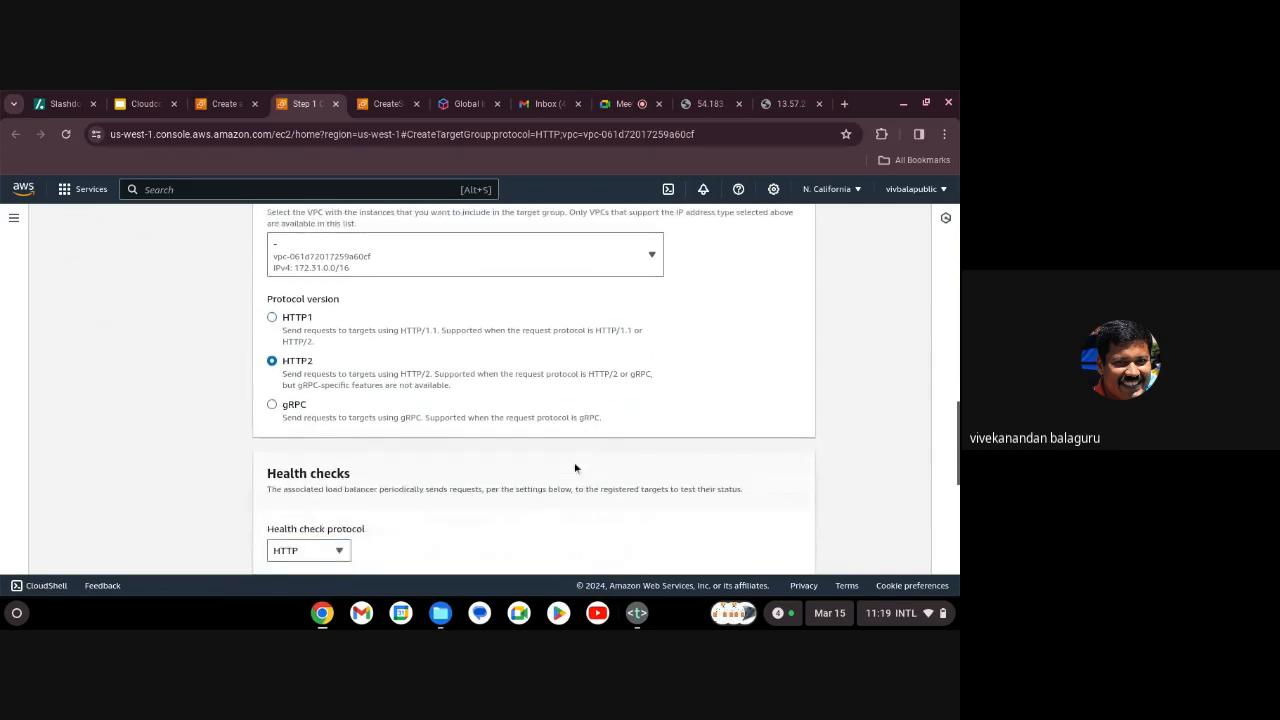
{"action": "left_click", "coordinate": [273, 313]}
{"action": "scroll", "coordinate": [589, 437], "scroll_direction": "down", "scroll_amount": 4}
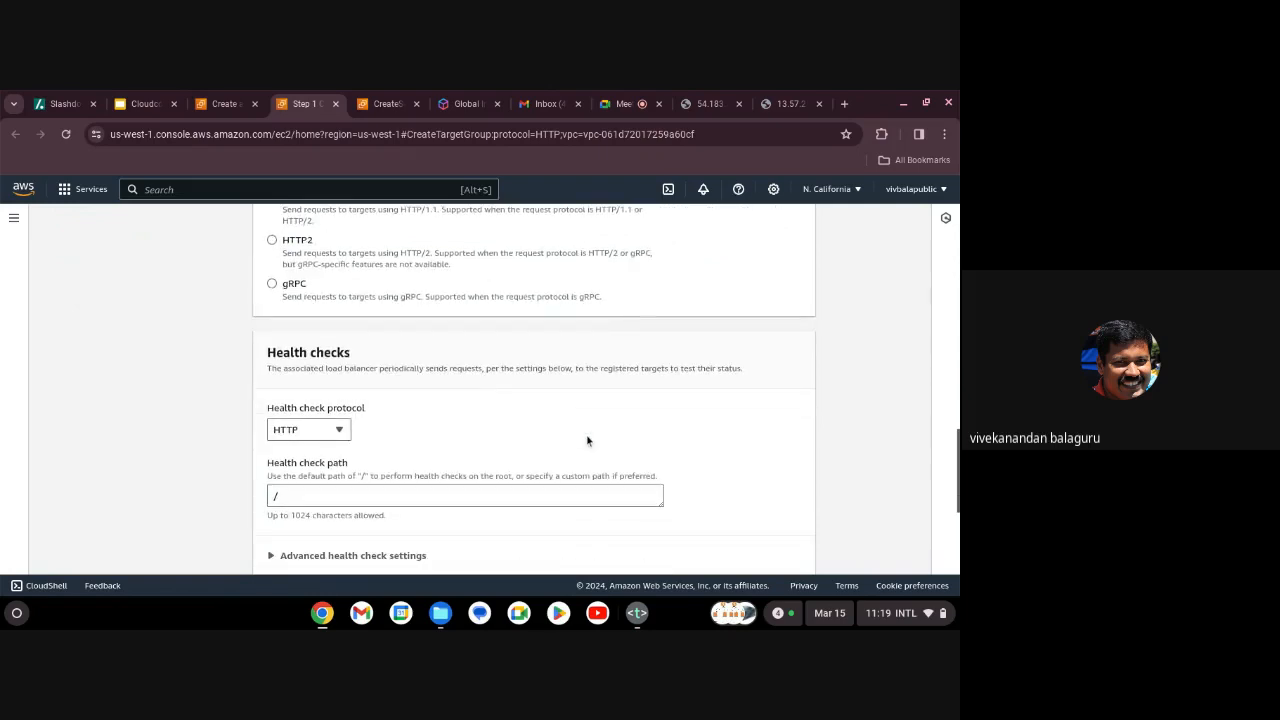
{"action": "scroll", "coordinate": [606, 390], "scroll_direction": "down", "scroll_amount": 2}
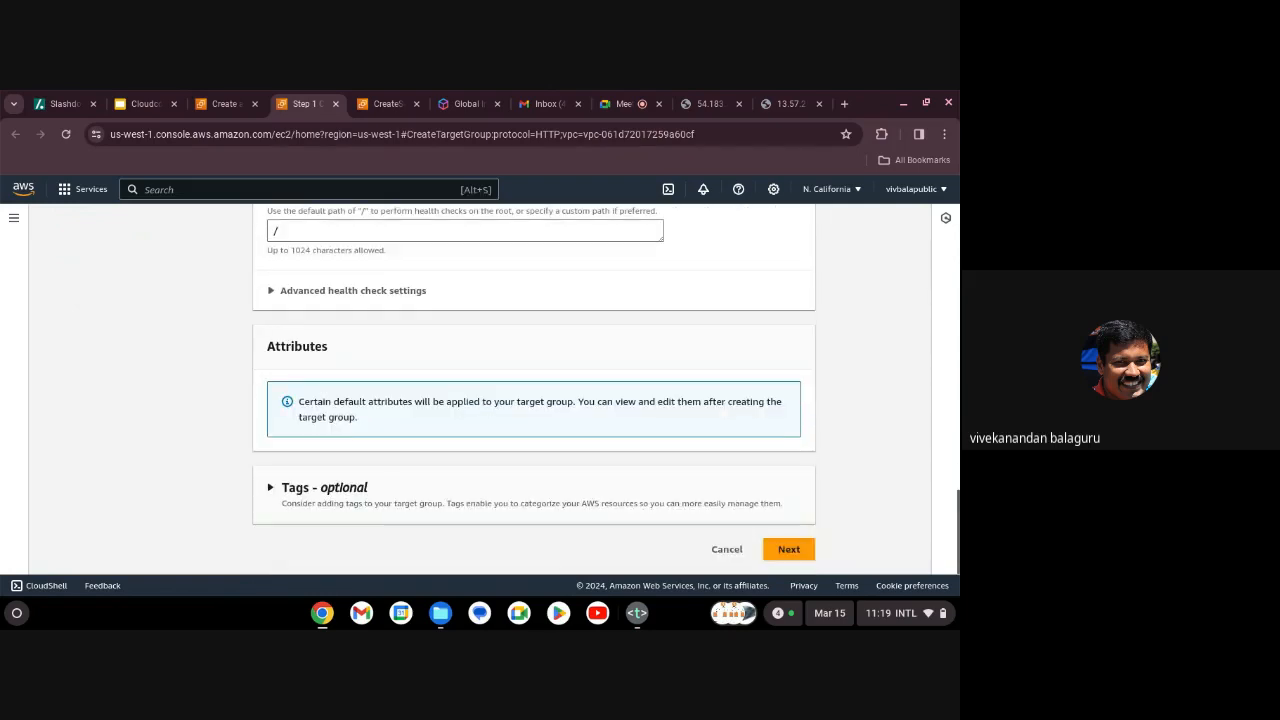
{"action": "scroll", "coordinate": [589, 390], "scroll_direction": "up", "scroll_amount": 5}
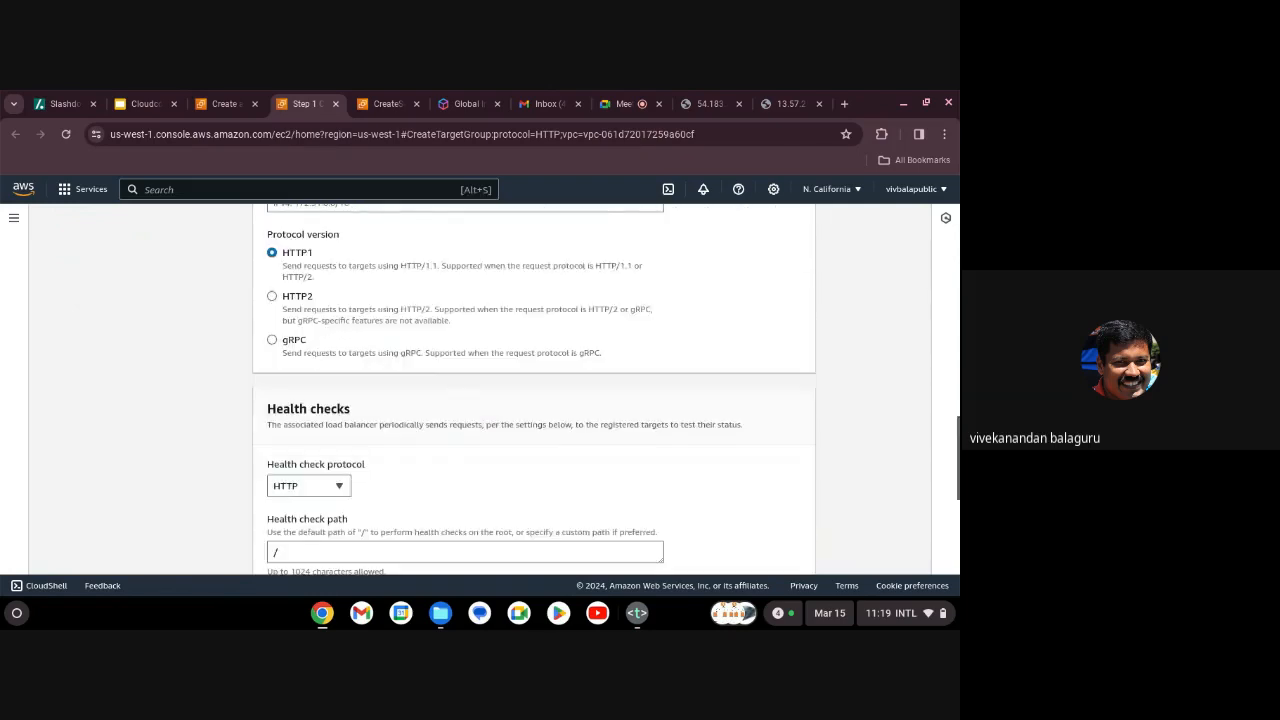
Choose 'Stay in the call' in Google Meet, then return to the AWS Create load balancer tab.
{"action": "left_click", "coordinate": [622, 104]}
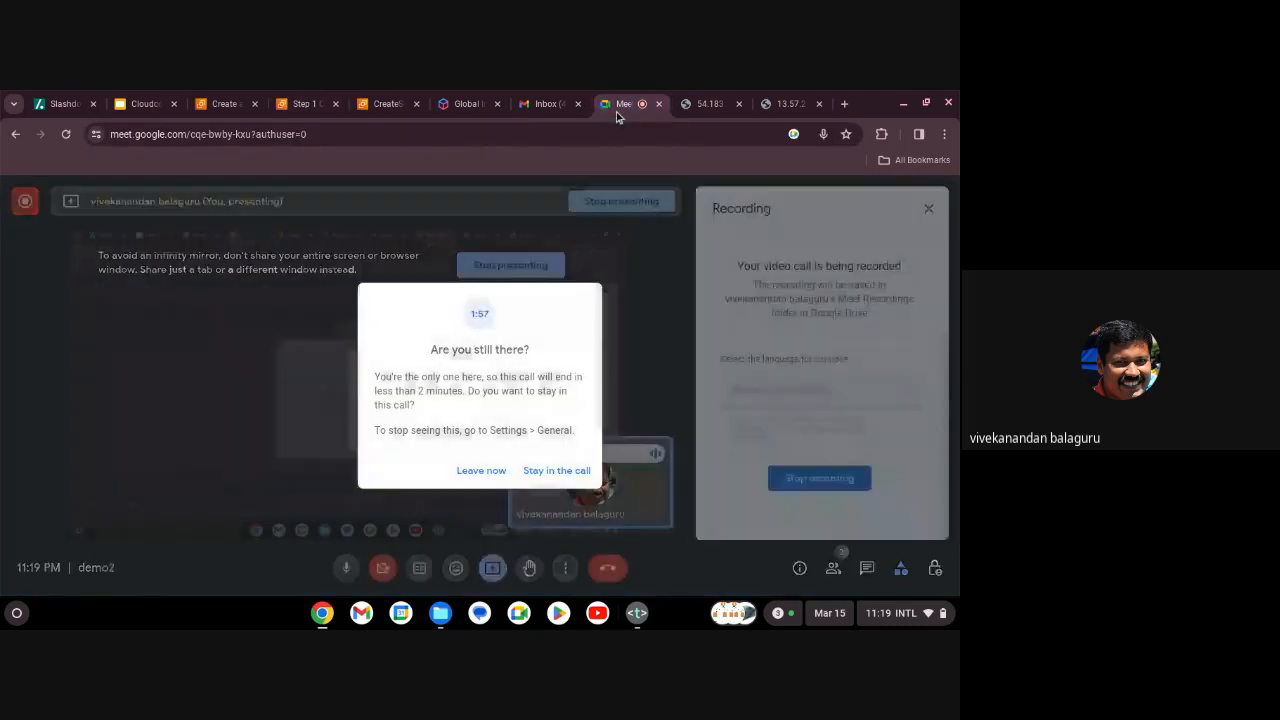
{"action": "left_click", "coordinate": [552, 471]}
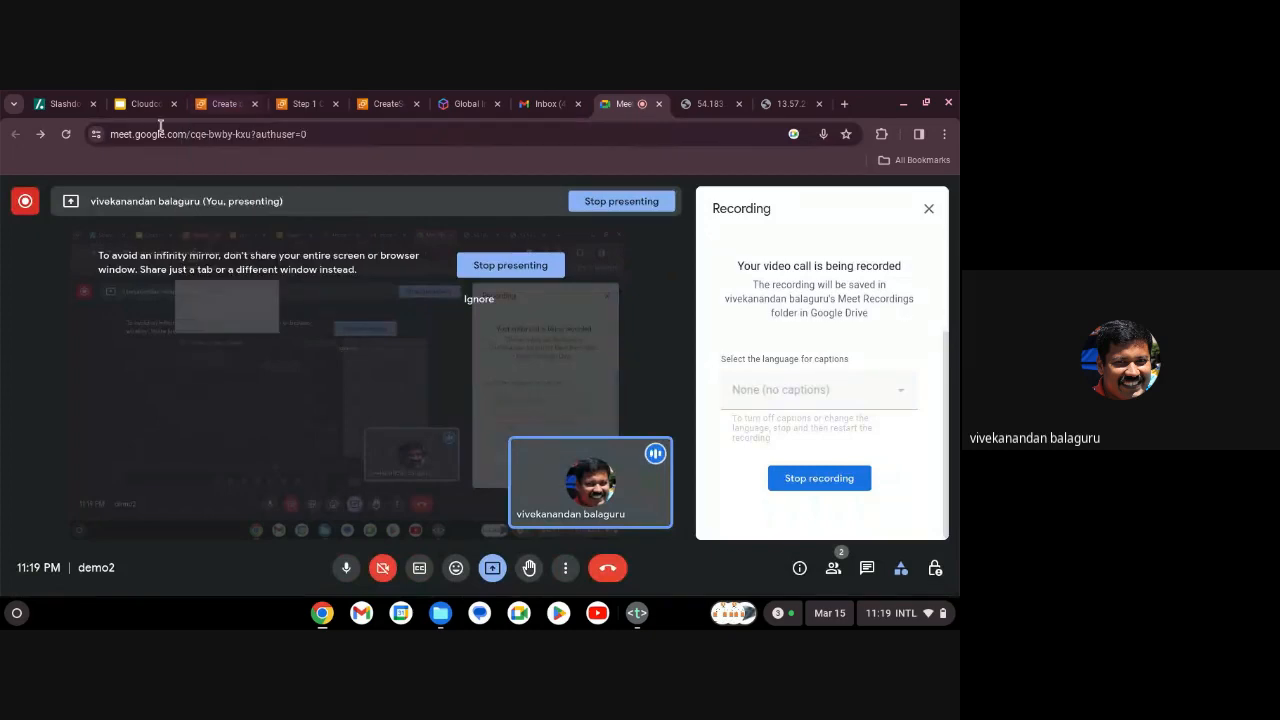
{"action": "left_click", "coordinate": [225, 104]}
Review the testlb load balancer summary, then return to the testtg target group tab.
{"action": "scroll", "coordinate": [574, 474], "scroll_direction": "down", "scroll_amount": 10}
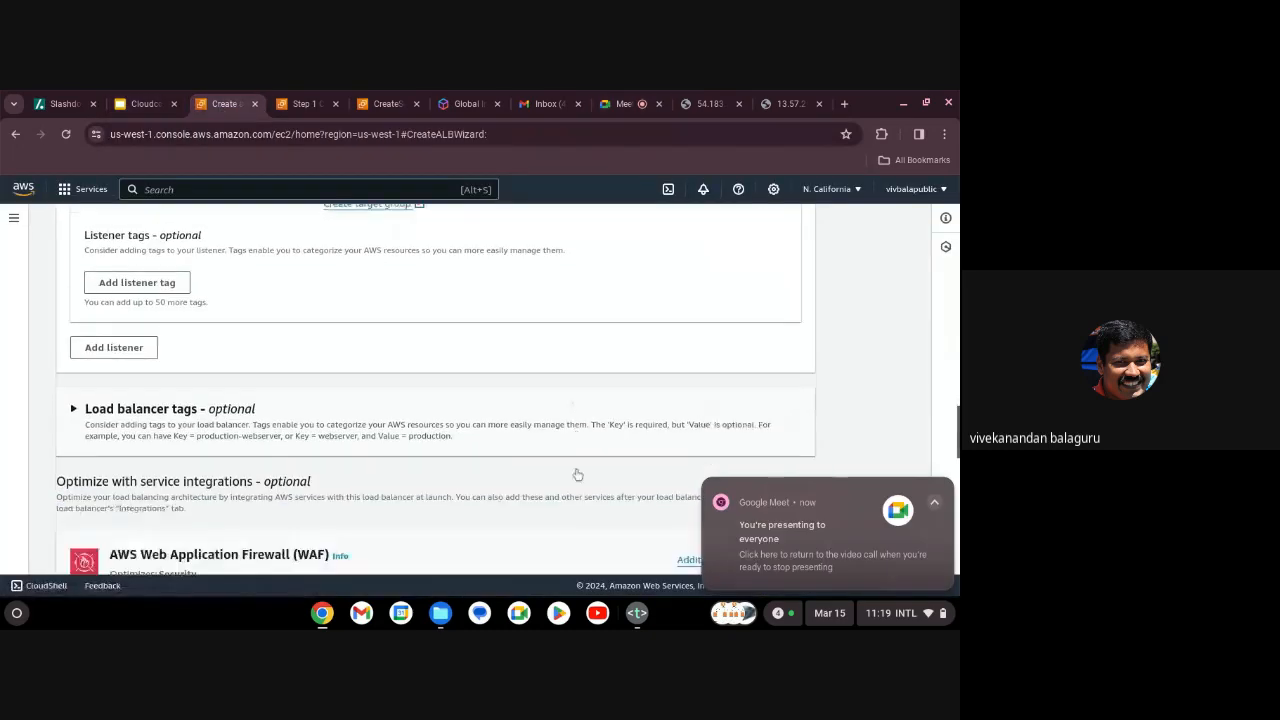
{"action": "scroll", "coordinate": [577, 474], "scroll_direction": "up", "scroll_amount": 3}
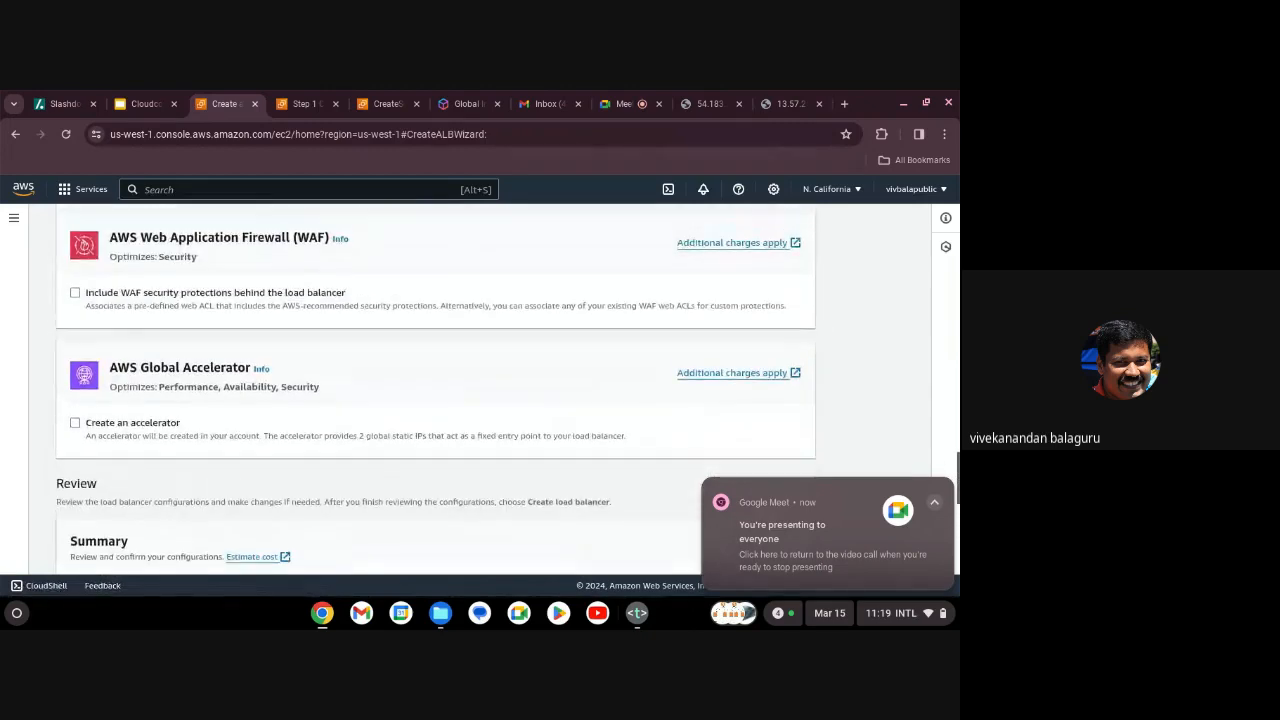
{"action": "scroll", "coordinate": [577, 474], "scroll_direction": "down", "scroll_amount": 5}
{"action": "scroll", "coordinate": [577, 474], "scroll_direction": "down", "scroll_amount": 2}
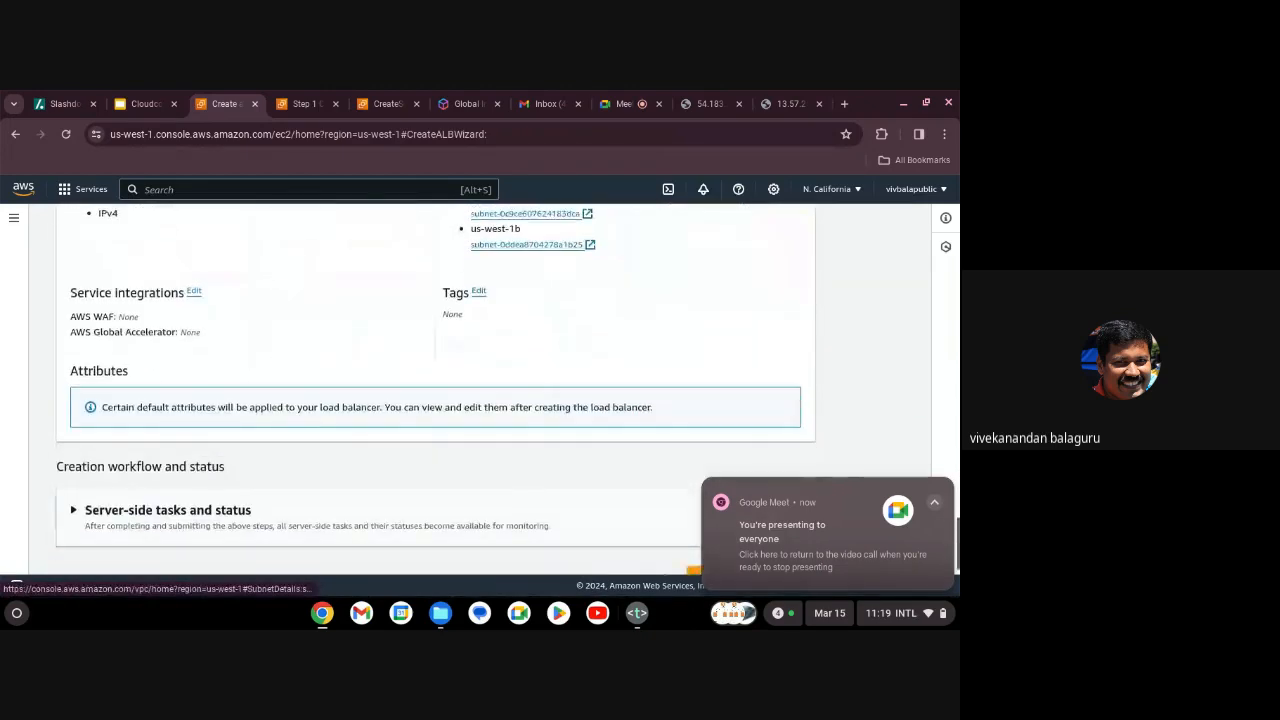
{"action": "scroll", "coordinate": [577, 474], "scroll_direction": "up", "scroll_amount": 2}
{"action": "scroll", "coordinate": [507, 399], "scroll_direction": "up", "scroll_amount": 8}
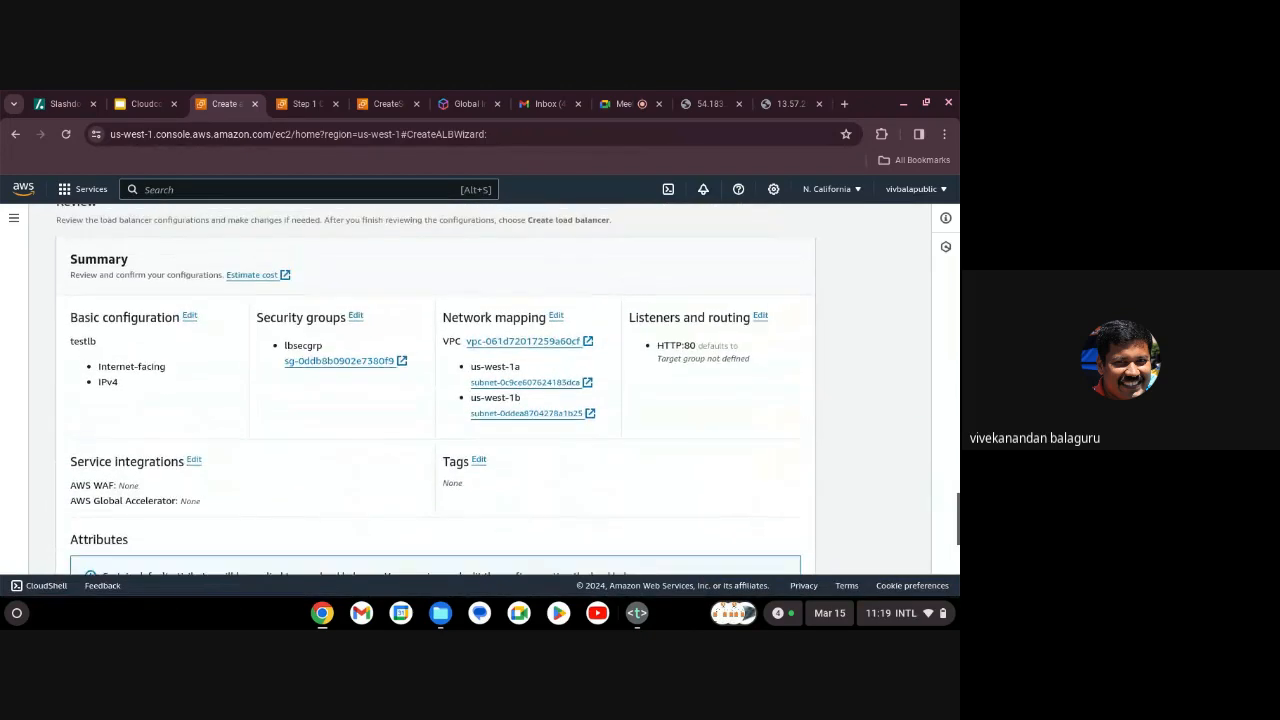
{"action": "scroll", "coordinate": [507, 399], "scroll_direction": "up", "scroll_amount": 10}
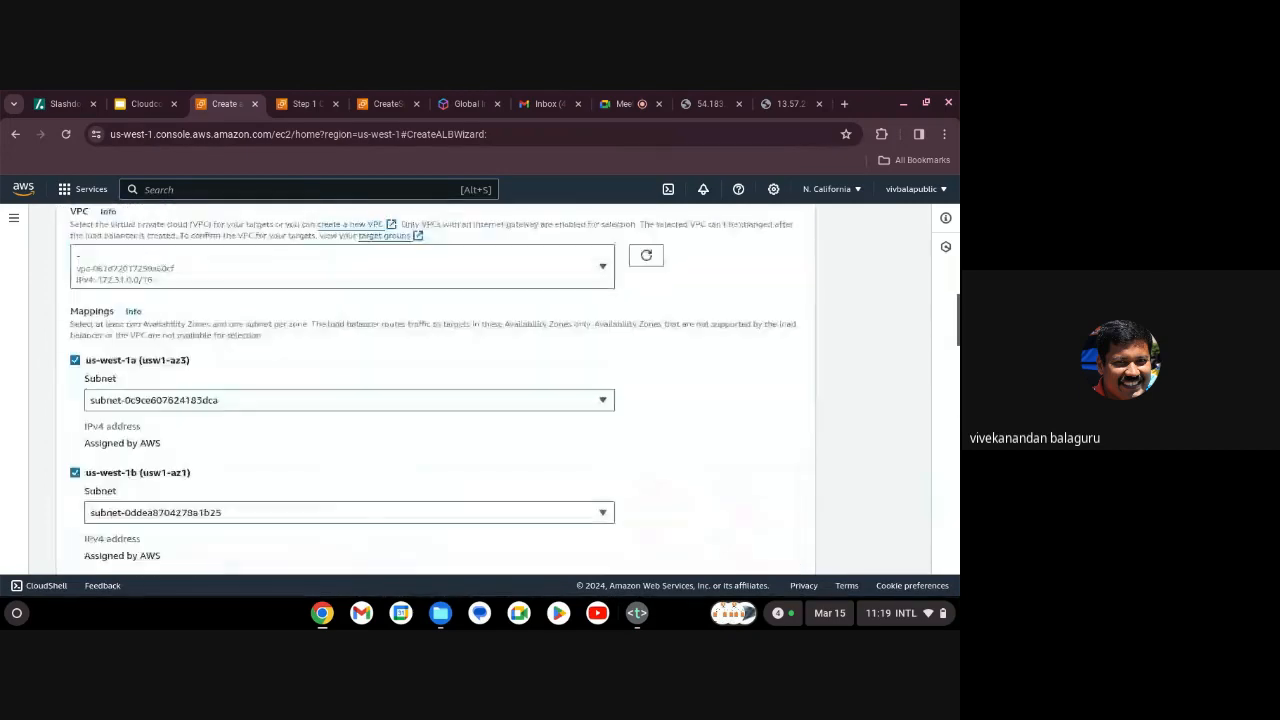
{"action": "scroll", "coordinate": [433, 390], "scroll_direction": "up", "scroll_amount": 8}
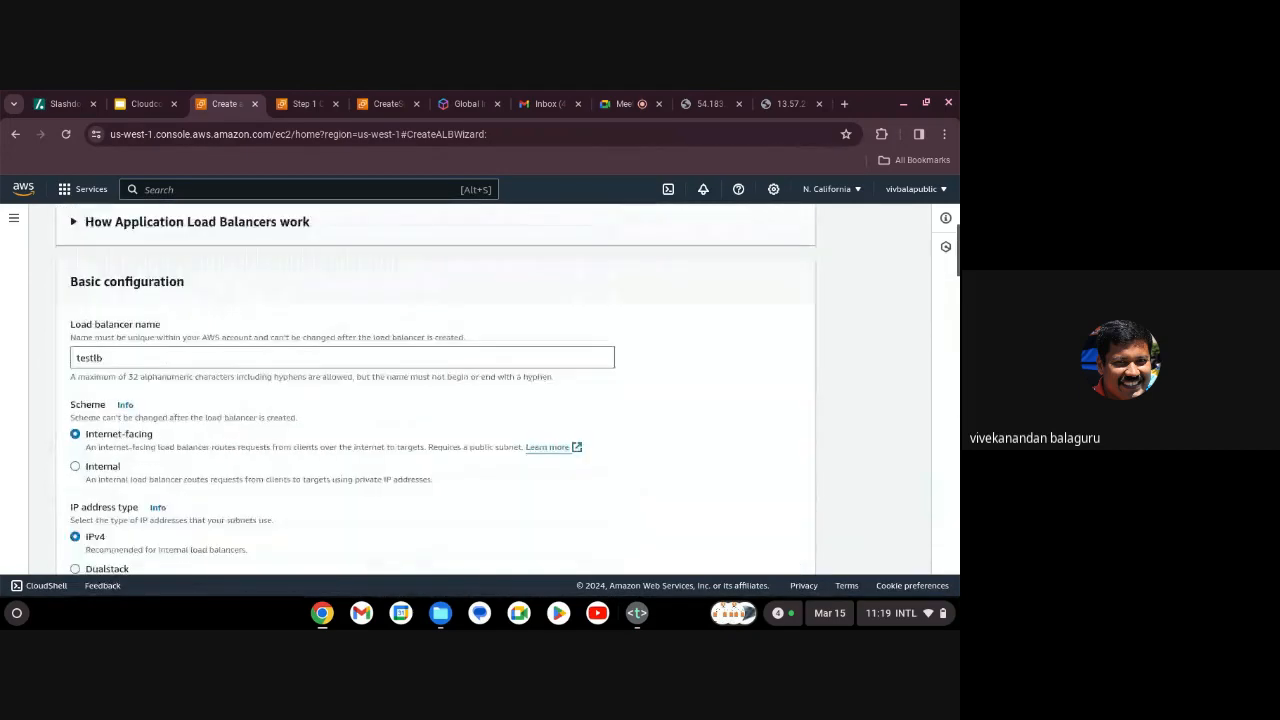
{"action": "scroll", "coordinate": [716, 512], "scroll_direction": "down", "scroll_amount": 20}
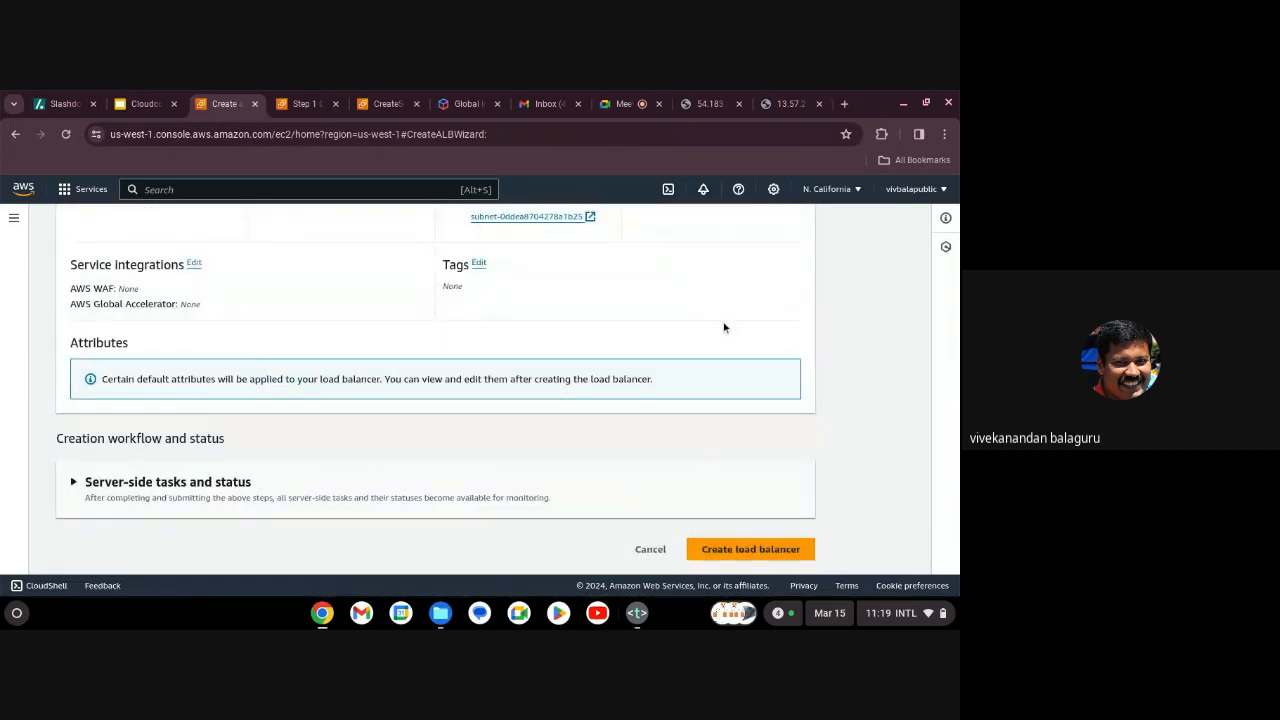
{"action": "scroll", "coordinate": [724, 327], "scroll_direction": "up", "scroll_amount": 1}
{"action": "scroll", "coordinate": [724, 327], "scroll_direction": "up", "scroll_amount": 2}
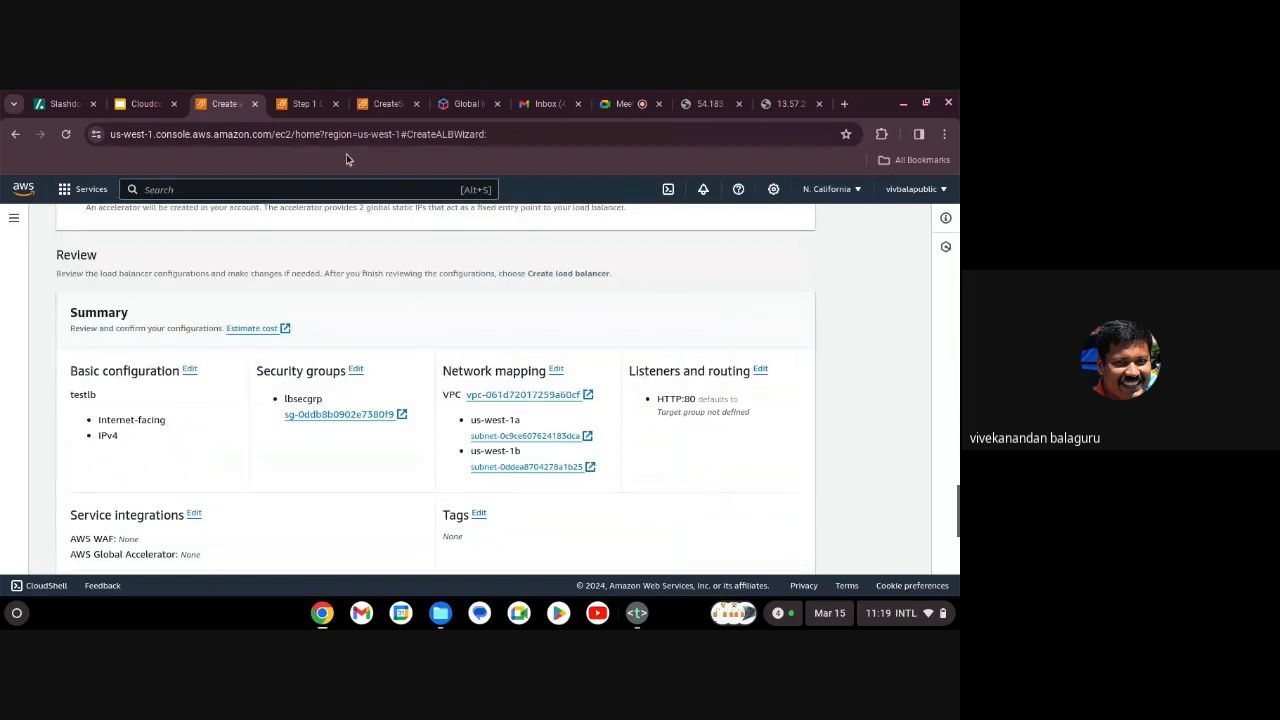
{"action": "left_click", "coordinate": [378, 104]}
Register elbdemo1 and elbdemo2 as targets on port 80 and create target group testtg.
{"action": "left_click", "coordinate": [310, 106]}
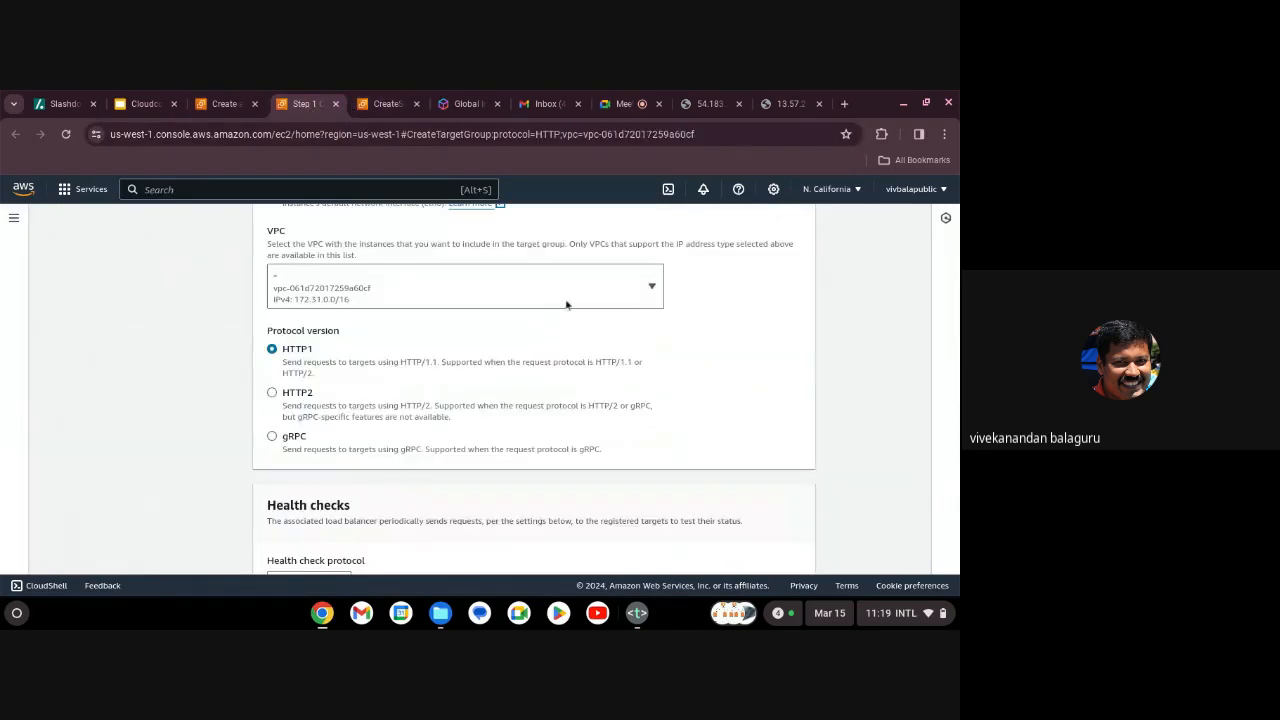
{"action": "scroll", "coordinate": [710, 438], "scroll_direction": "down", "scroll_amount": 5}
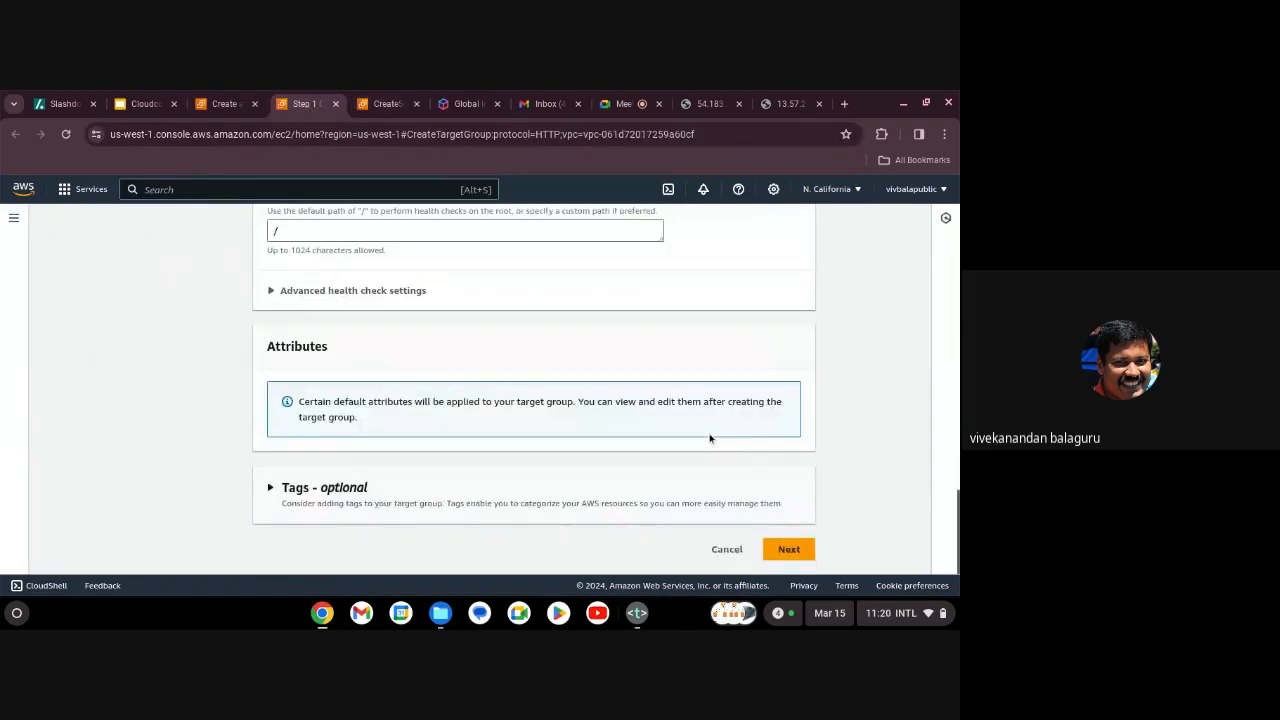
{"action": "left_click", "coordinate": [788, 548]}
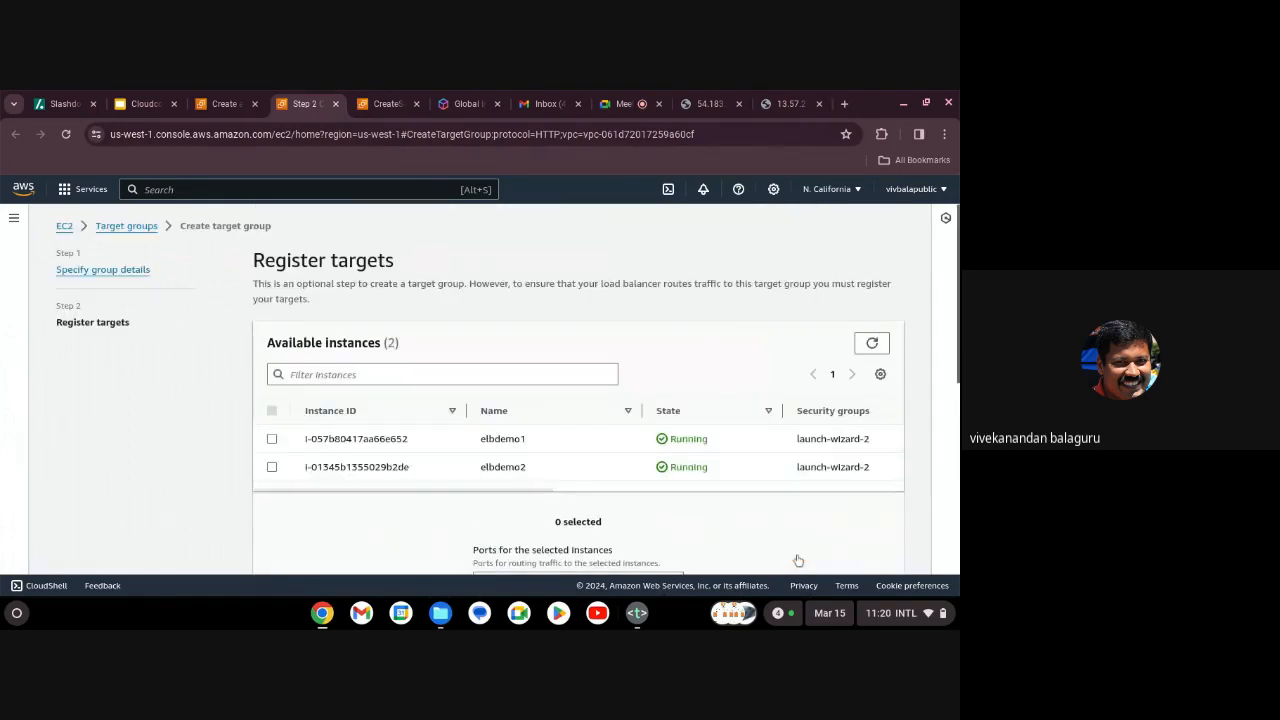
{"action": "left_click", "coordinate": [272, 441]}
{"action": "left_click", "coordinate": [272, 467]}
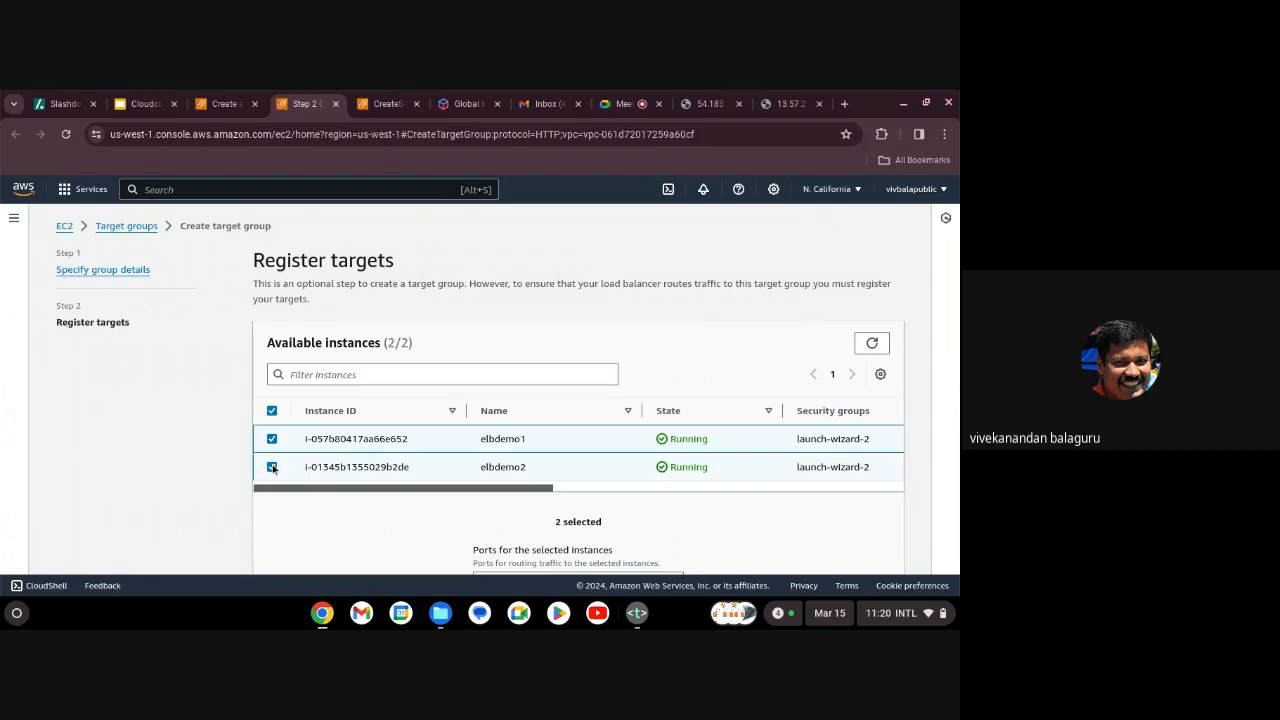
{"action": "scroll", "coordinate": [686, 531], "scroll_direction": "down", "scroll_amount": 3}
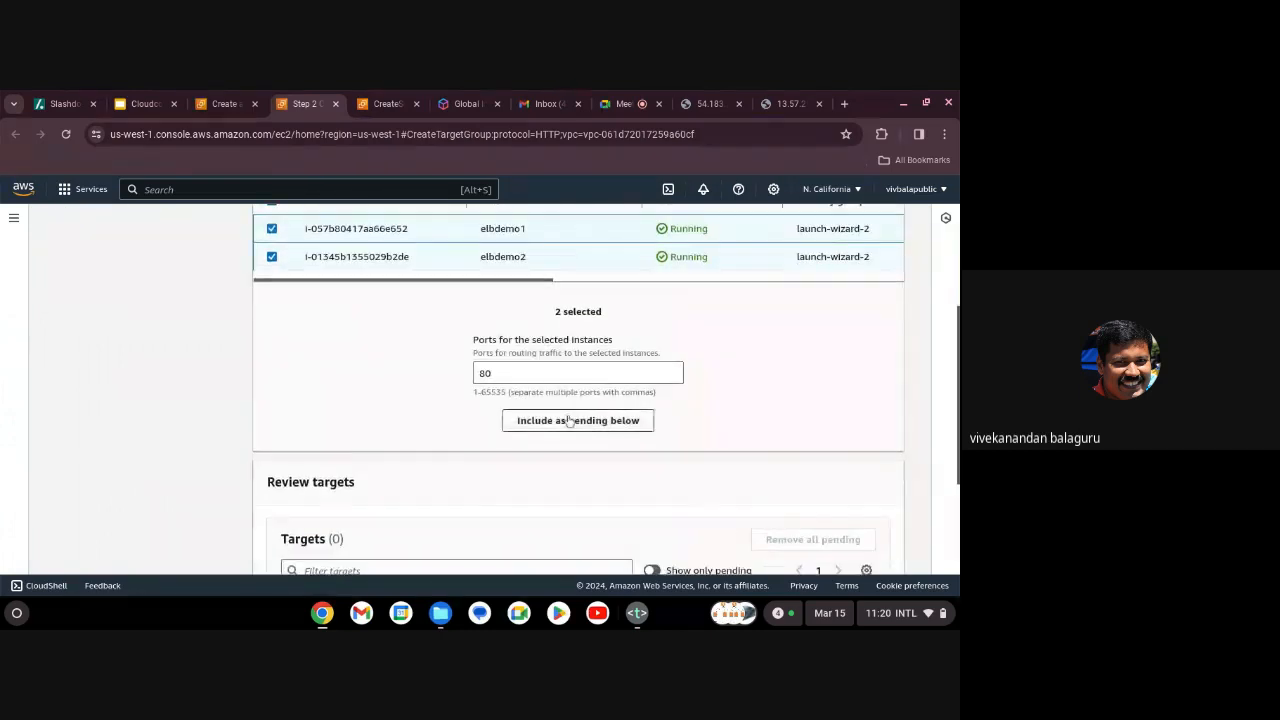
{"action": "left_click", "coordinate": [575, 421]}
{"action": "scroll", "coordinate": [737, 528], "scroll_direction": "down", "scroll_amount": 3}
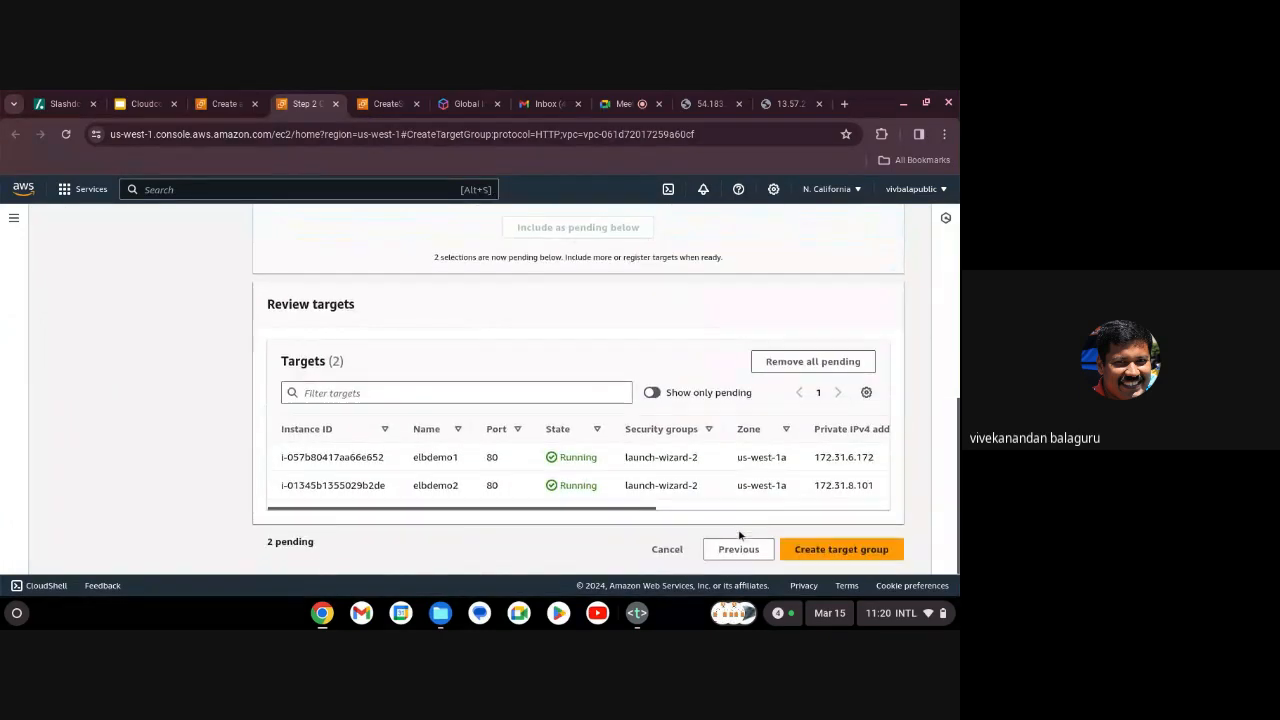
{"action": "left_click", "coordinate": [866, 552]}
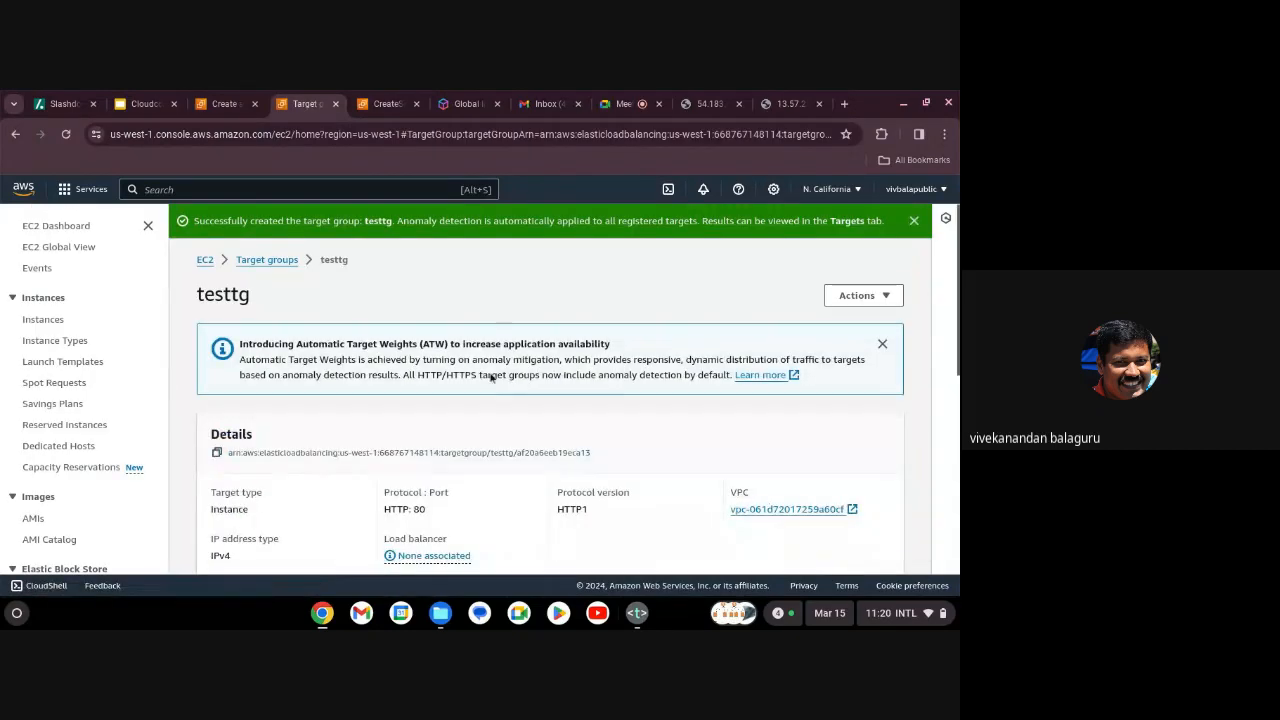
Refresh the target group list and set the HTTP:80 listener to forward to testtg.
{"action": "left_click", "coordinate": [224, 106]}
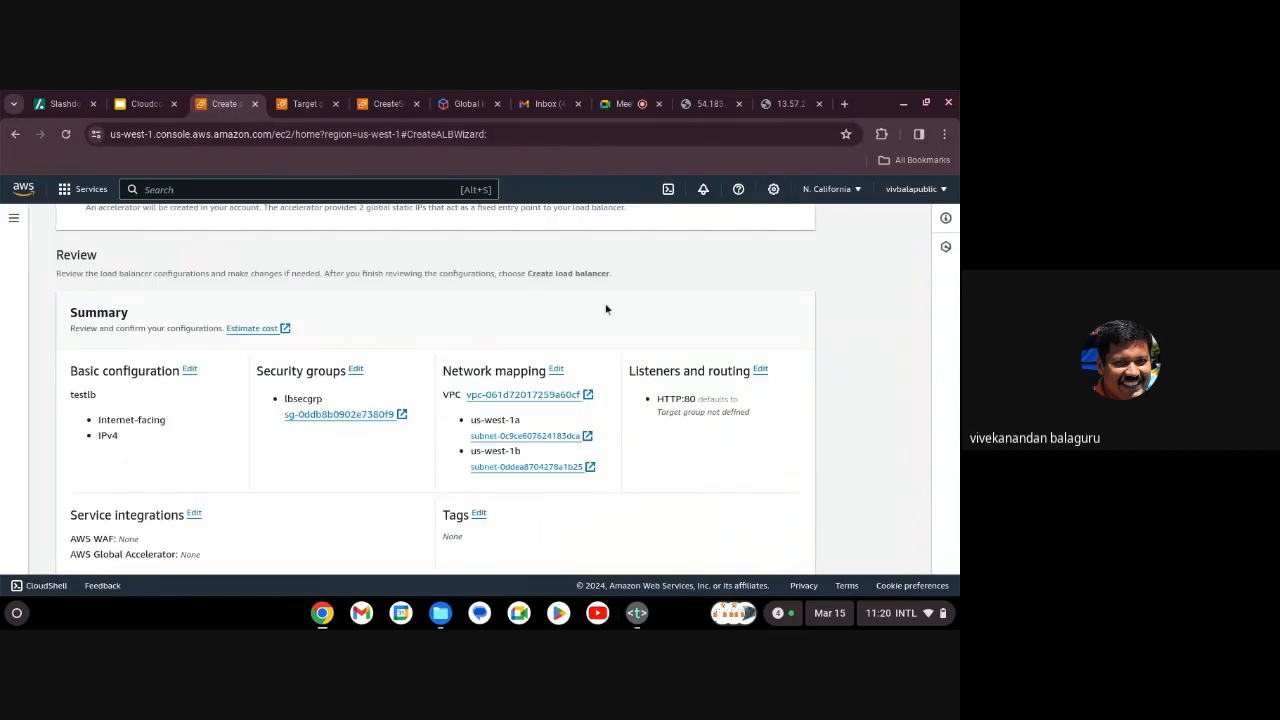
{"action": "scroll", "coordinate": [605, 309], "scroll_direction": "down", "scroll_amount": 5}
{"action": "scroll", "coordinate": [605, 309], "scroll_direction": "up", "scroll_amount": 10}
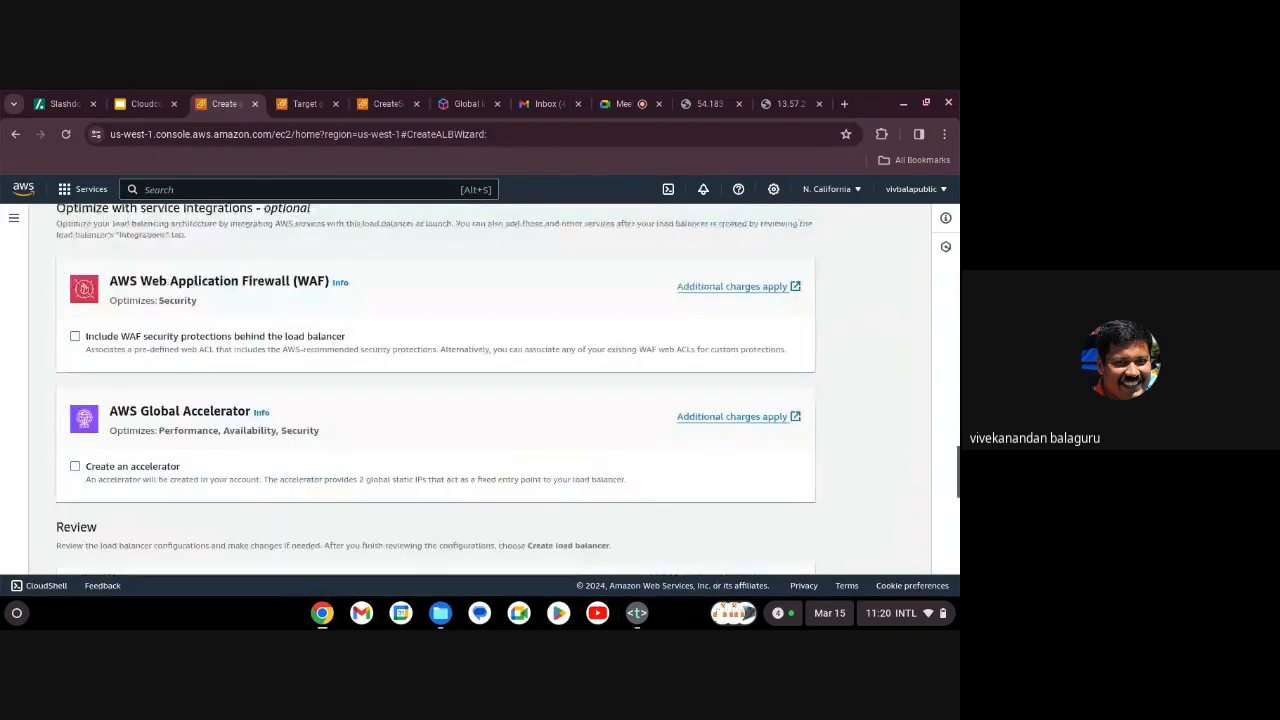
{"action": "scroll", "coordinate": [551, 352], "scroll_direction": "up", "scroll_amount": 2}
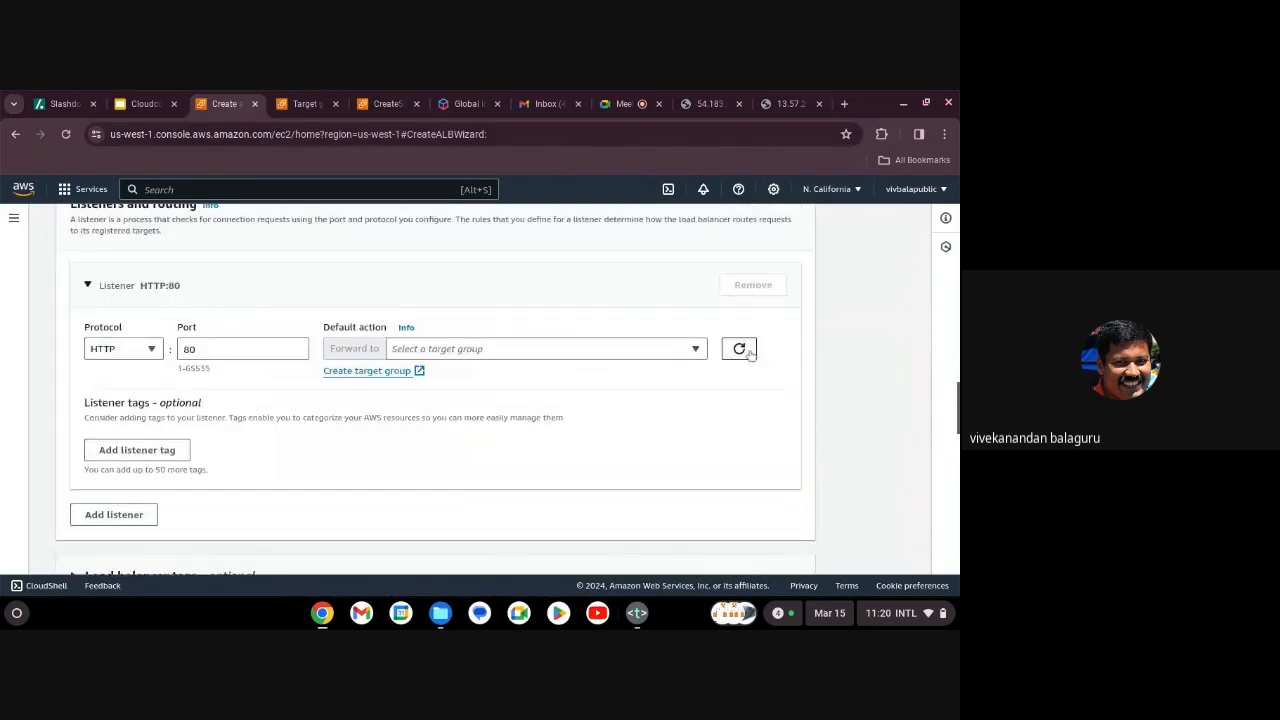
{"action": "left_click", "coordinate": [740, 348]}
{"action": "left_click", "coordinate": [700, 349]}
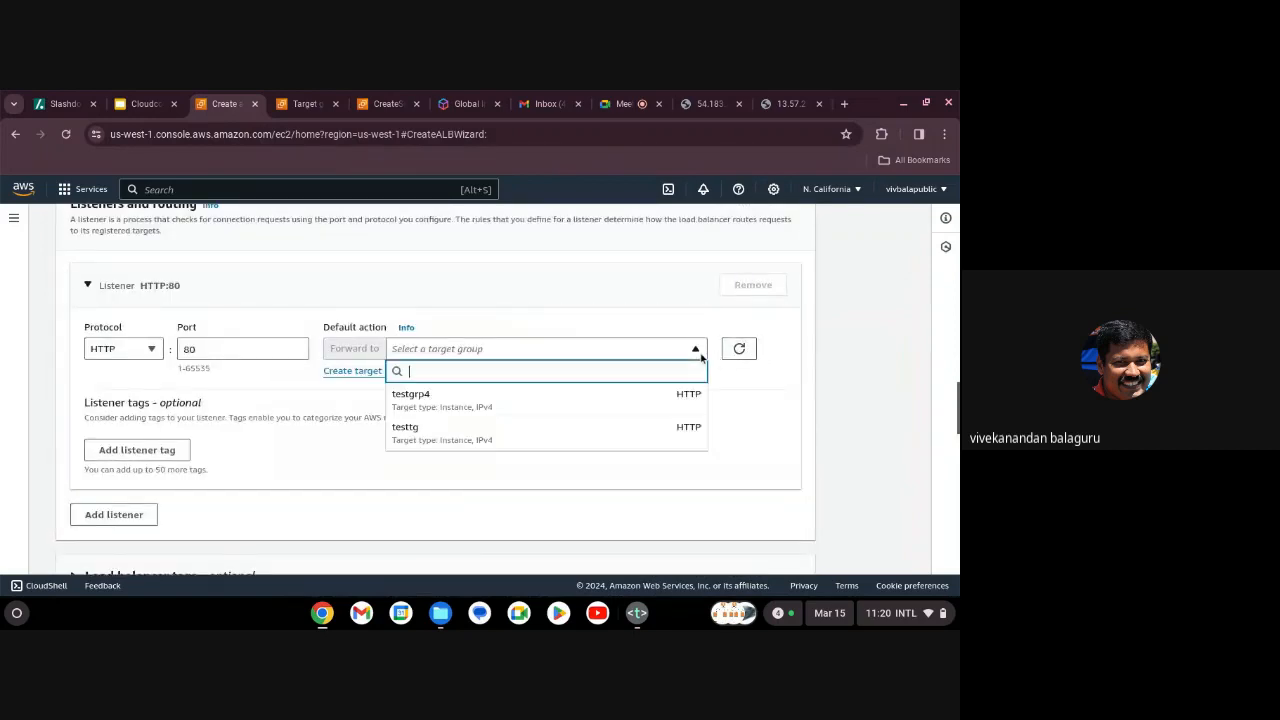
{"action": "left_click", "coordinate": [610, 434]}
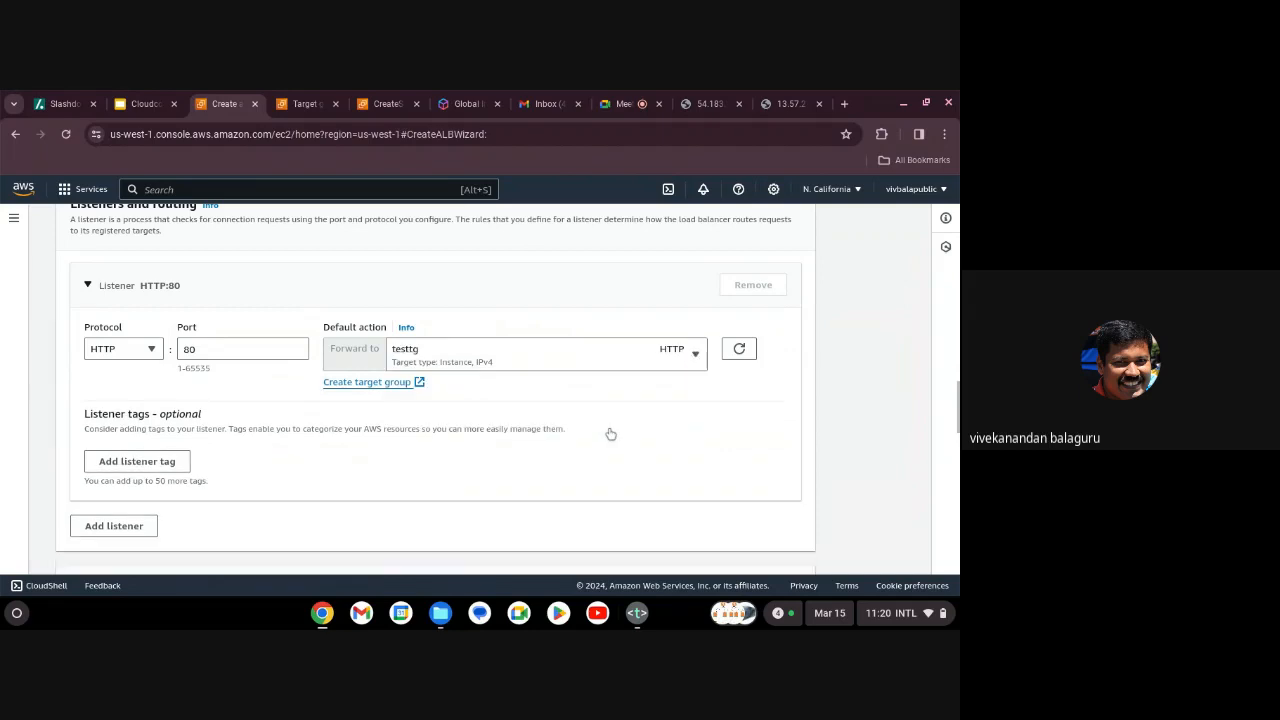
{"action": "scroll", "coordinate": [606, 480], "scroll_direction": "down", "scroll_amount": 15}
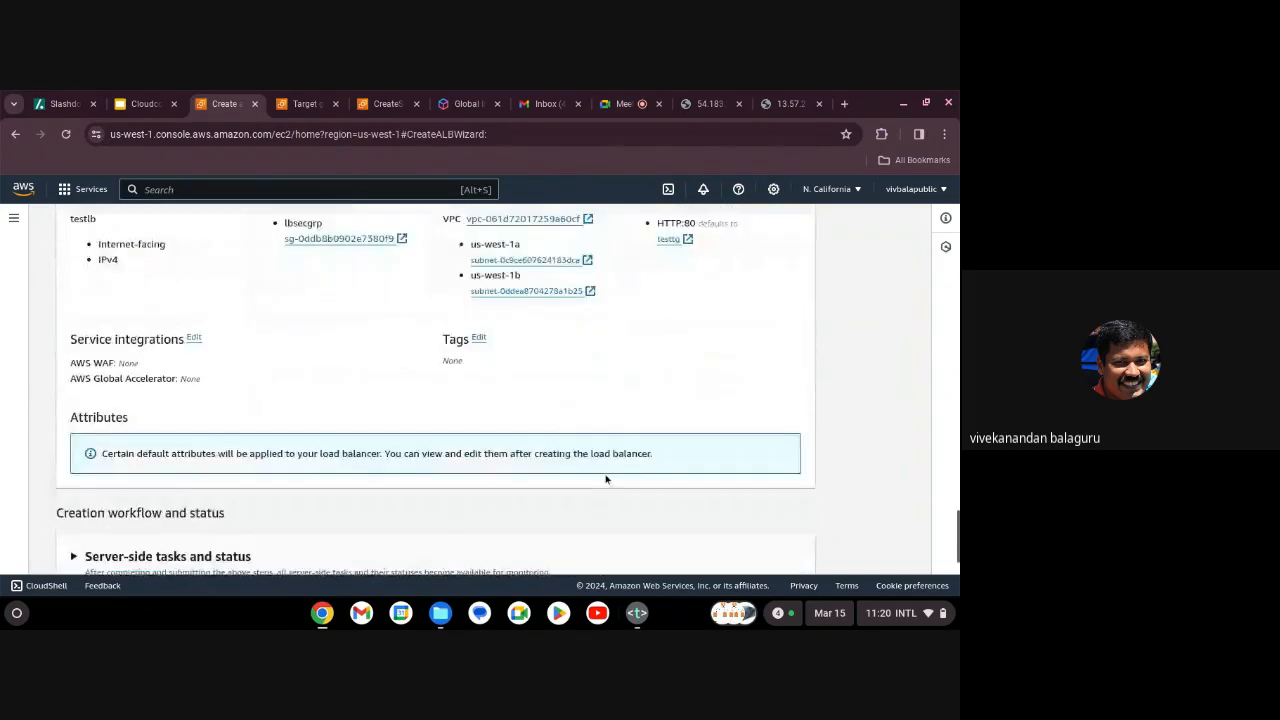
{"action": "scroll", "coordinate": [605, 479], "scroll_direction": "down", "scroll_amount": 2}
Create testlb, check its HTTP:80 listener forwards to testtg, and open the load balancers list.
{"action": "left_click", "coordinate": [717, 555]}
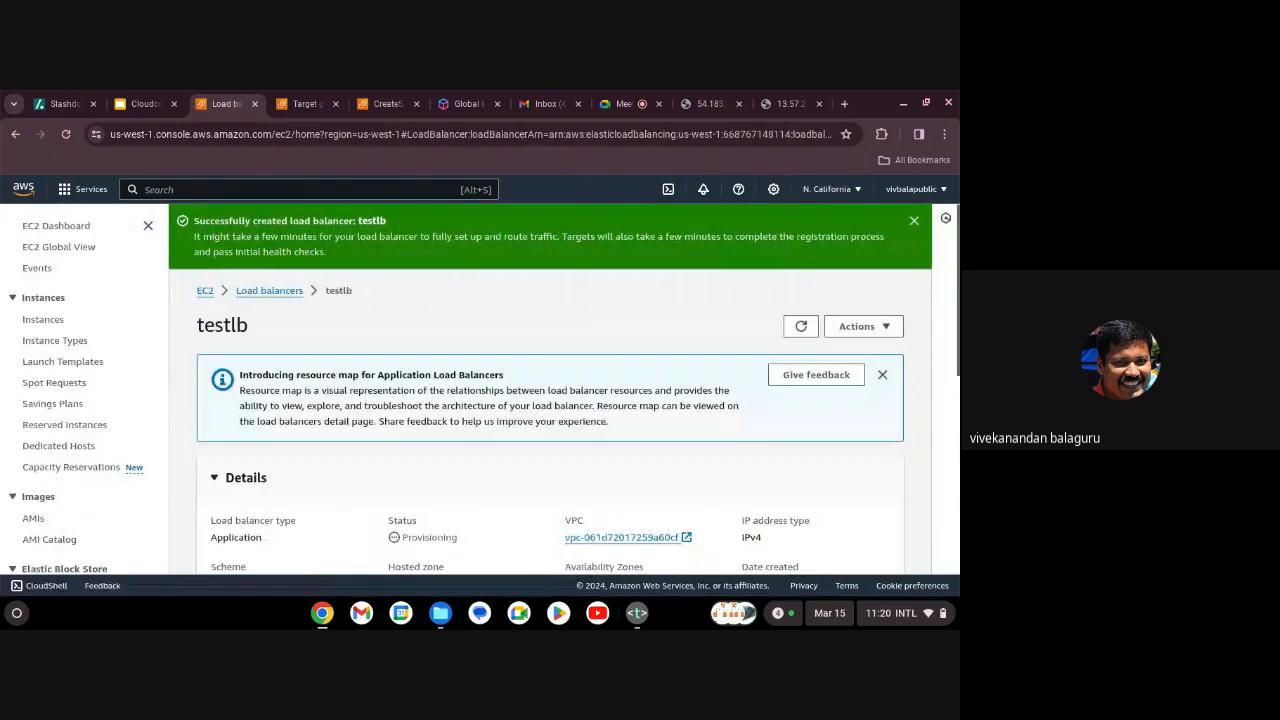
{"action": "scroll", "coordinate": [488, 472], "scroll_direction": "down", "scroll_amount": 3}
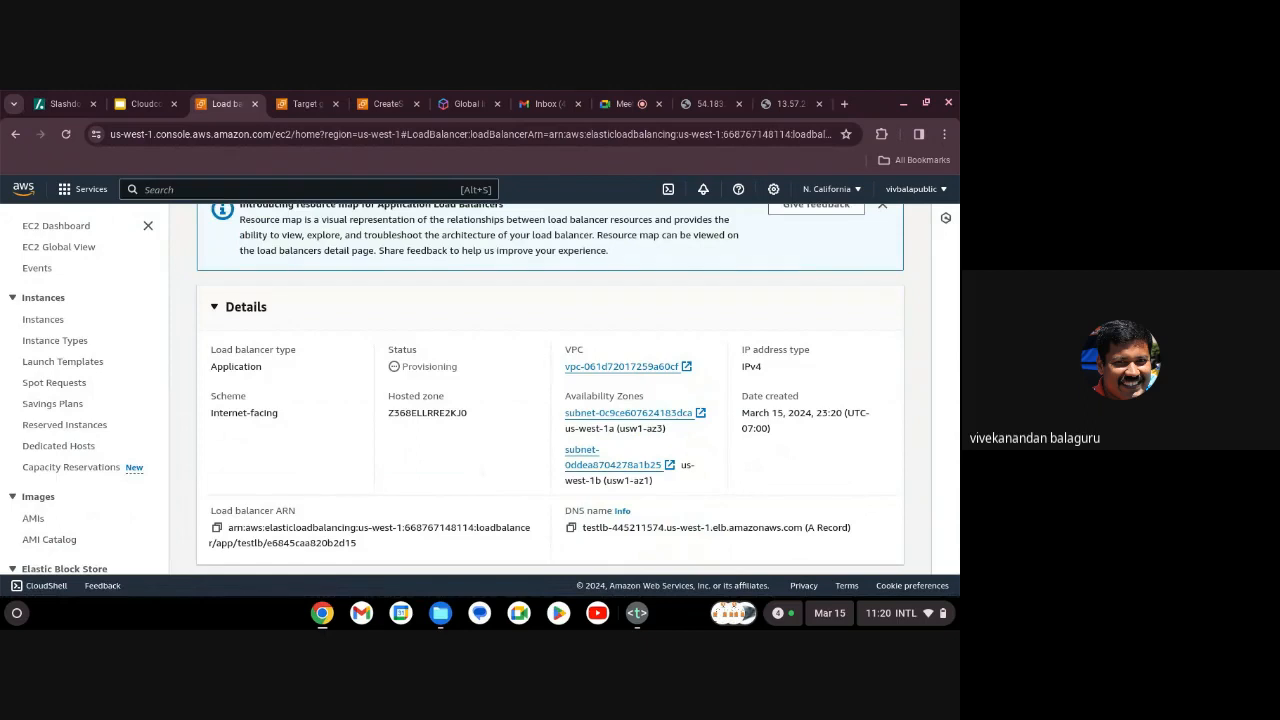
{"action": "scroll", "coordinate": [307, 322], "scroll_direction": "up", "scroll_amount": 3}
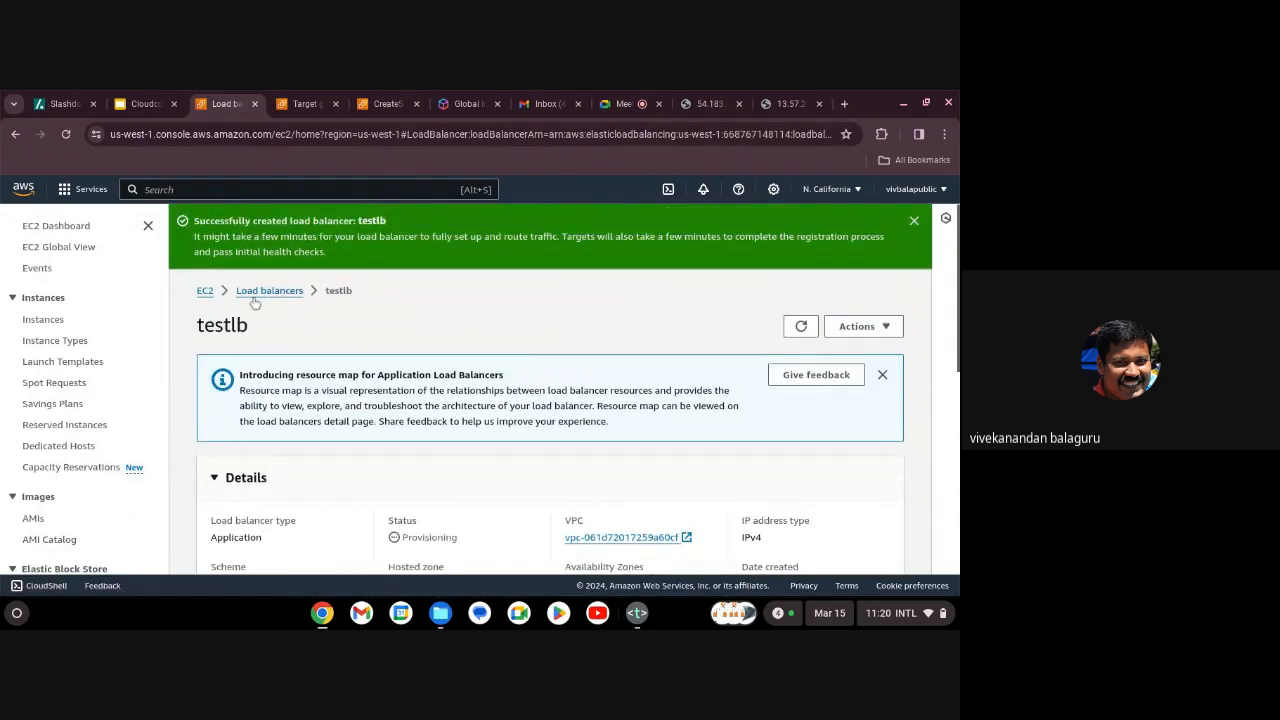
{"action": "scroll", "coordinate": [304, 489], "scroll_direction": "down", "scroll_amount": 5}
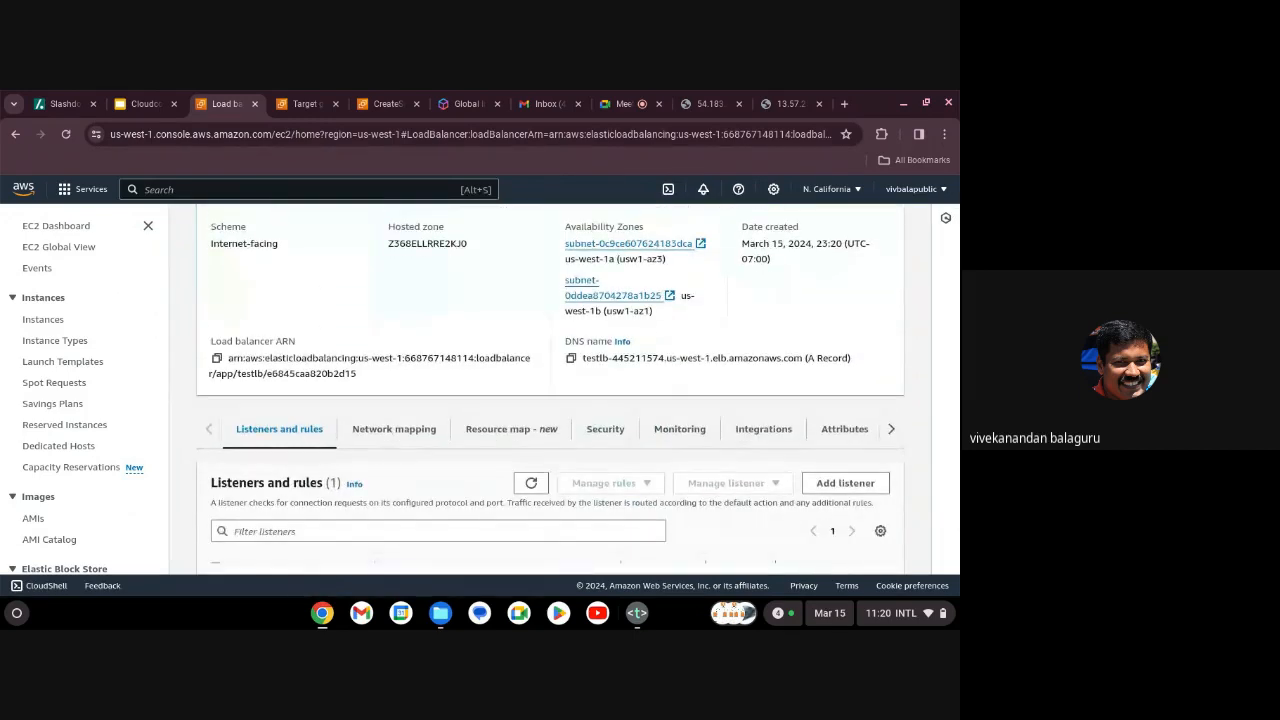
{"action": "scroll", "coordinate": [402, 480], "scroll_direction": "down", "scroll_amount": 2}
{"action": "scroll", "coordinate": [402, 480], "scroll_direction": "down", "scroll_amount": 3}
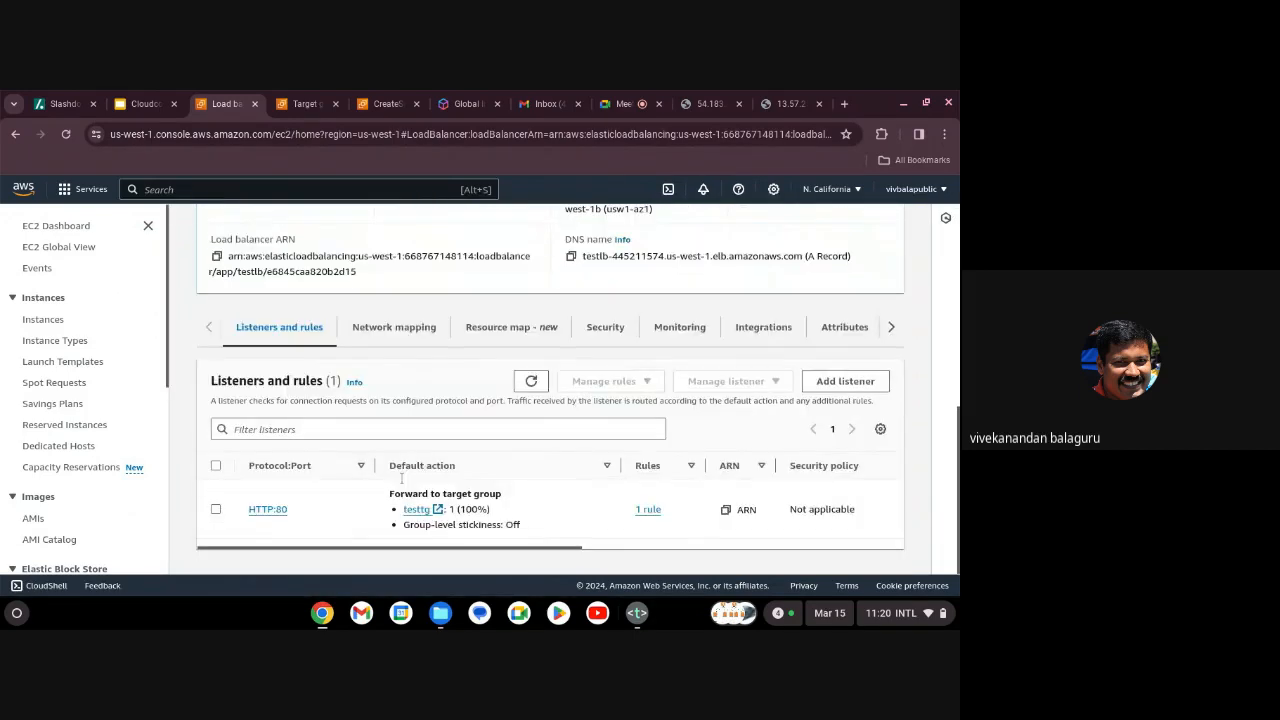
{"action": "scroll", "coordinate": [304, 346], "scroll_direction": "up", "scroll_amount": 10}
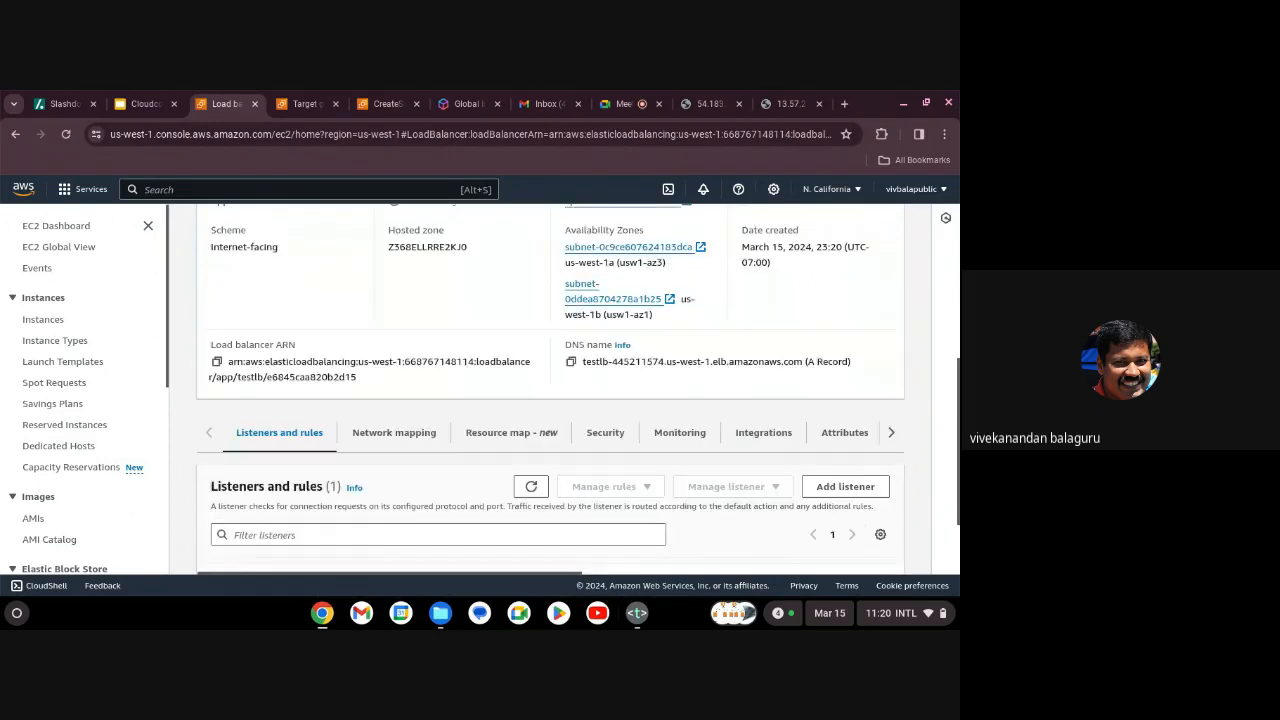
{"action": "left_click", "coordinate": [270, 291]}
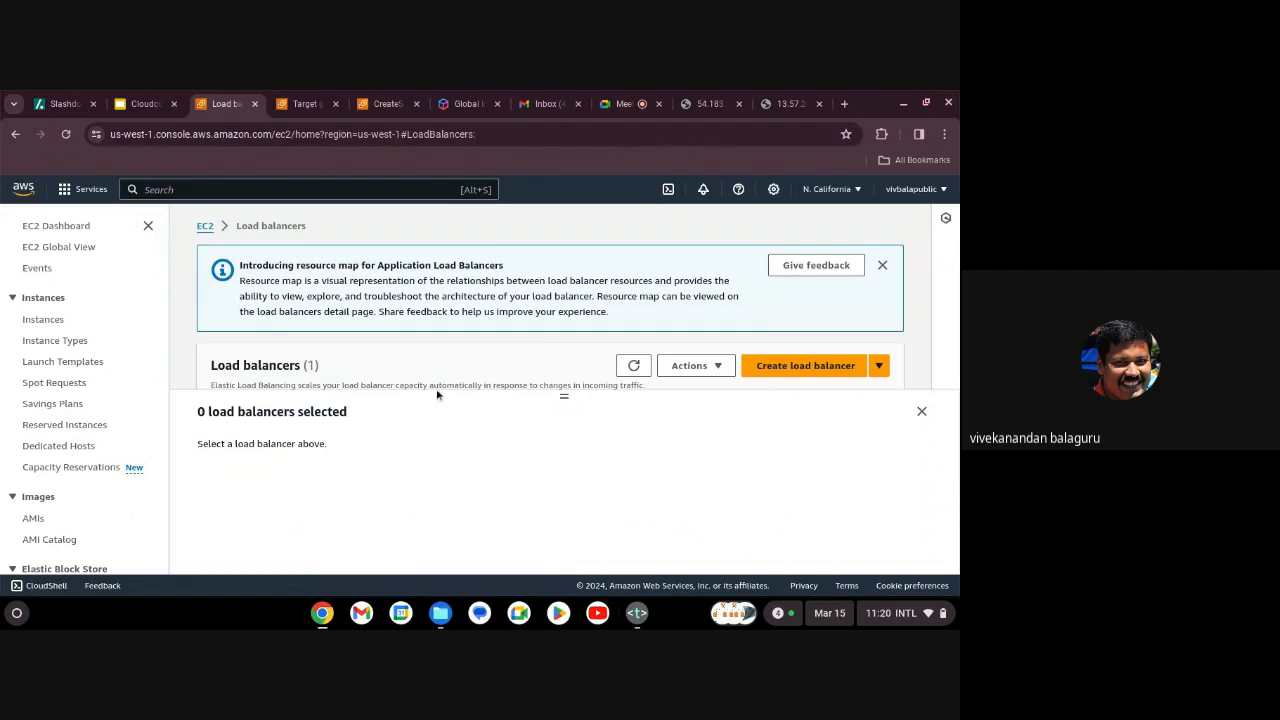
{"action": "left_click", "coordinate": [922, 413]}
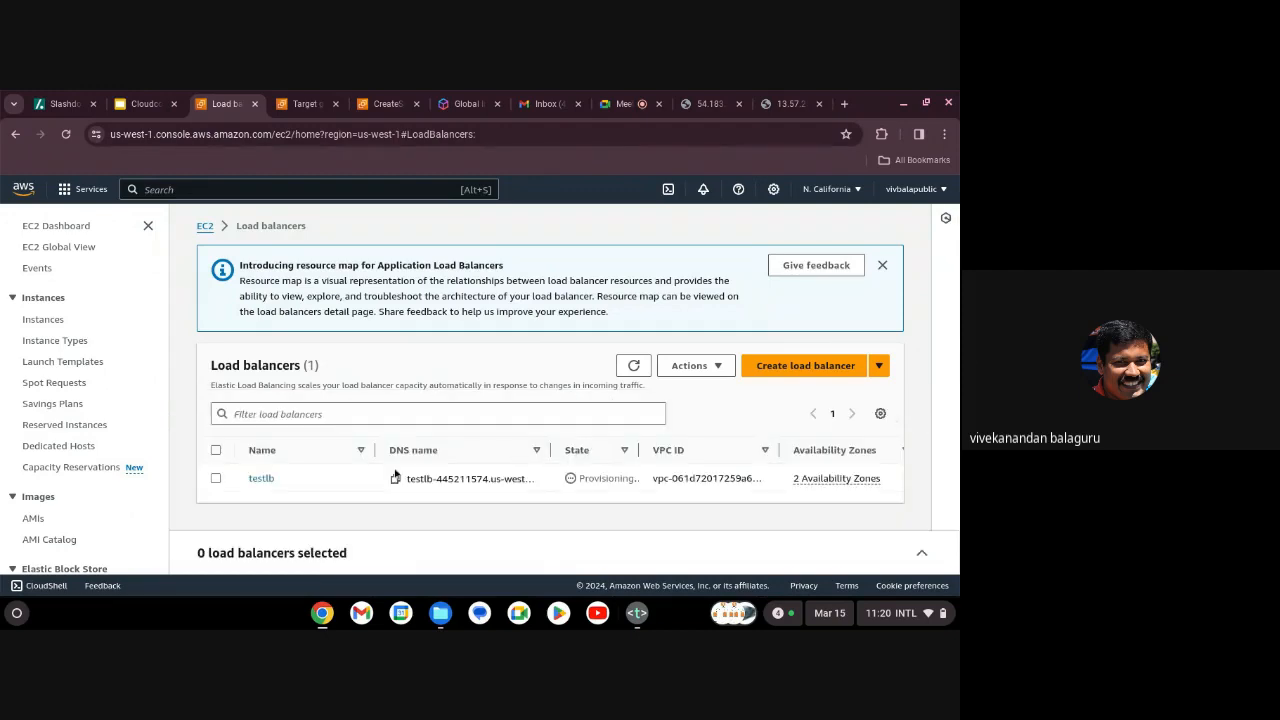
Select testlb, copy its DNS name, and switch to the Cloudcomputing-introduction slides.
{"action": "left_click", "coordinate": [216, 479]}
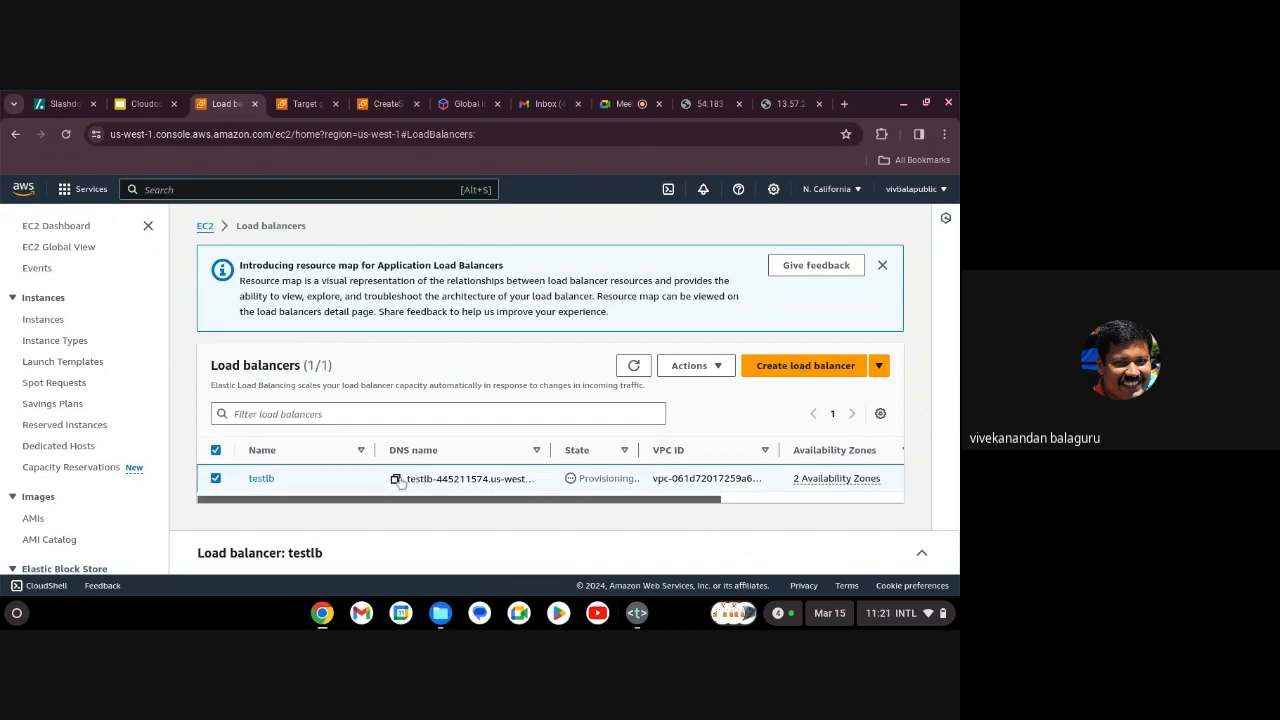
{"action": "left_click", "coordinate": [395, 479]}
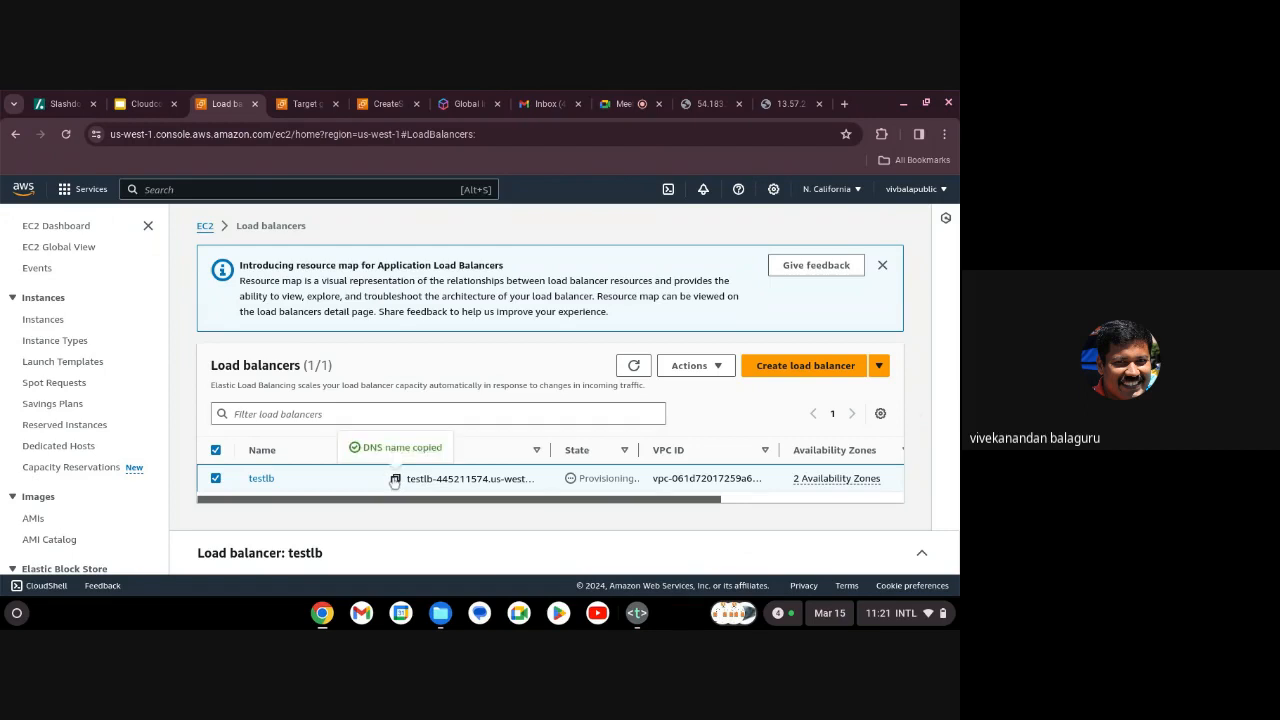
{"action": "left_click", "coordinate": [143, 104]}
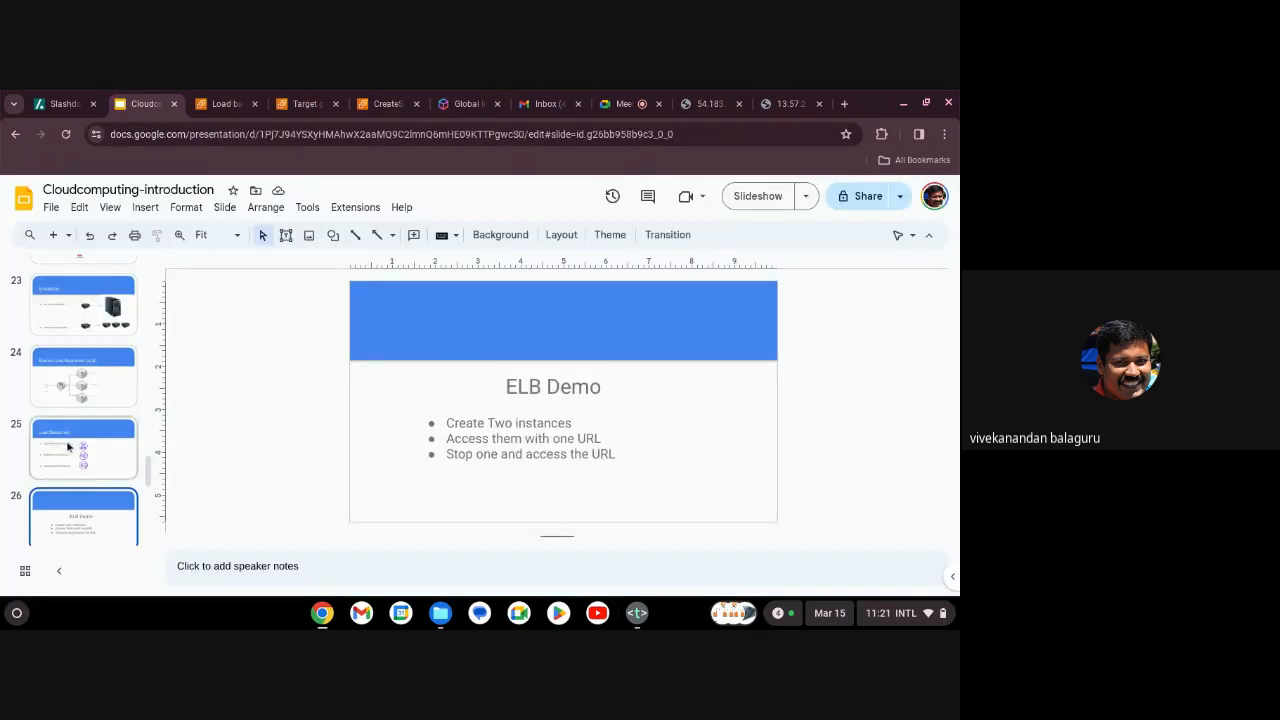
Show slide 24's Elastic Load Balancers (ELB) diagram, then return to the AWS Load balancers page.
{"action": "left_click", "coordinate": [60, 388]}
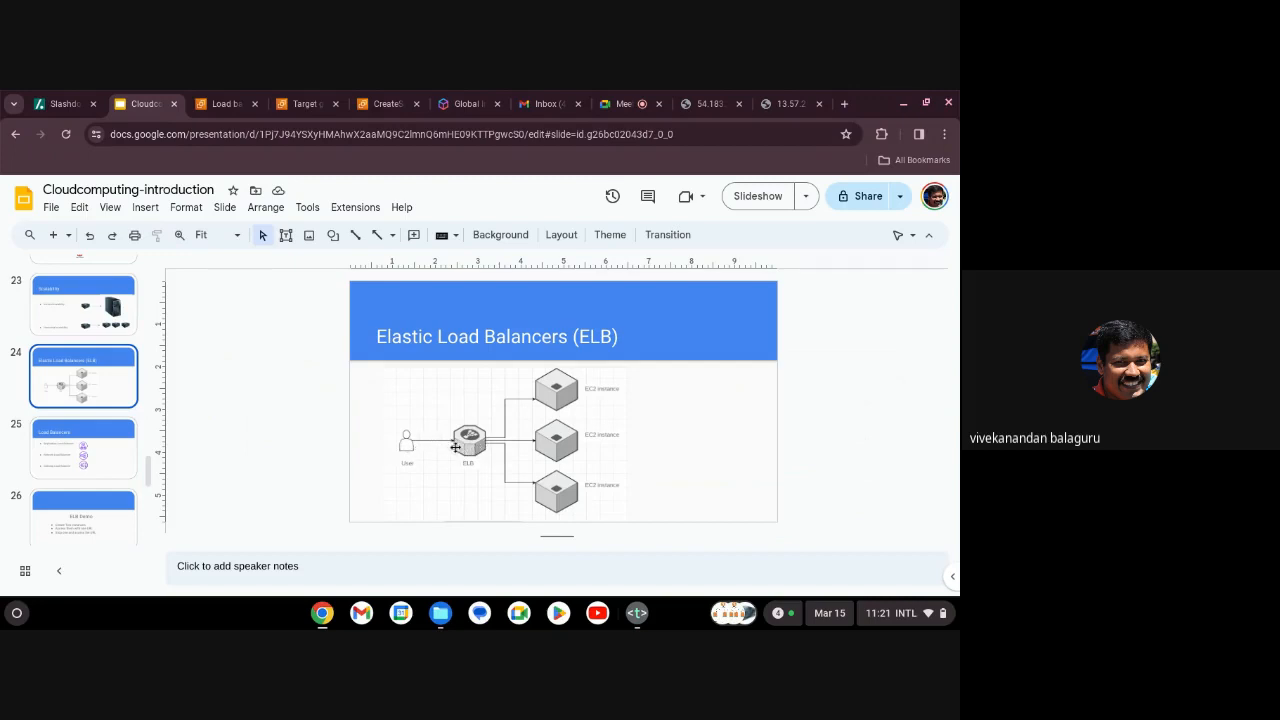
{"action": "left_click", "coordinate": [233, 108]}
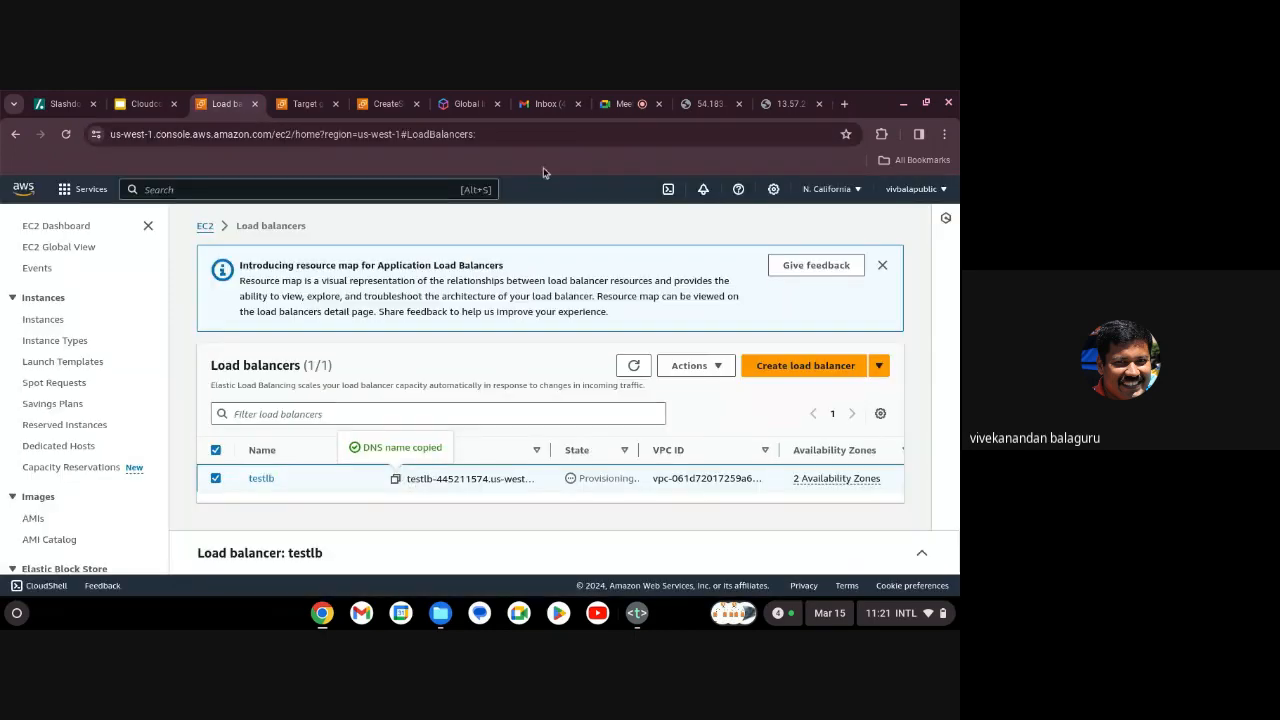
{"action": "left_click", "coordinate": [845, 104]}
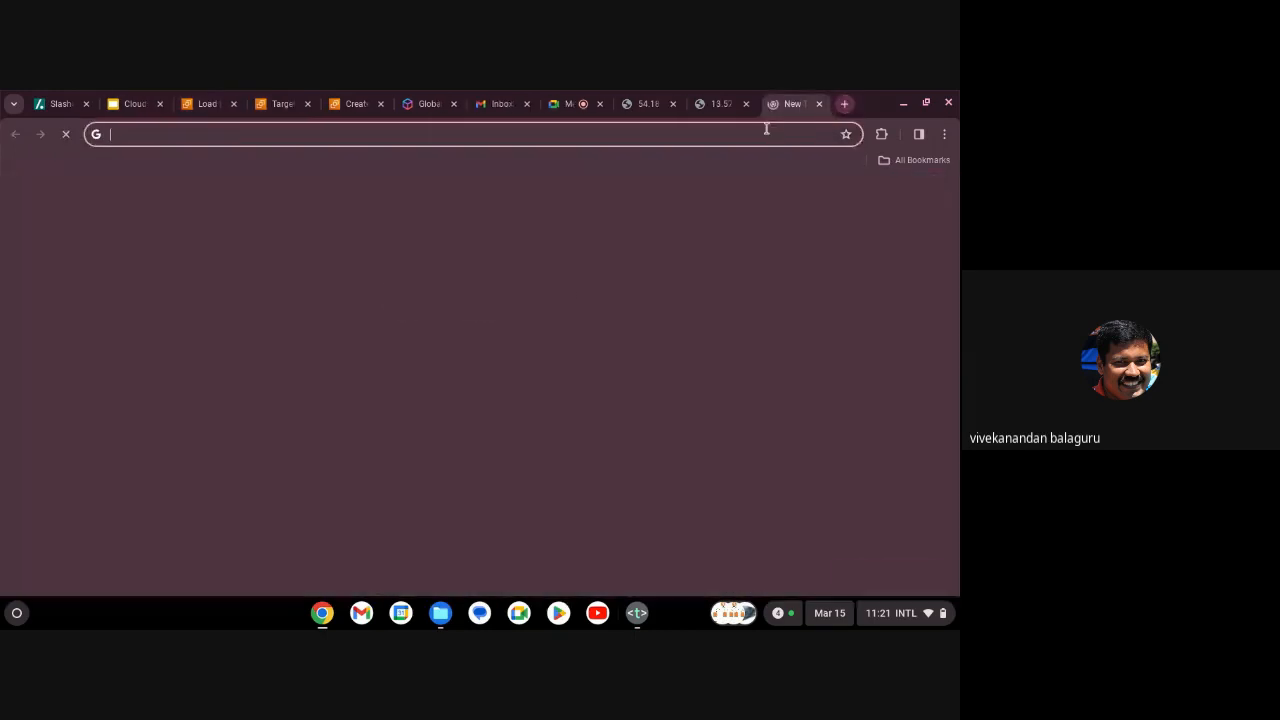
{"action": "left_click", "coordinate": [760, 133]}
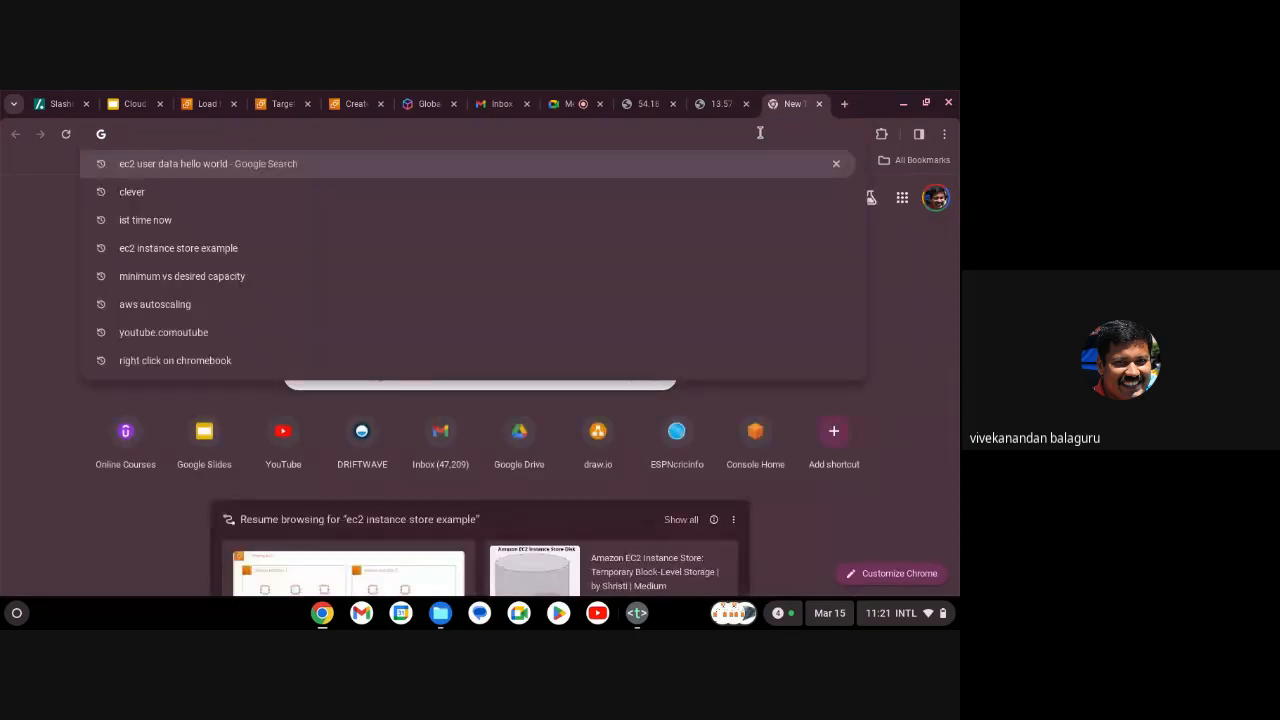
{"action": "type", "text": "http://"}
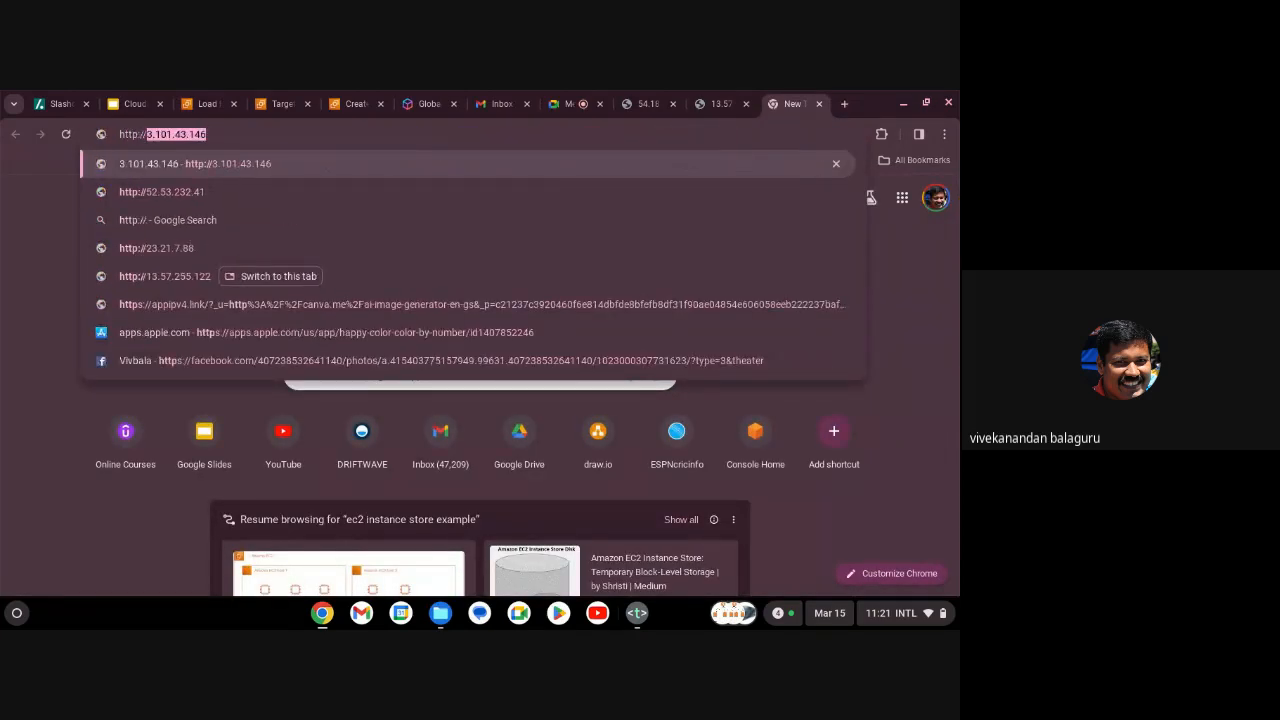
{"action": "key", "text": "ctrl+v"}
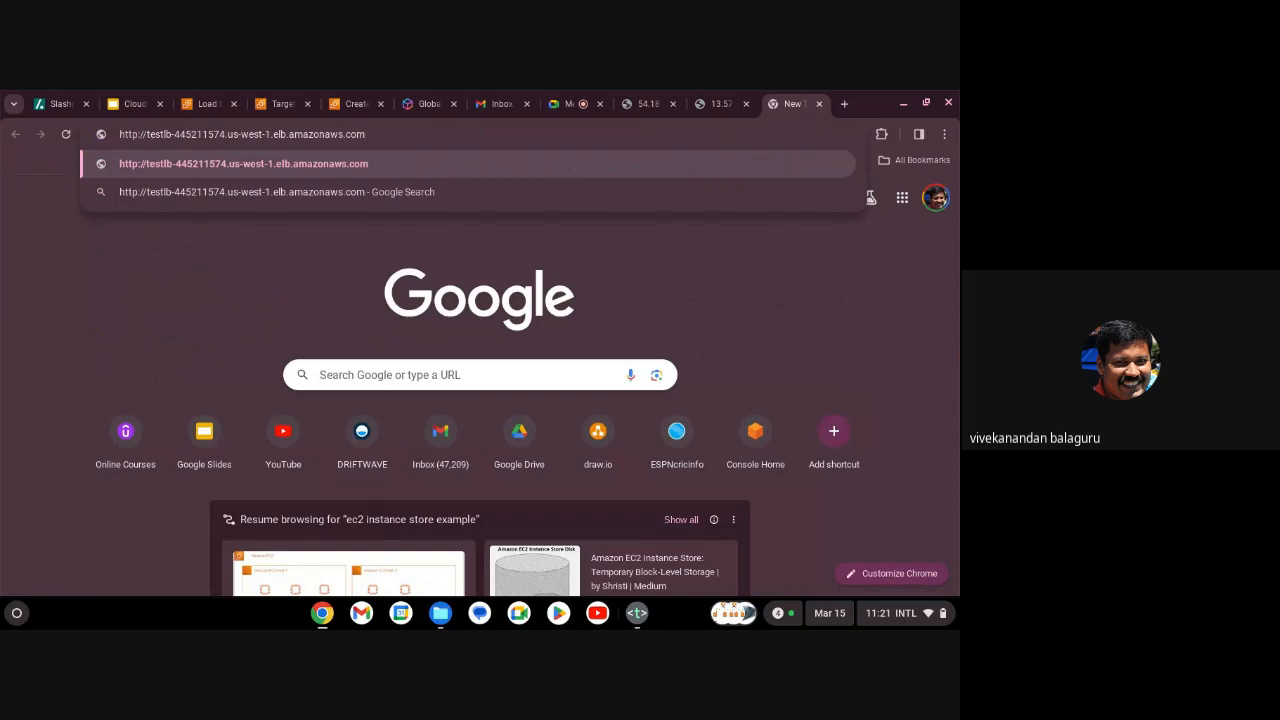
{"action": "key", "text": "Return"}
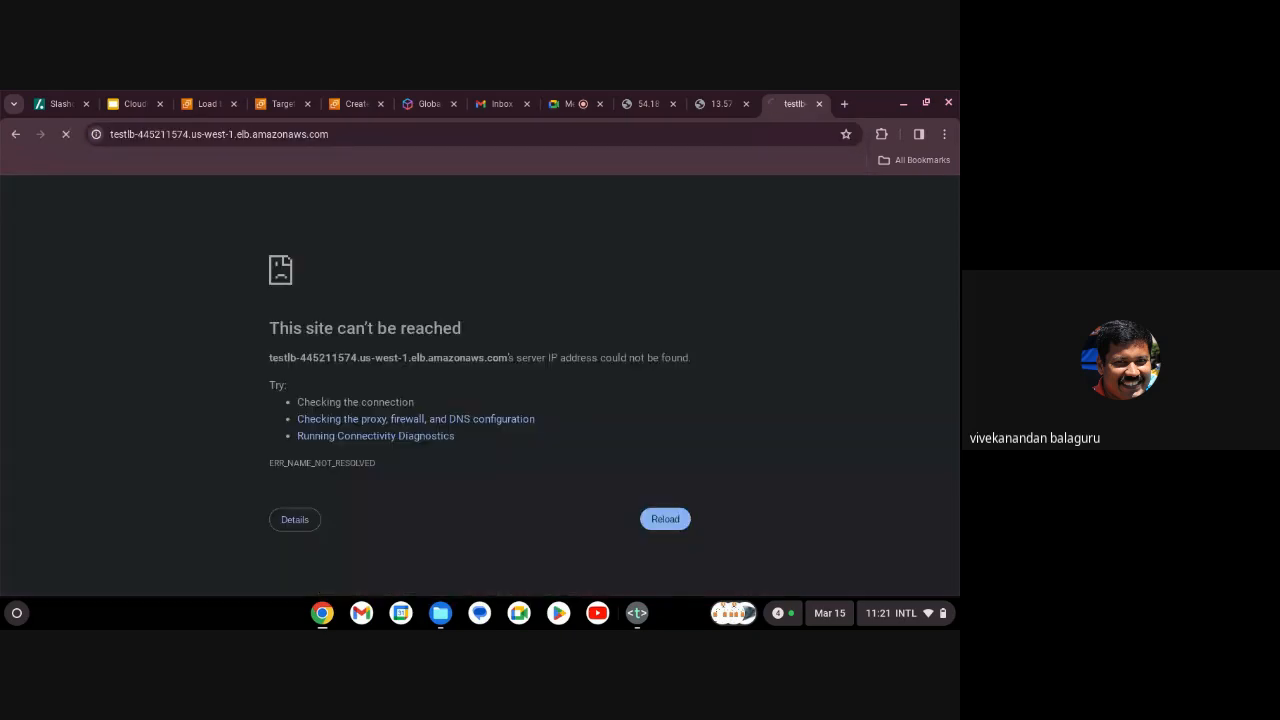
Refresh the load balancer list, then reload the testlb address, which still can't be reached.
{"action": "left_click", "coordinate": [208, 104]}
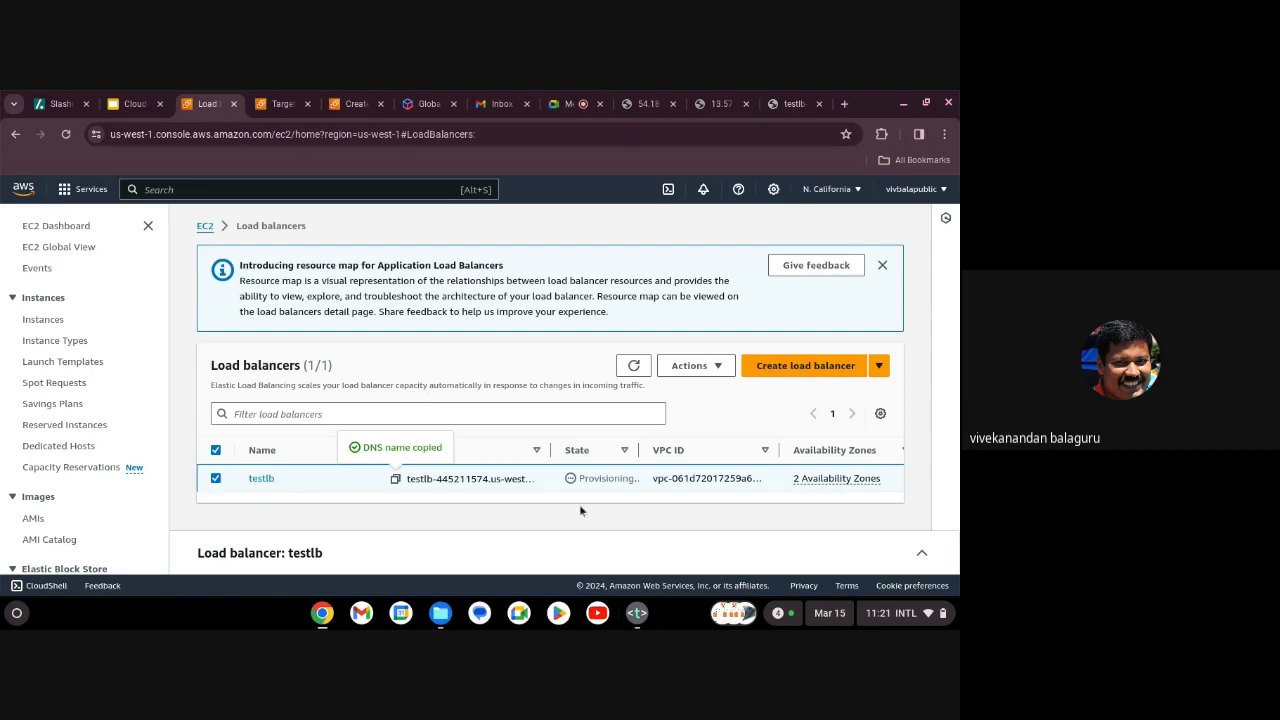
{"action": "left_click", "coordinate": [634, 367]}
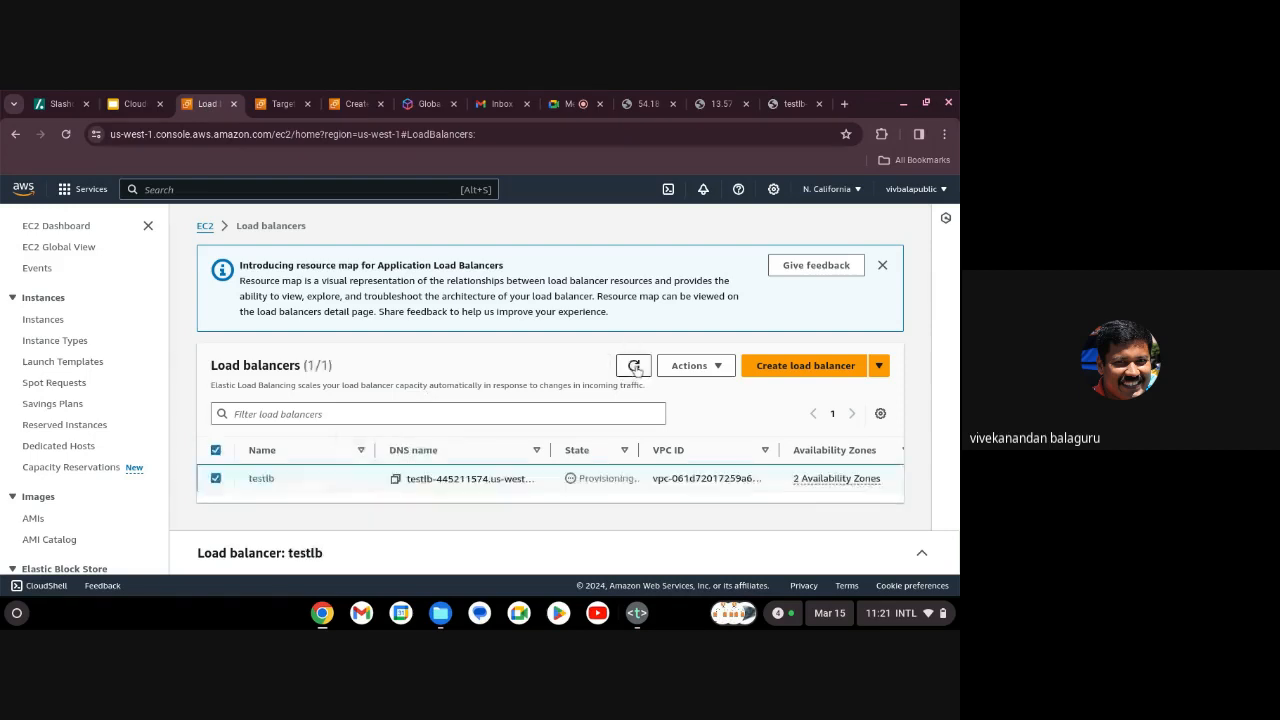
{"action": "left_click", "coordinate": [792, 104]}
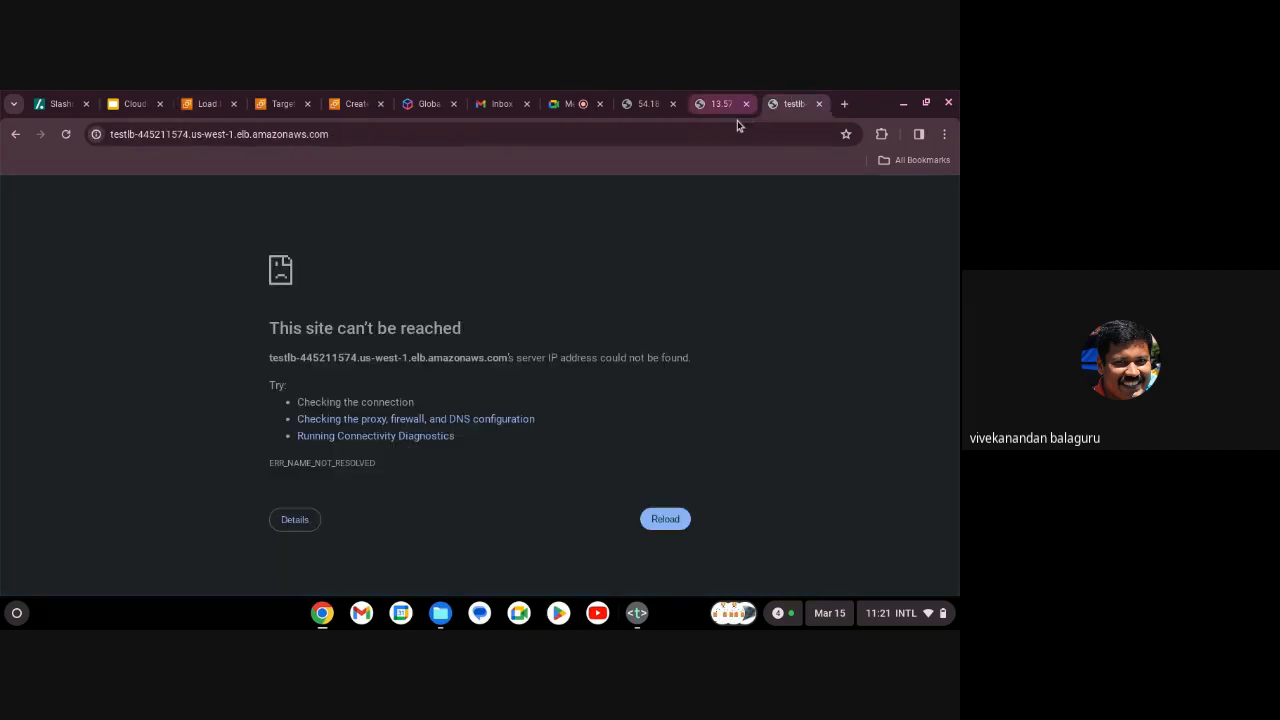
{"action": "left_click", "coordinate": [730, 130]}
{"action": "key", "text": "Return"}
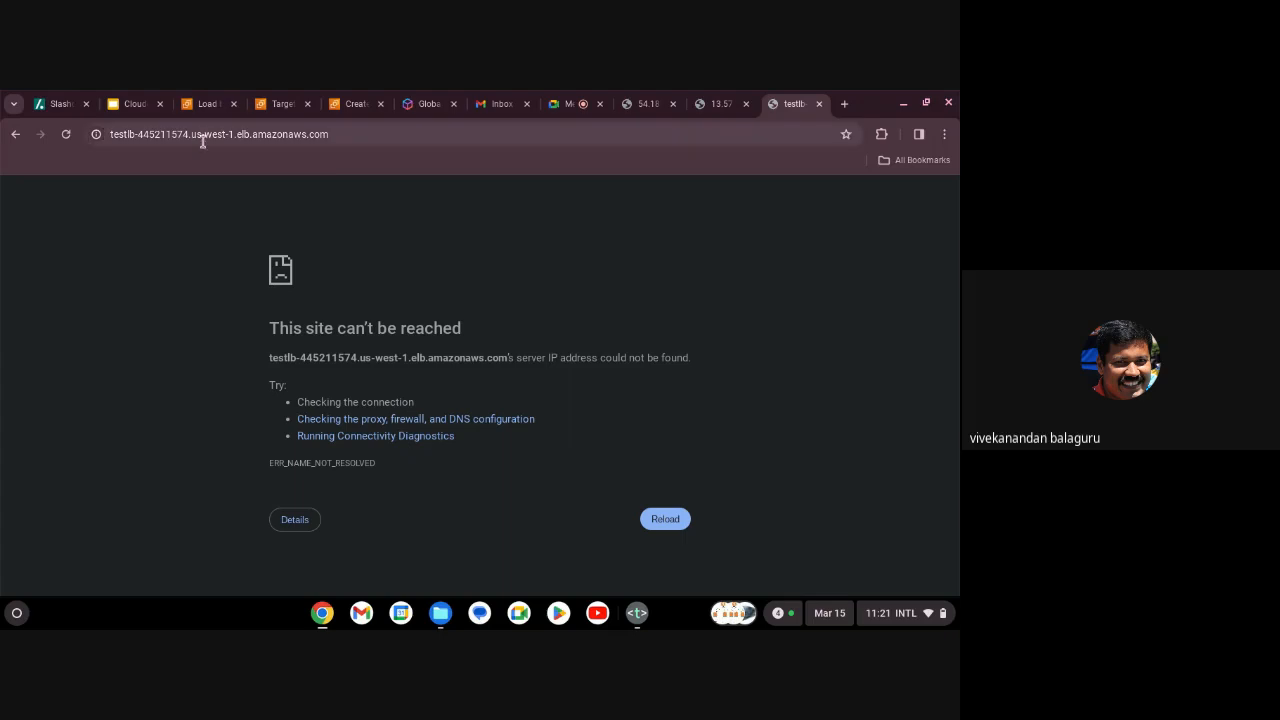
{"action": "left_click", "coordinate": [204, 106]}
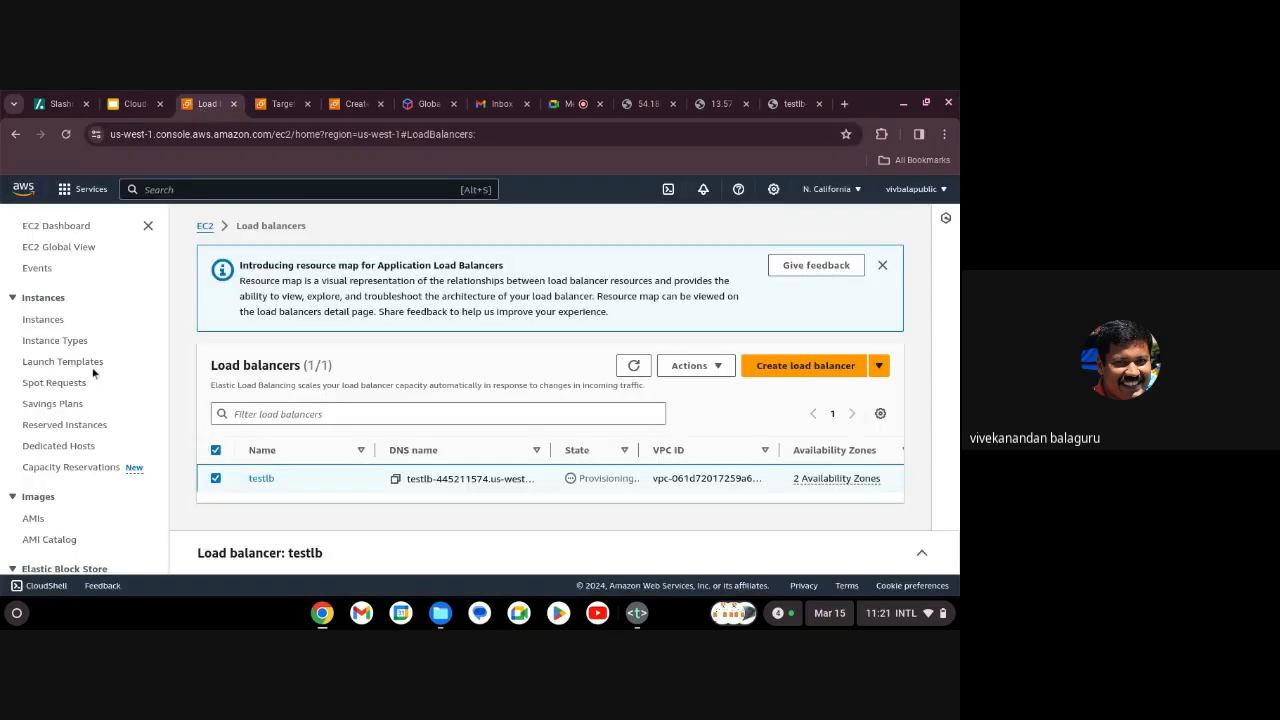
Open target group testtg and refresh its registered targets elbdemo1 and elbdemo2, both in Initial health.
{"action": "left_click", "coordinate": [48, 322]}
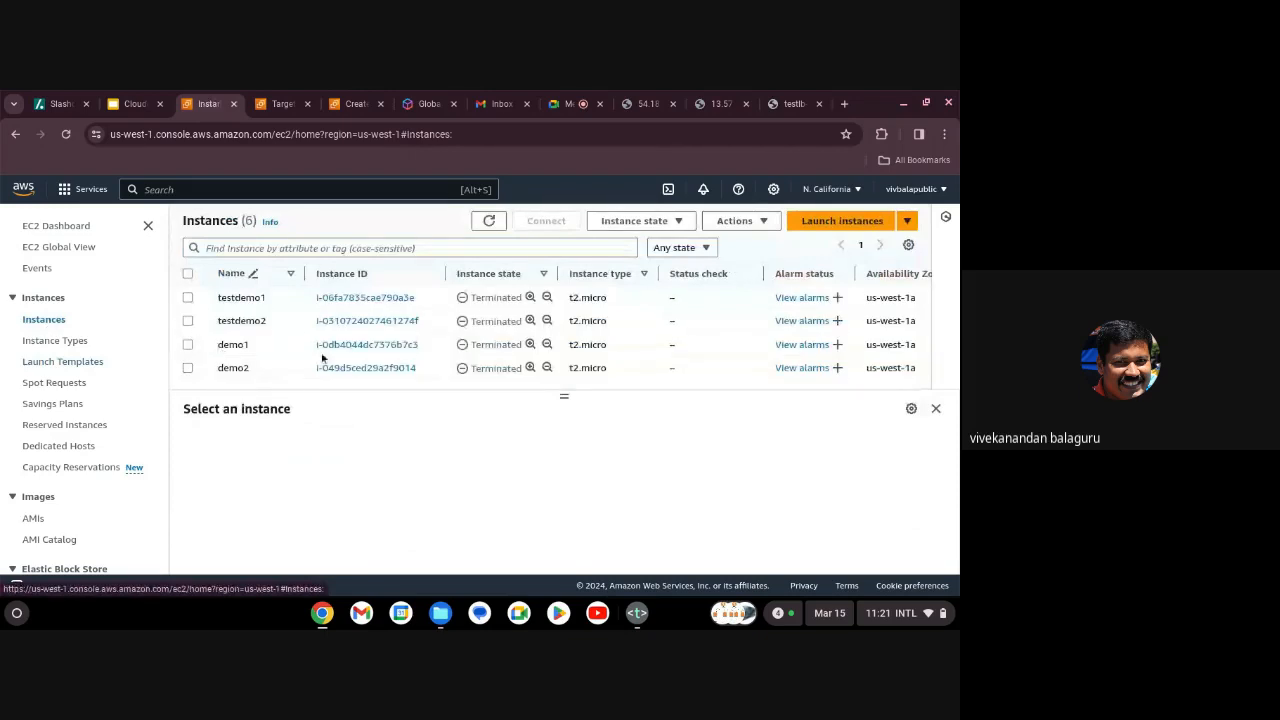
{"action": "scroll", "coordinate": [324, 355], "scroll_direction": "down", "scroll_amount": 3}
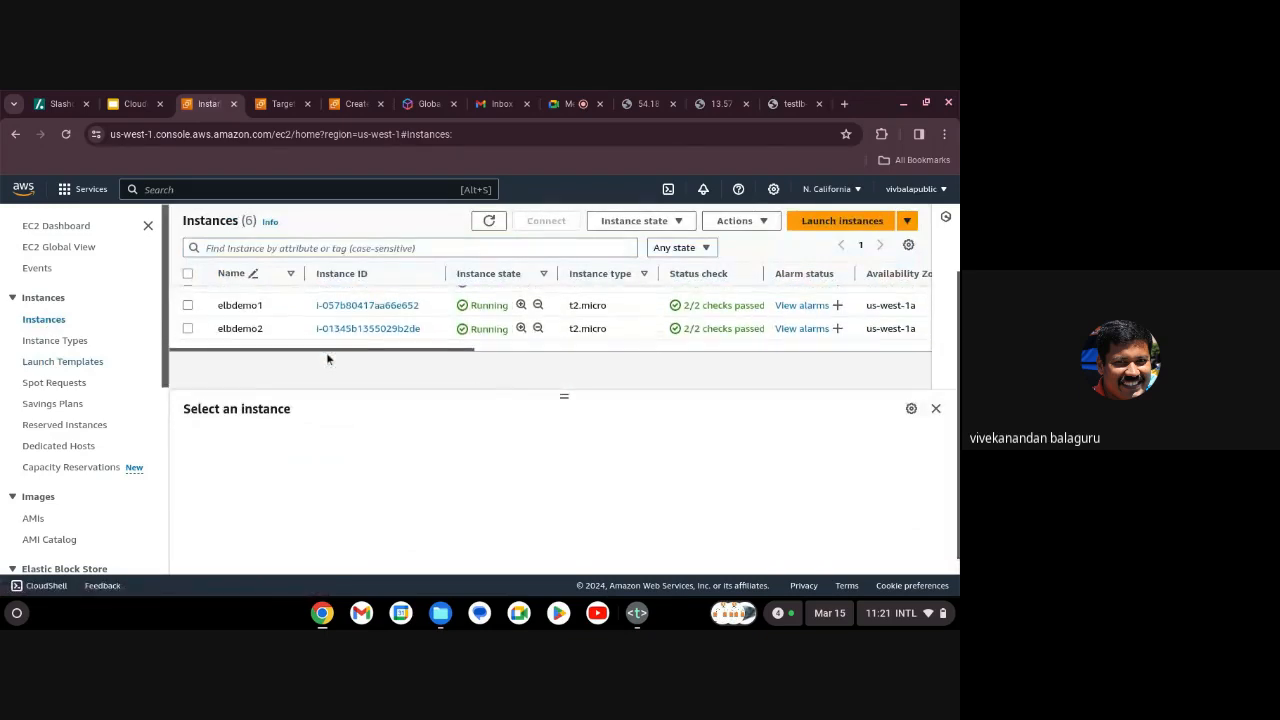
{"action": "scroll", "coordinate": [107, 381], "scroll_direction": "down", "scroll_amount": 5}
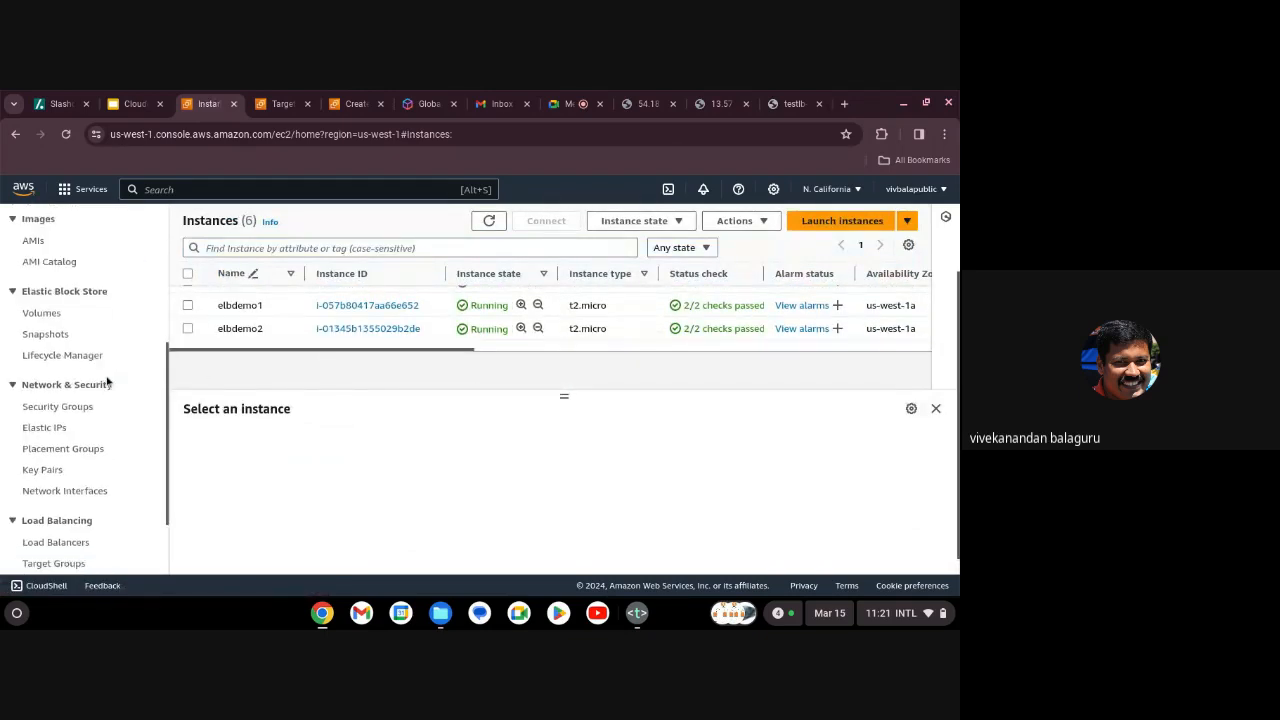
{"action": "scroll", "coordinate": [107, 405], "scroll_direction": "down", "scroll_amount": 2}
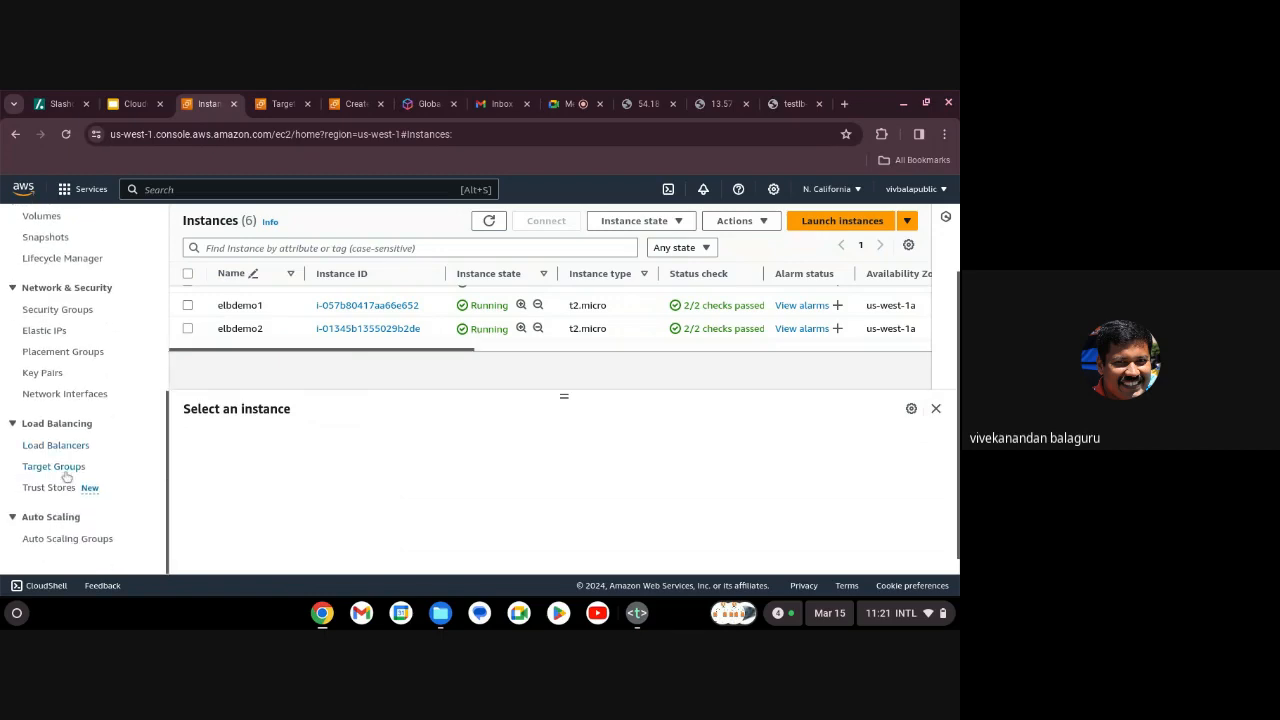
{"action": "left_click", "coordinate": [60, 468]}
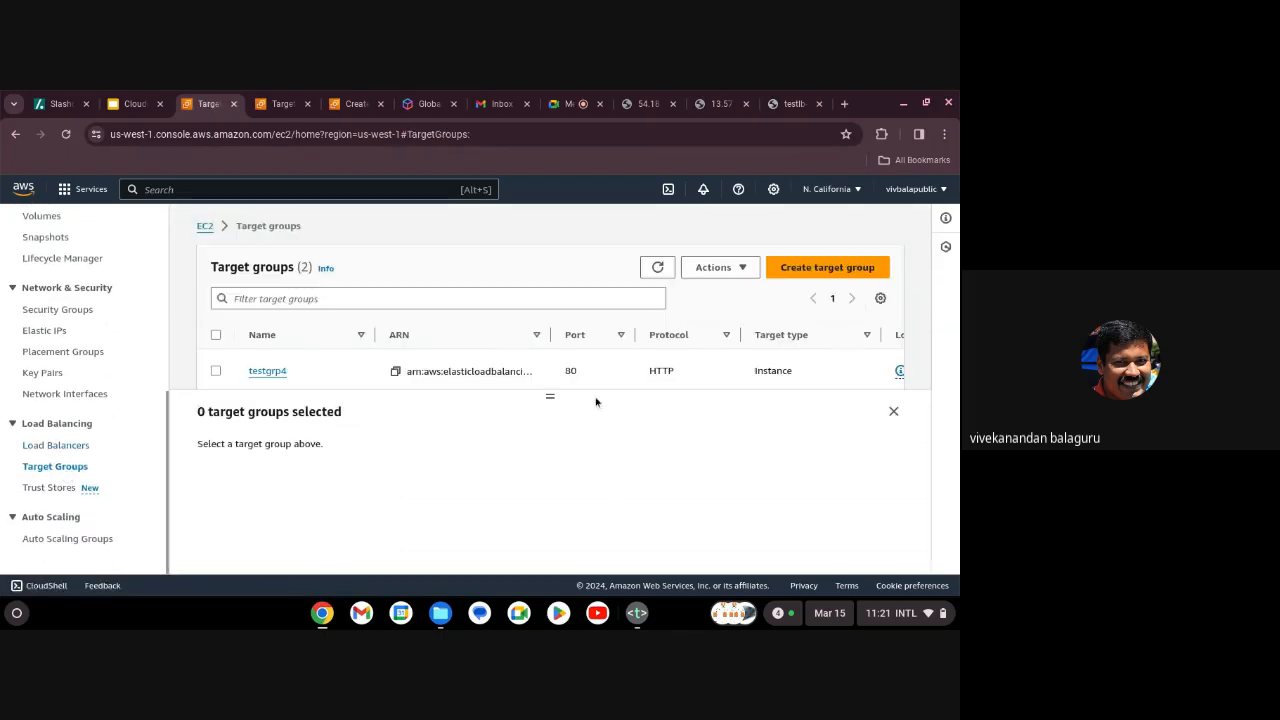
{"action": "scroll", "coordinate": [594, 388], "scroll_direction": "down", "scroll_amount": 2}
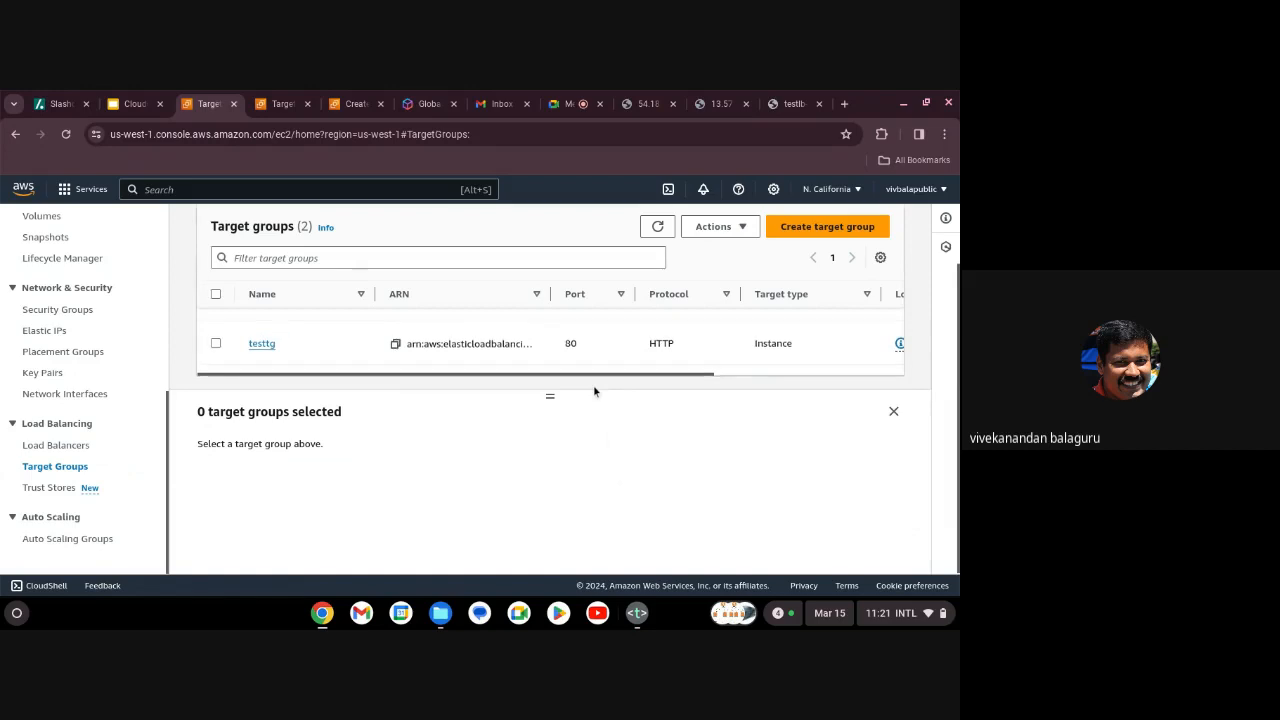
{"action": "scroll", "coordinate": [594, 391], "scroll_direction": "up", "scroll_amount": 2}
{"action": "scroll", "coordinate": [460, 380], "scroll_direction": "down", "scroll_amount": 2}
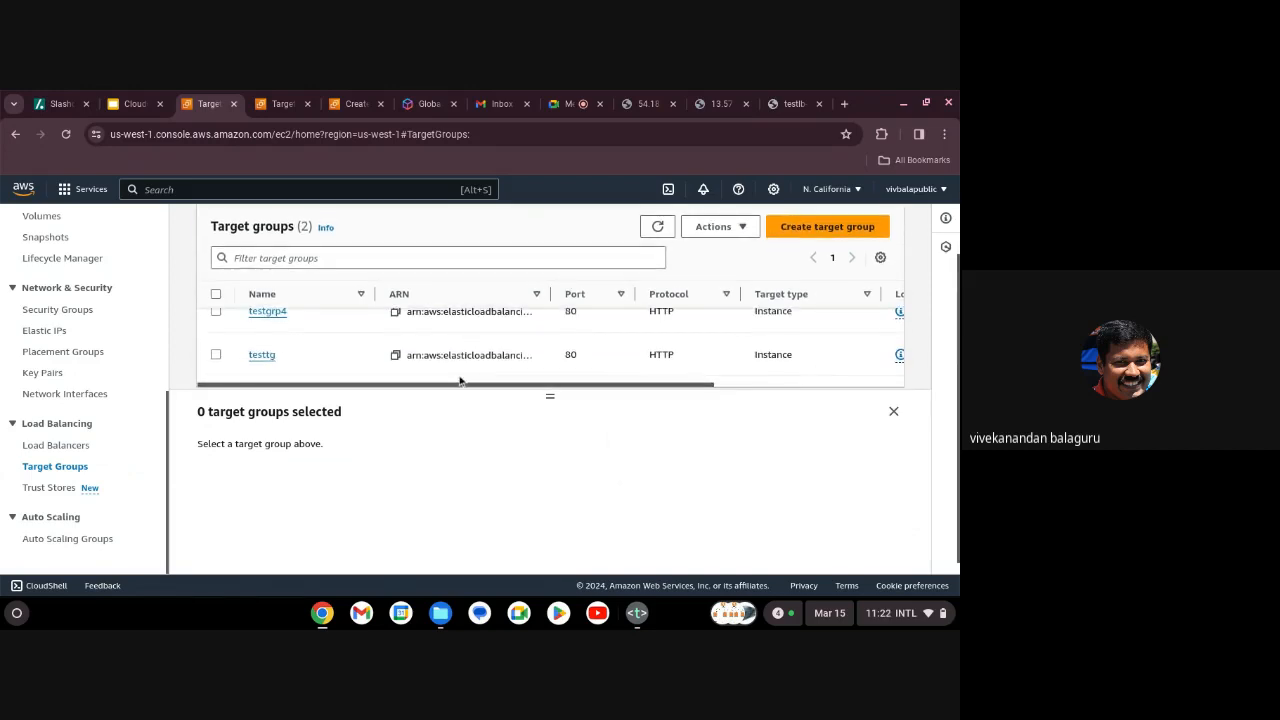
{"action": "left_click", "coordinate": [258, 355]}
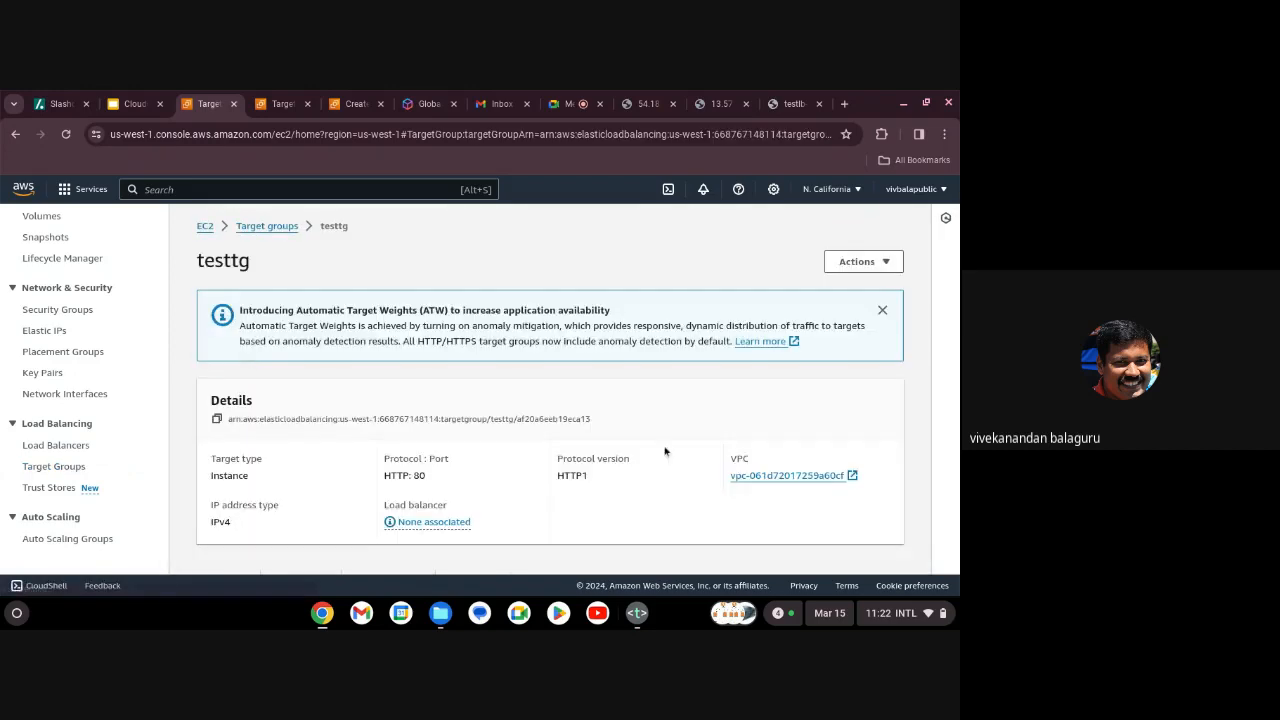
{"action": "scroll", "coordinate": [665, 450], "scroll_direction": "down", "scroll_amount": 5}
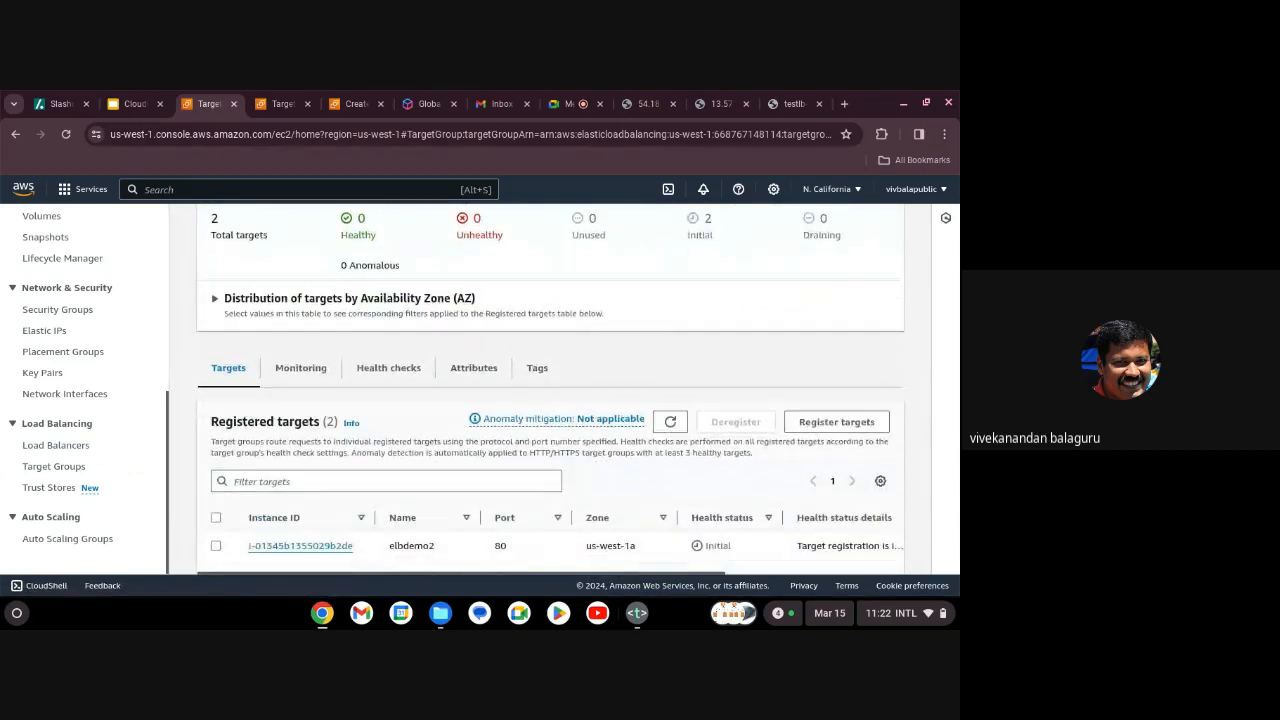
{"action": "scroll", "coordinate": [646, 460], "scroll_direction": "down", "scroll_amount": 1}
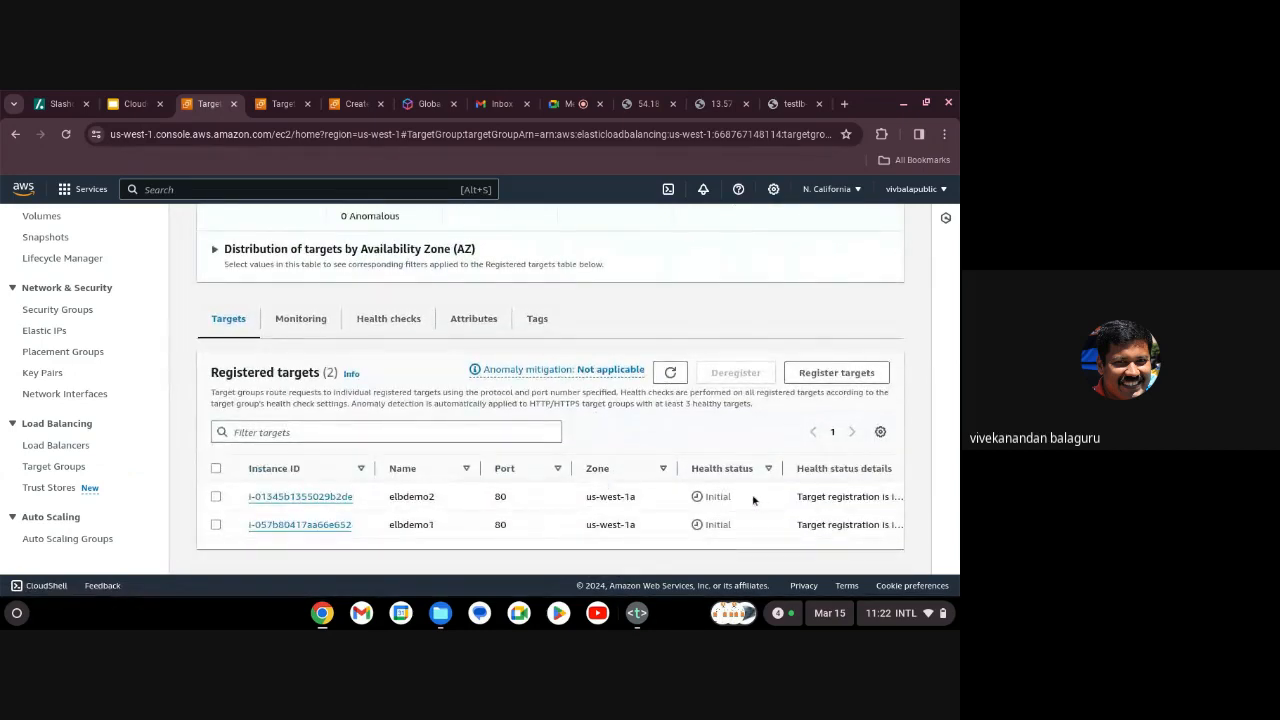
{"action": "left_click", "coordinate": [670, 372]}
Check testtg's health counts show both targets initialising, then return to the unreachable testlb tab.
{"action": "left_click", "coordinate": [87, 444]}
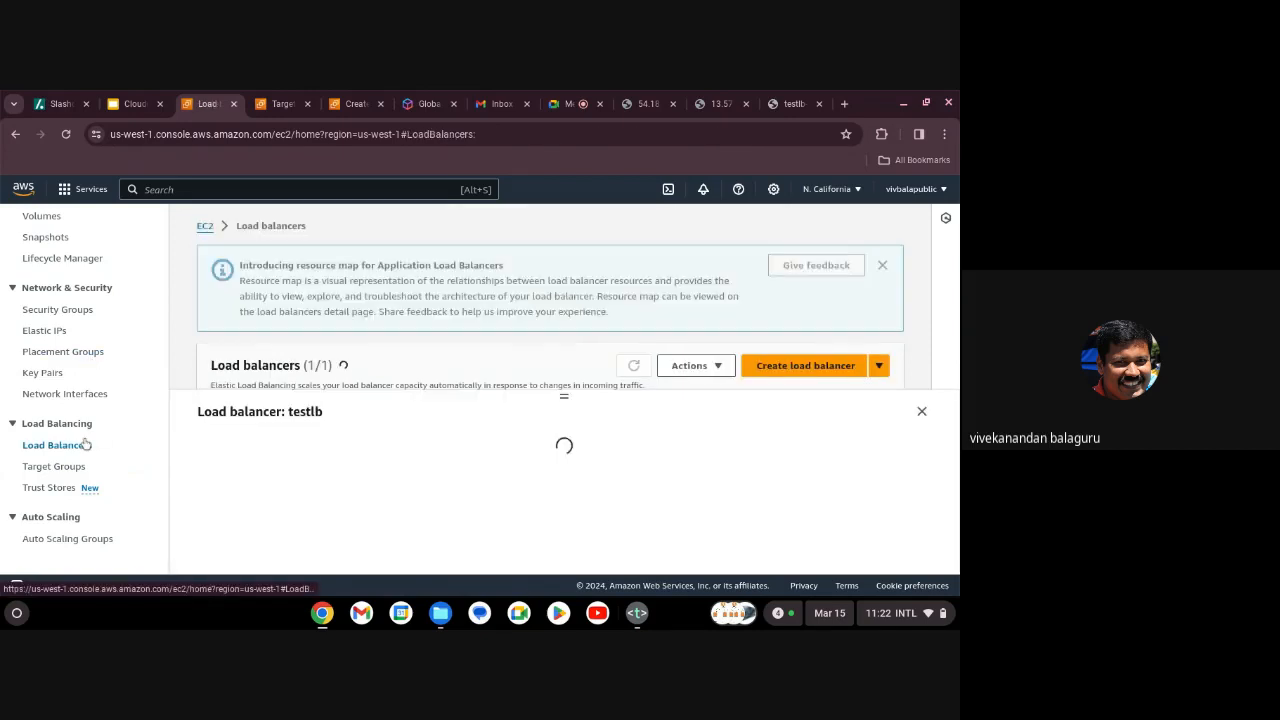
{"action": "scroll", "coordinate": [384, 485], "scroll_direction": "down", "scroll_amount": 3}
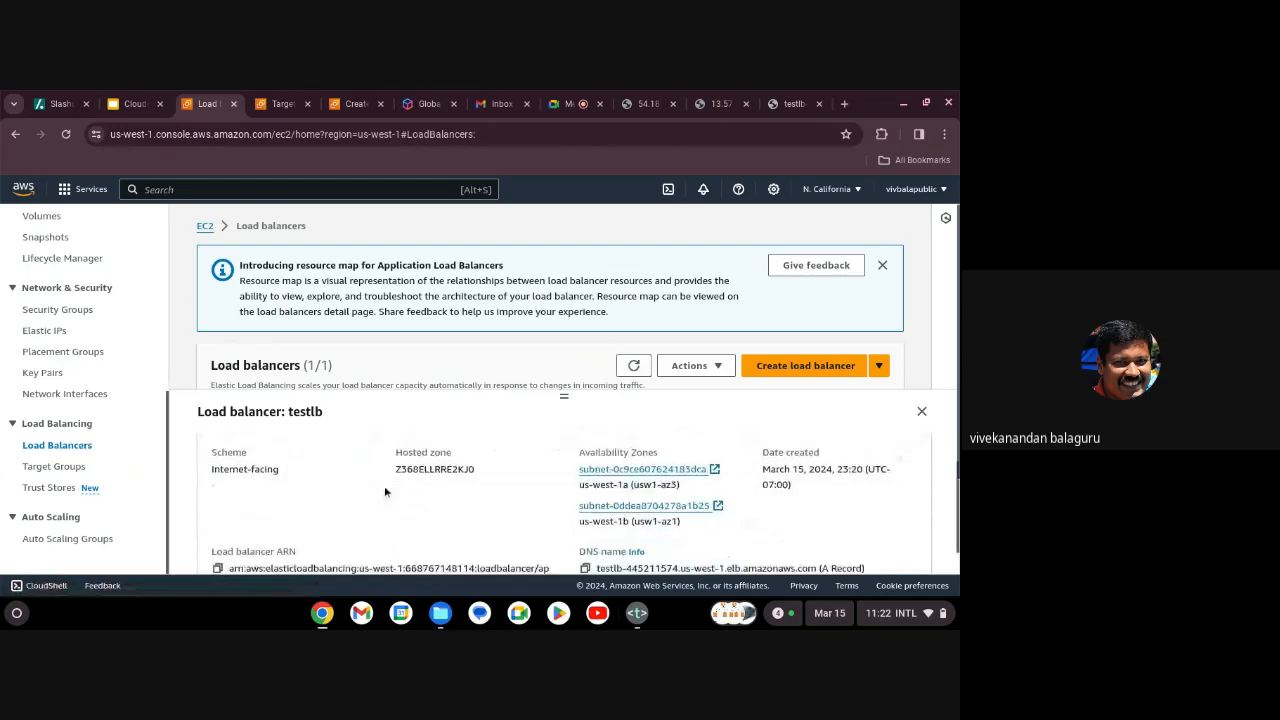
{"action": "scroll", "coordinate": [384, 485], "scroll_direction": "up", "scroll_amount": 2}
{"action": "scroll", "coordinate": [384, 491], "scroll_direction": "up", "scroll_amount": 1}
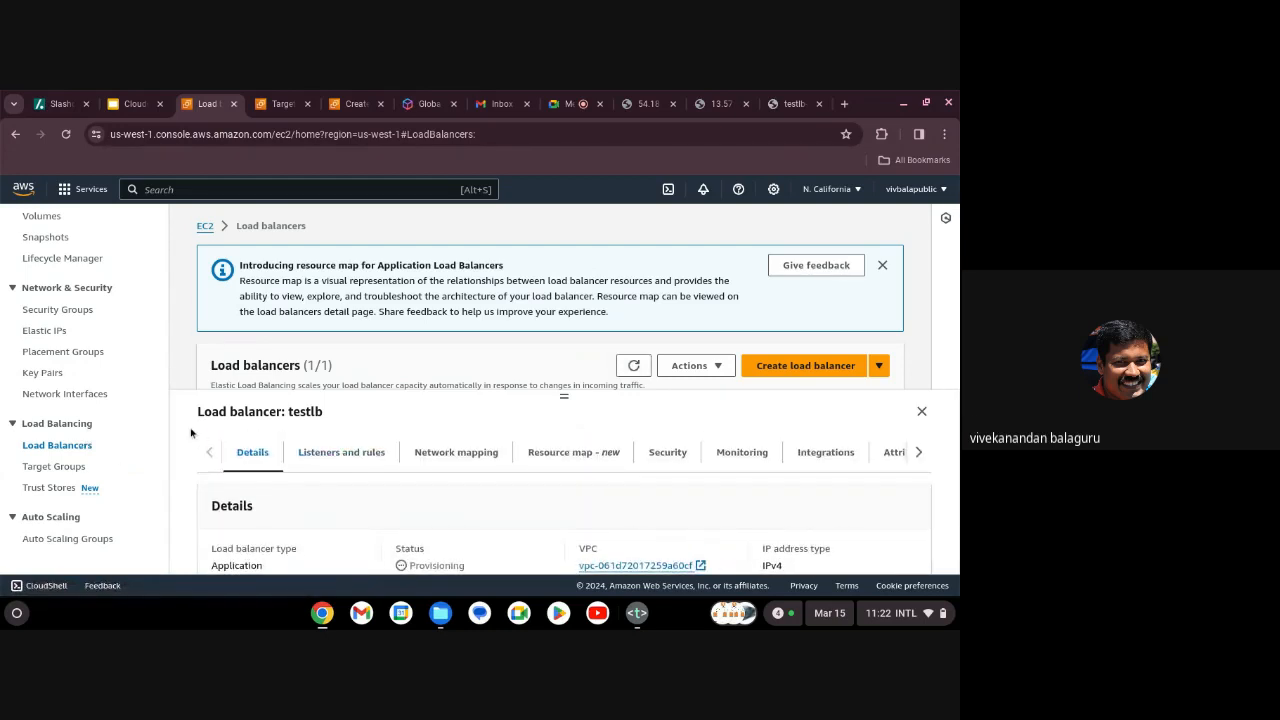
{"action": "left_click", "coordinate": [72, 473]}
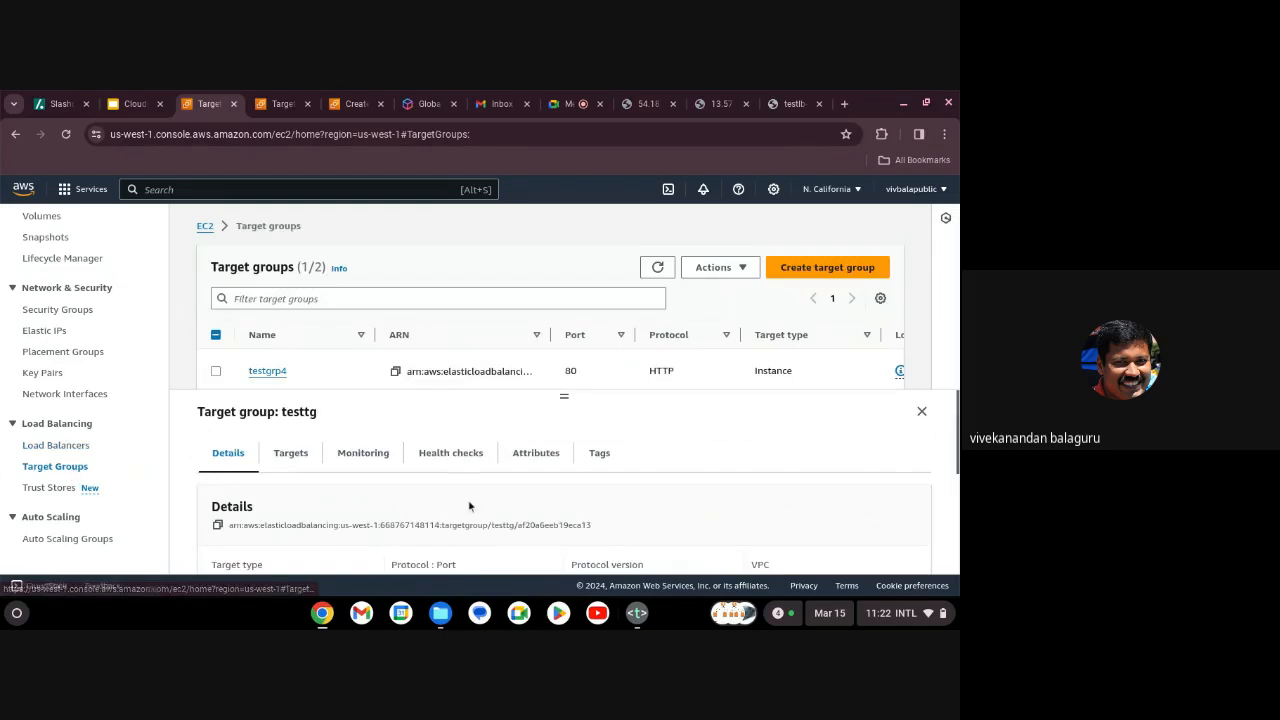
{"action": "scroll", "coordinate": [469, 506], "scroll_direction": "down", "scroll_amount": 2}
{"action": "scroll", "coordinate": [469, 506], "scroll_direction": "down", "scroll_amount": 3}
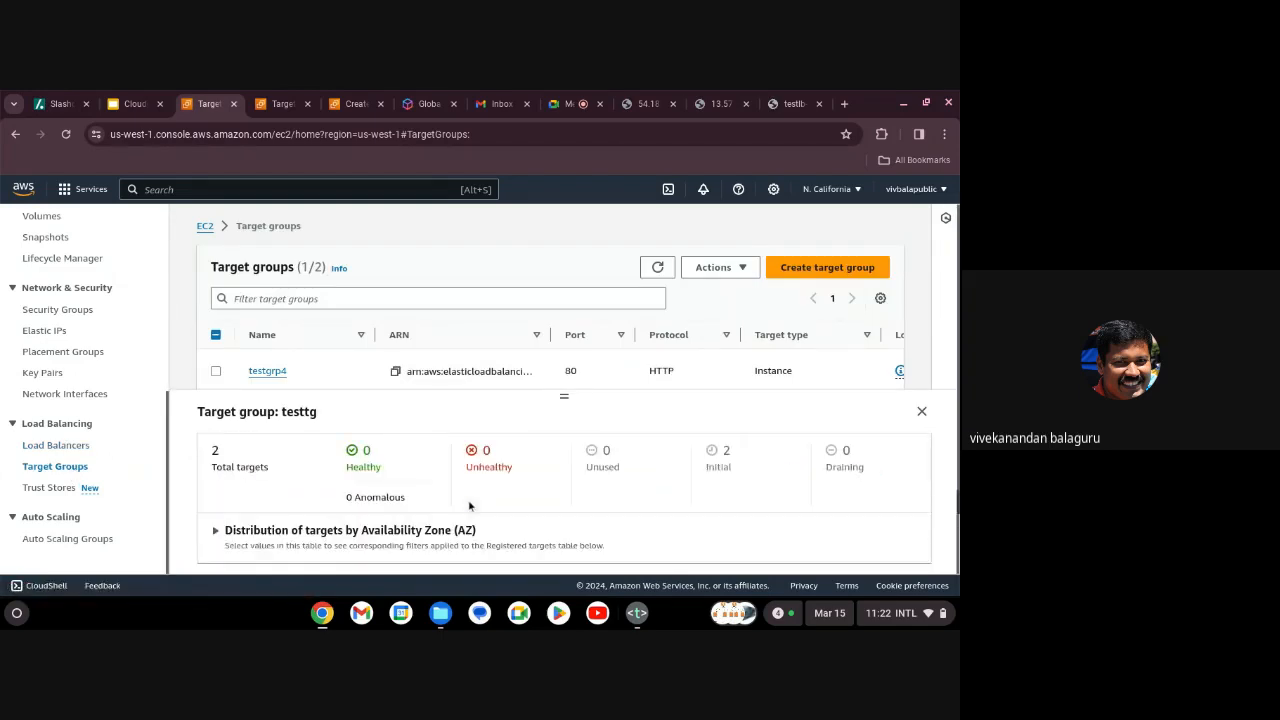
{"action": "scroll", "coordinate": [564, 500], "scroll_direction": "up", "scroll_amount": 4}
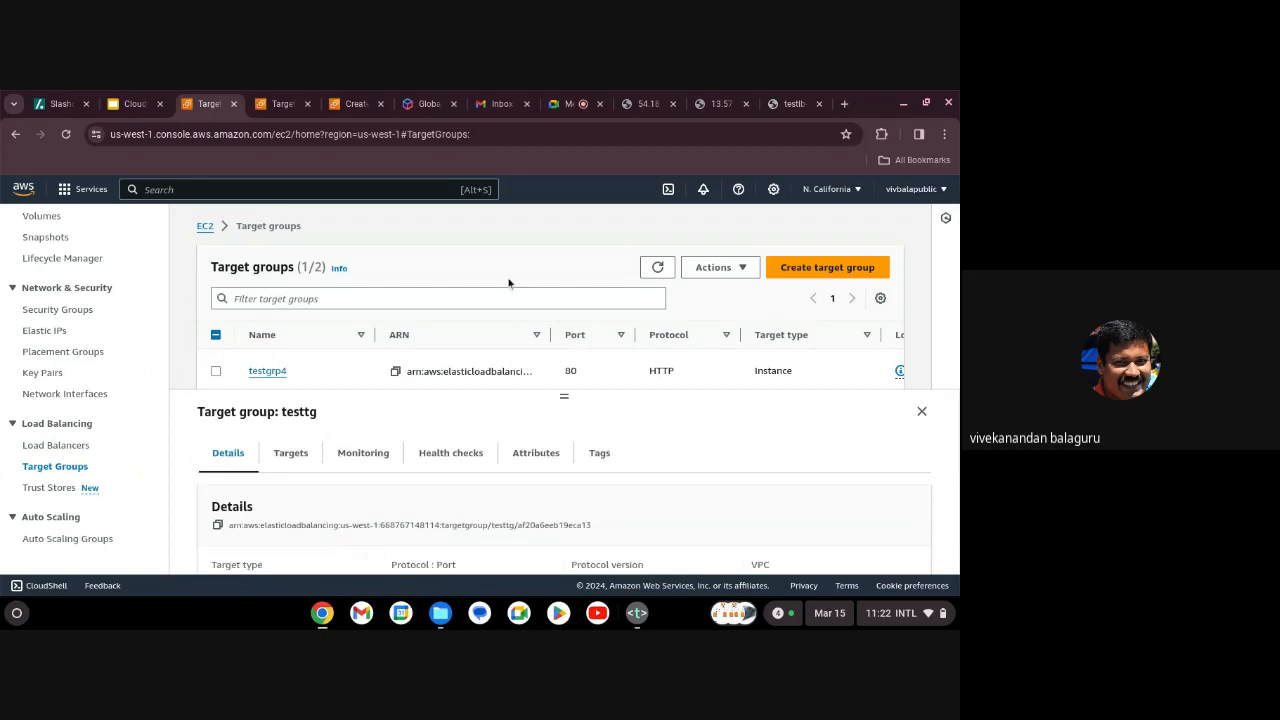
{"action": "left_click", "coordinate": [785, 104]}
Reload the testlb address, which still fails to resolve, and go back to Target groups.
{"action": "left_click", "coordinate": [654, 134]}
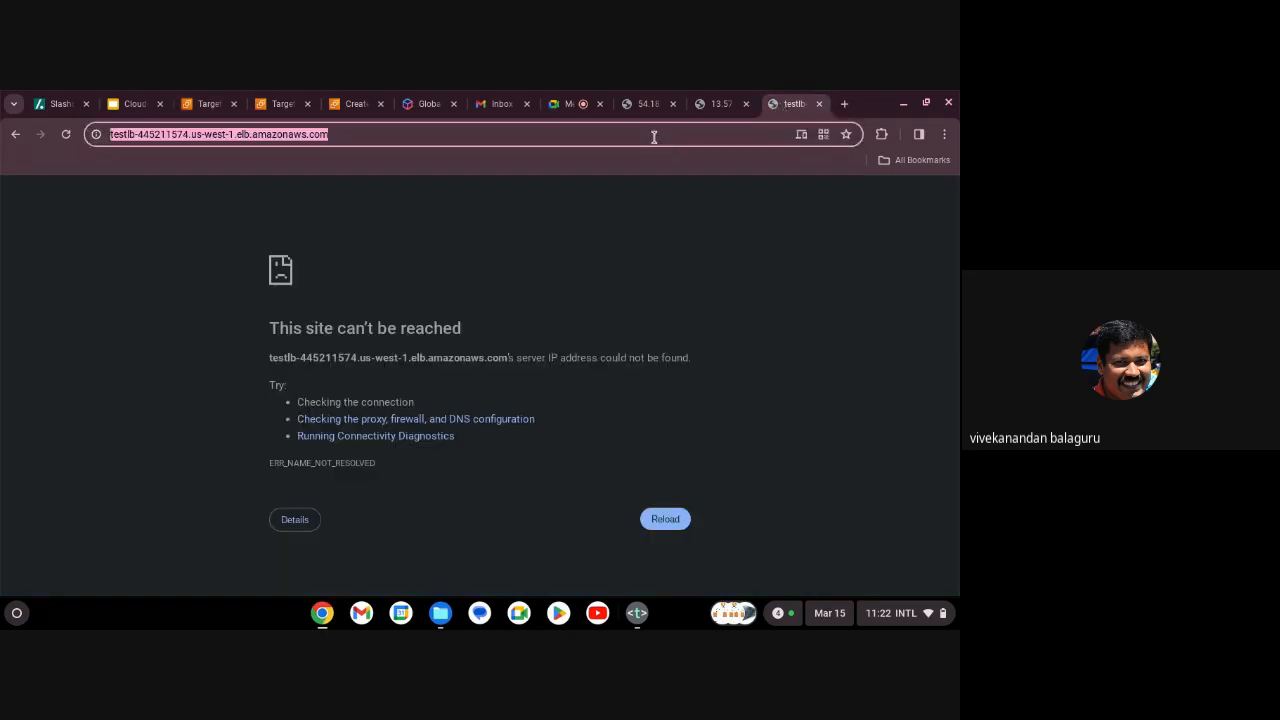
{"action": "key", "text": "Return"}
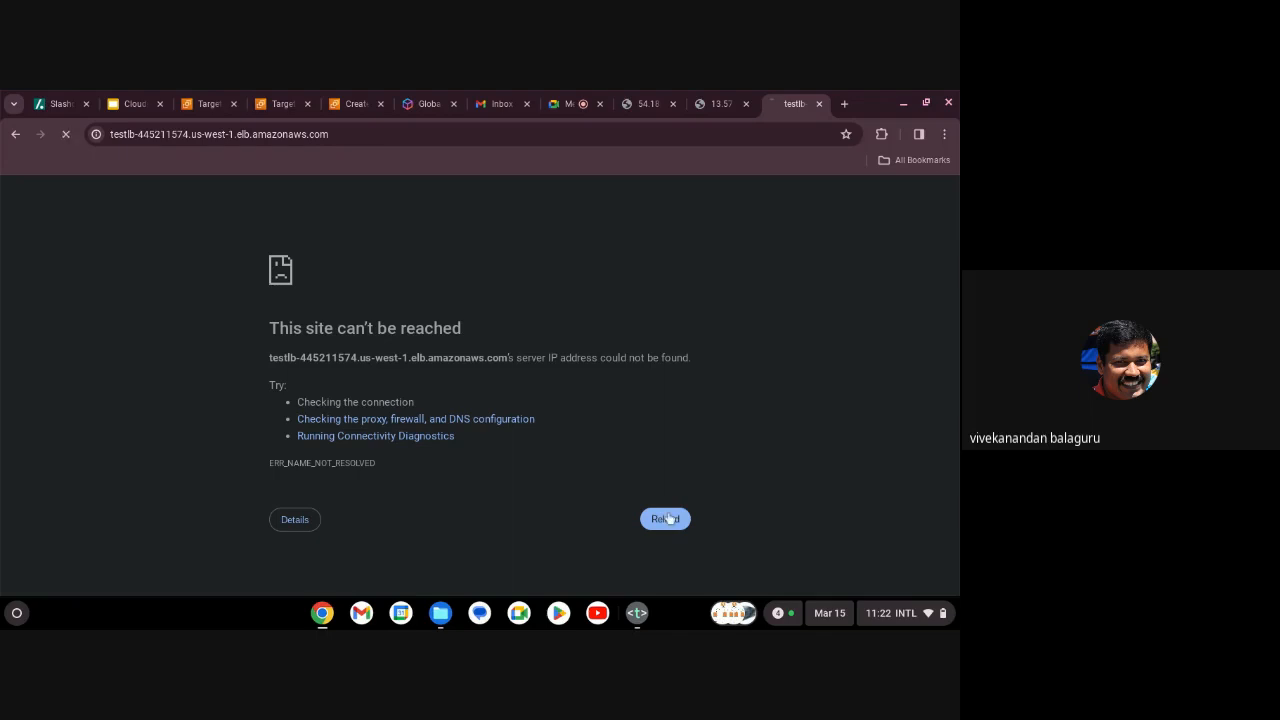
{"action": "left_click", "coordinate": [209, 106]}
Inspect target group testgrp4 to confirm it has no registered targets.
{"action": "left_click", "coordinate": [279, 376]}
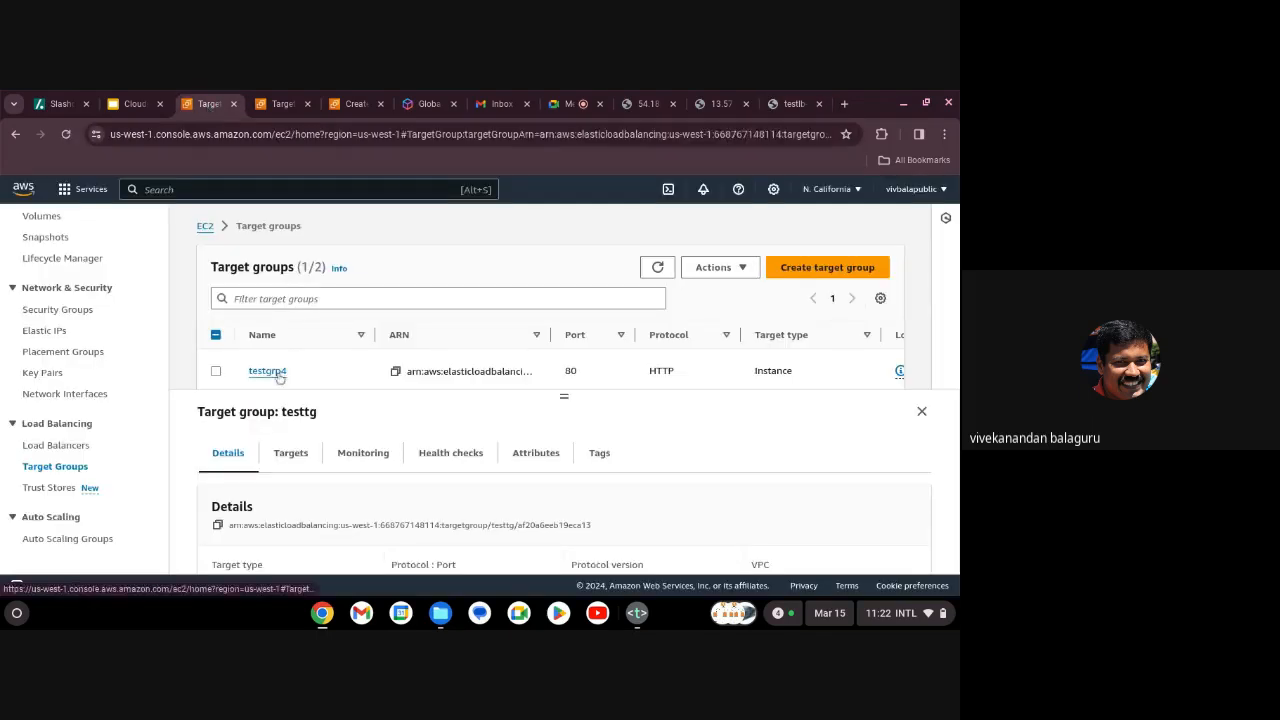
{"action": "scroll", "coordinate": [563, 463], "scroll_direction": "down", "scroll_amount": 1}
{"action": "scroll", "coordinate": [561, 463], "scroll_direction": "down", "scroll_amount": 4}
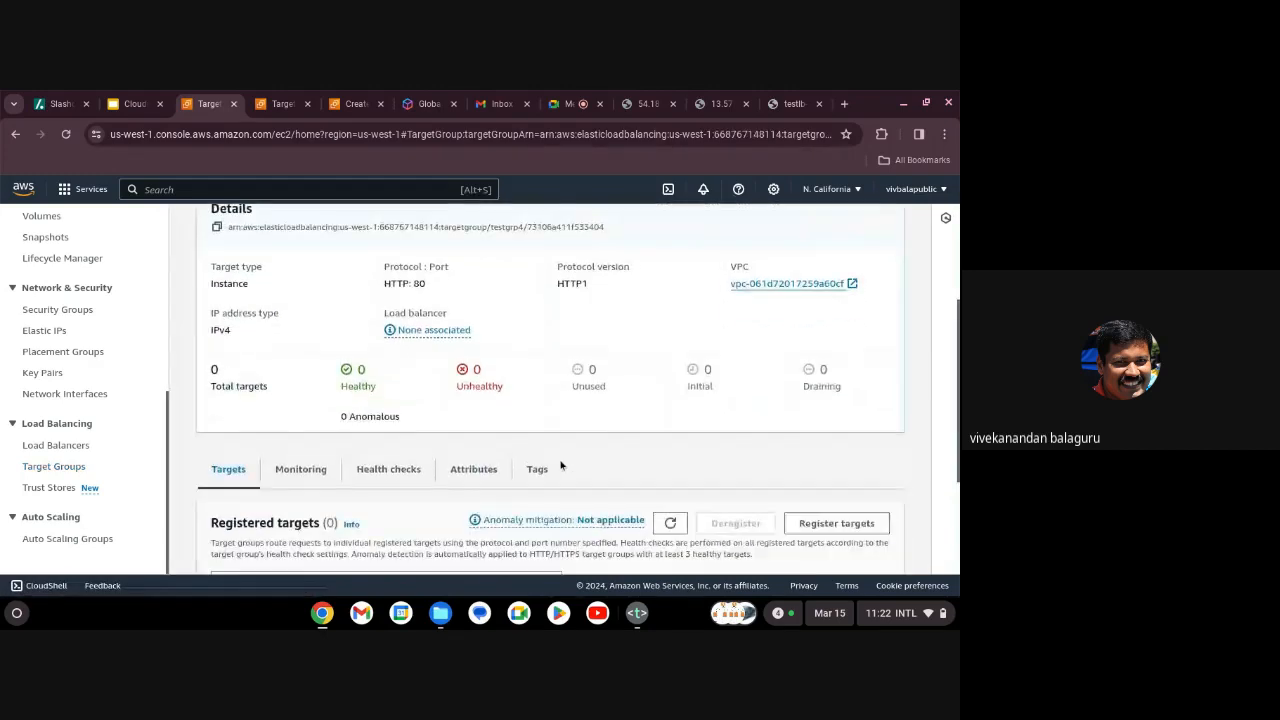
{"action": "scroll", "coordinate": [561, 463], "scroll_direction": "down", "scroll_amount": 1}
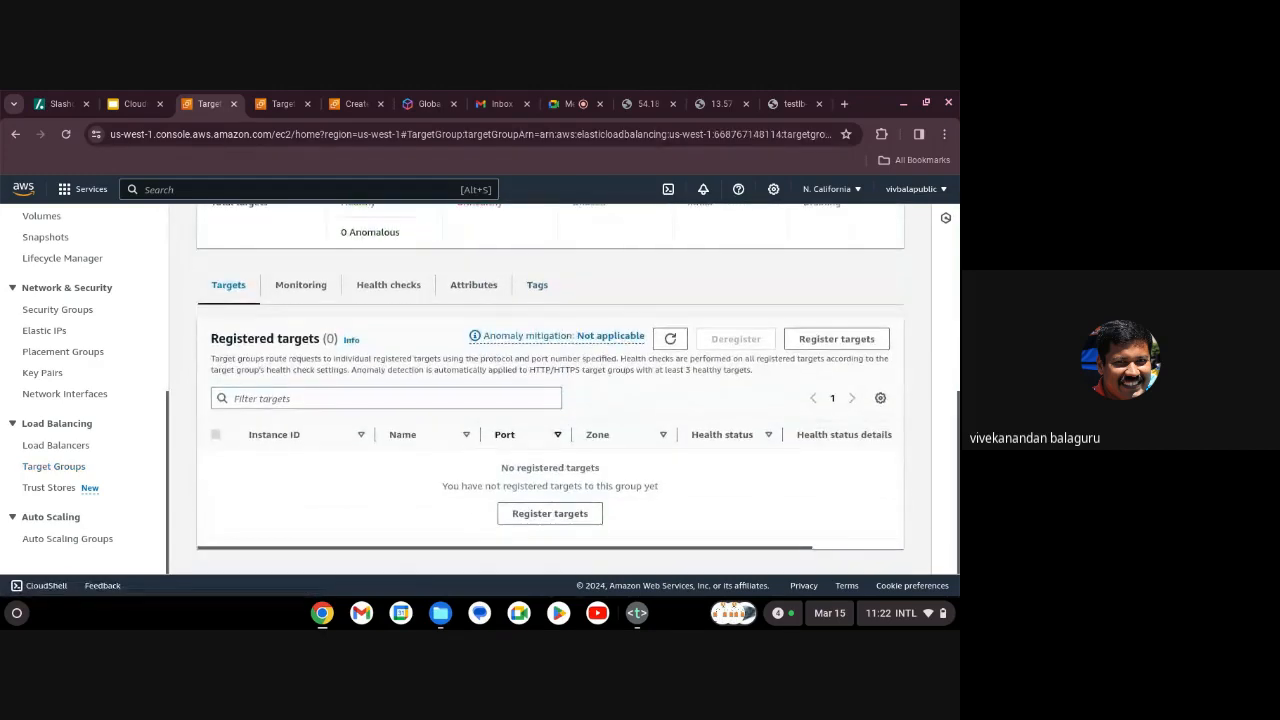
{"action": "scroll", "coordinate": [550, 390], "scroll_direction": "up", "scroll_amount": 3}
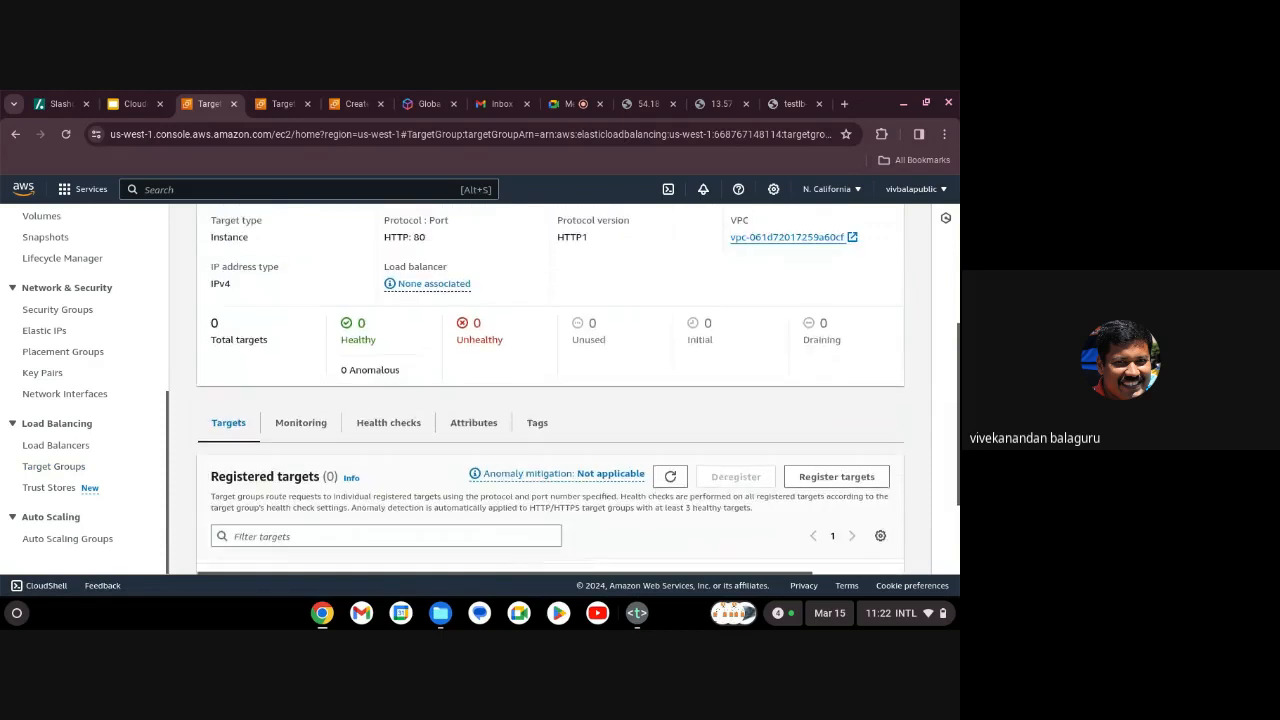
{"action": "scroll", "coordinate": [550, 390], "scroll_direction": "up", "scroll_amount": 3}
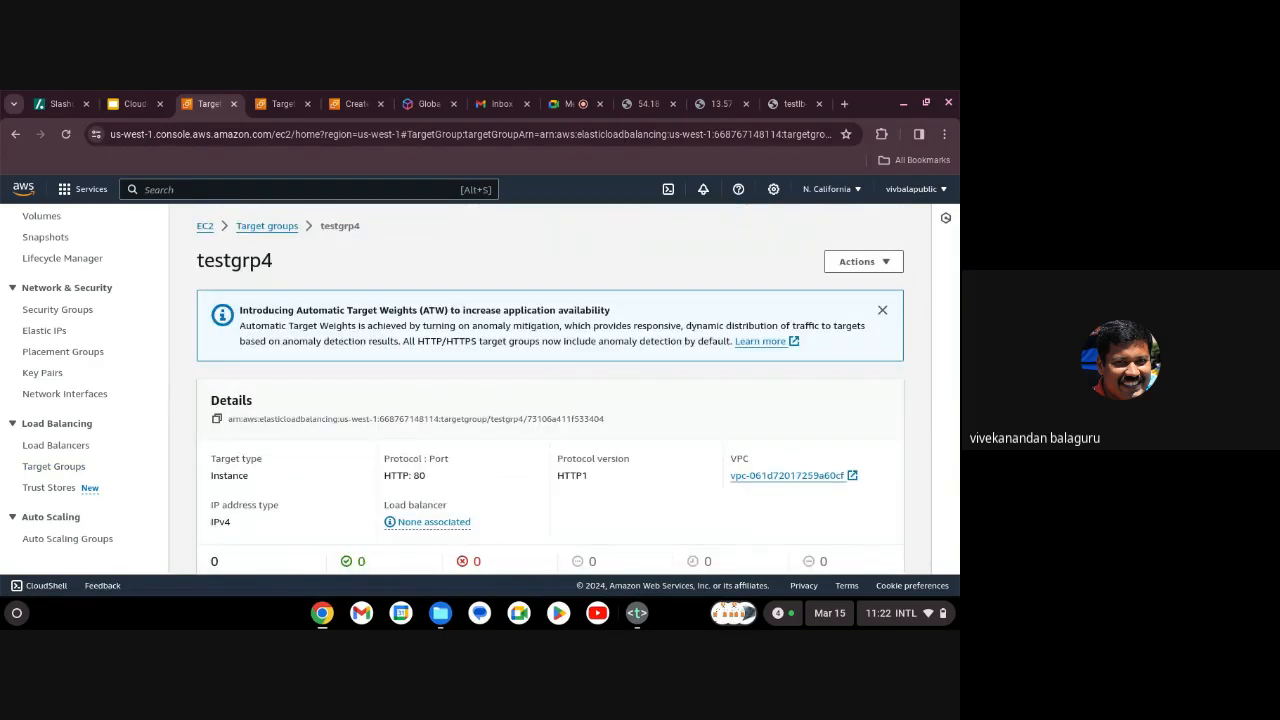
{"action": "left_click", "coordinate": [254, 225]}
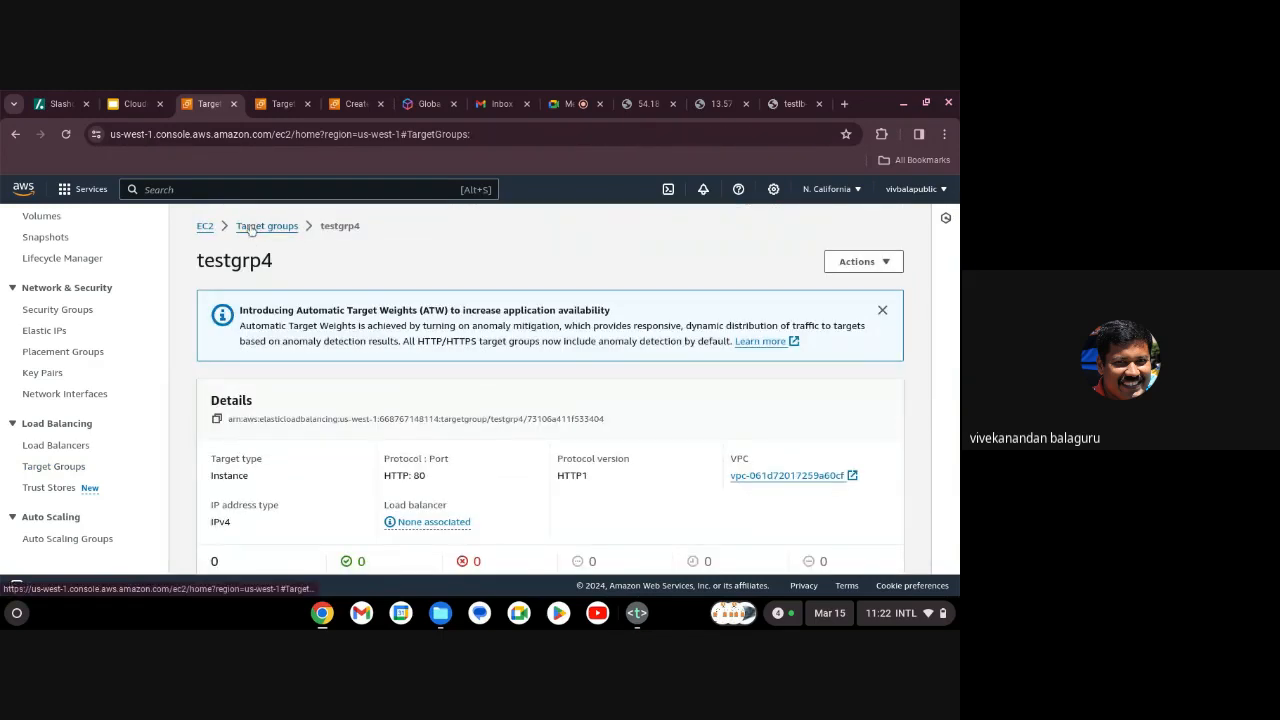
Select testtg and refresh its Initial targets, showing elbdemo1 and elbdemo2 on port 80.
{"action": "scroll", "coordinate": [320, 378], "scroll_direction": "down", "scroll_amount": 1}
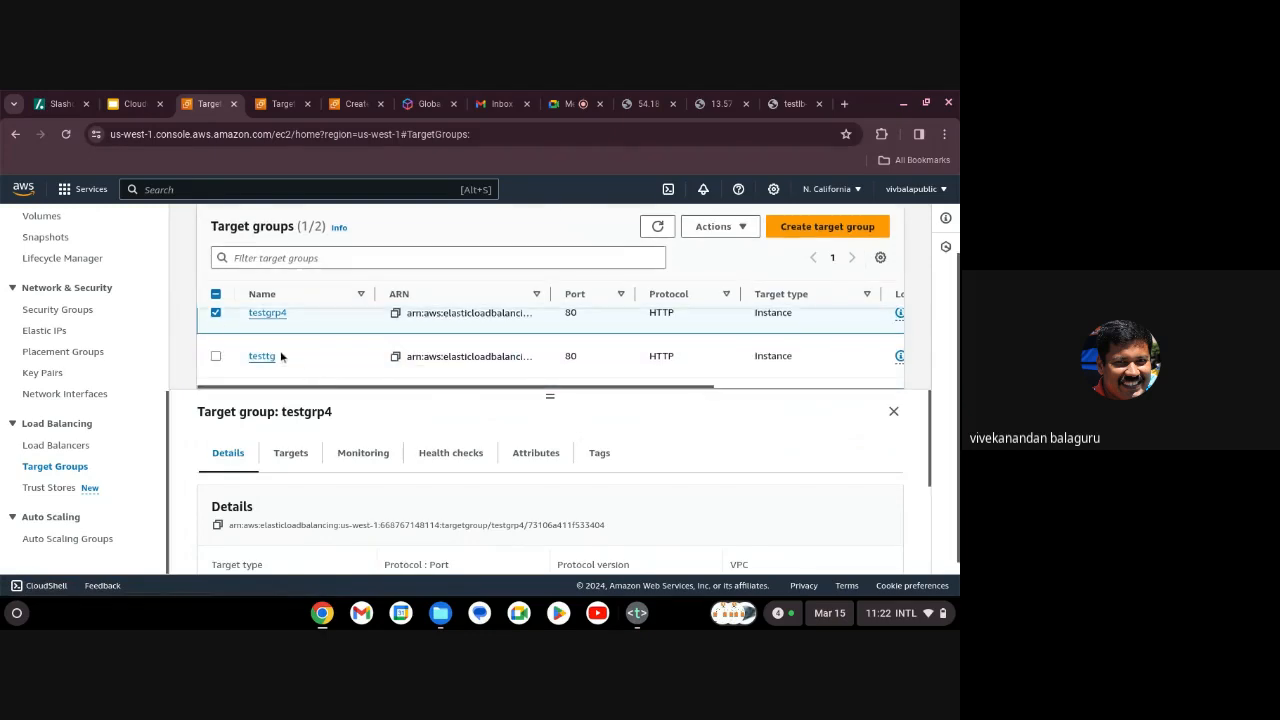
{"action": "left_click", "coordinate": [215, 314]}
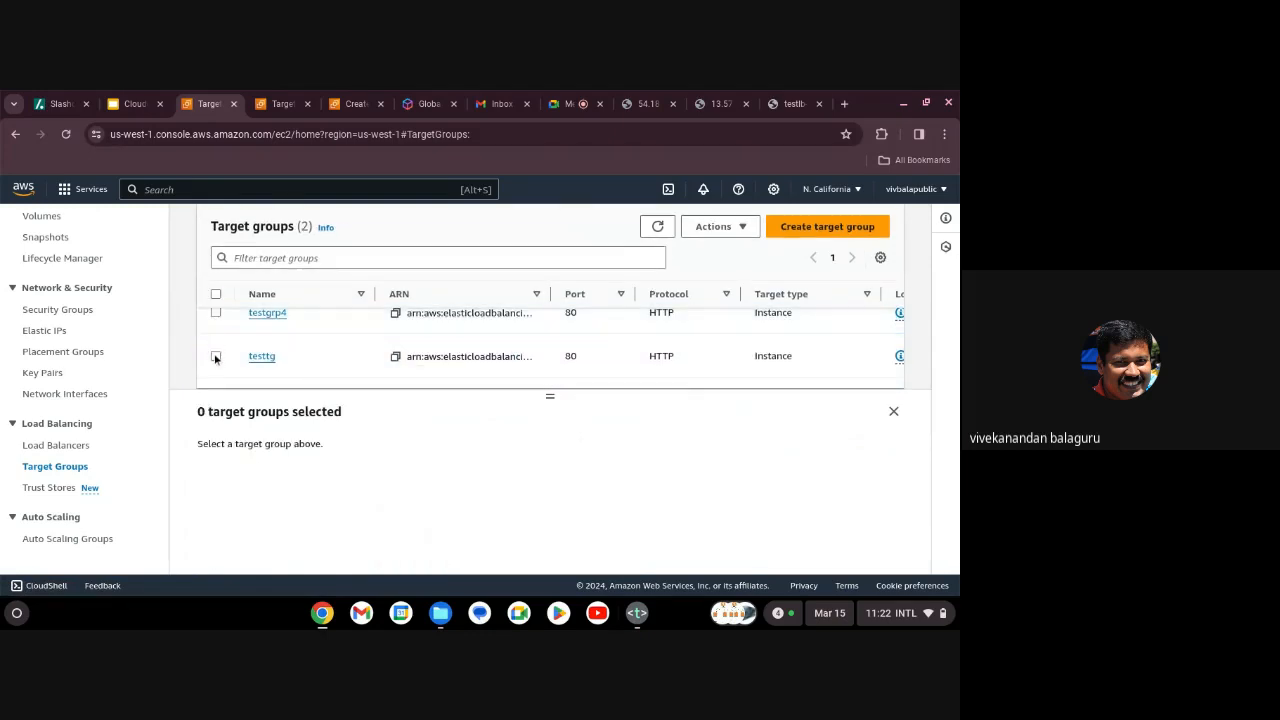
{"action": "left_click", "coordinate": [215, 356]}
{"action": "scroll", "coordinate": [510, 460], "scroll_direction": "down", "scroll_amount": 2}
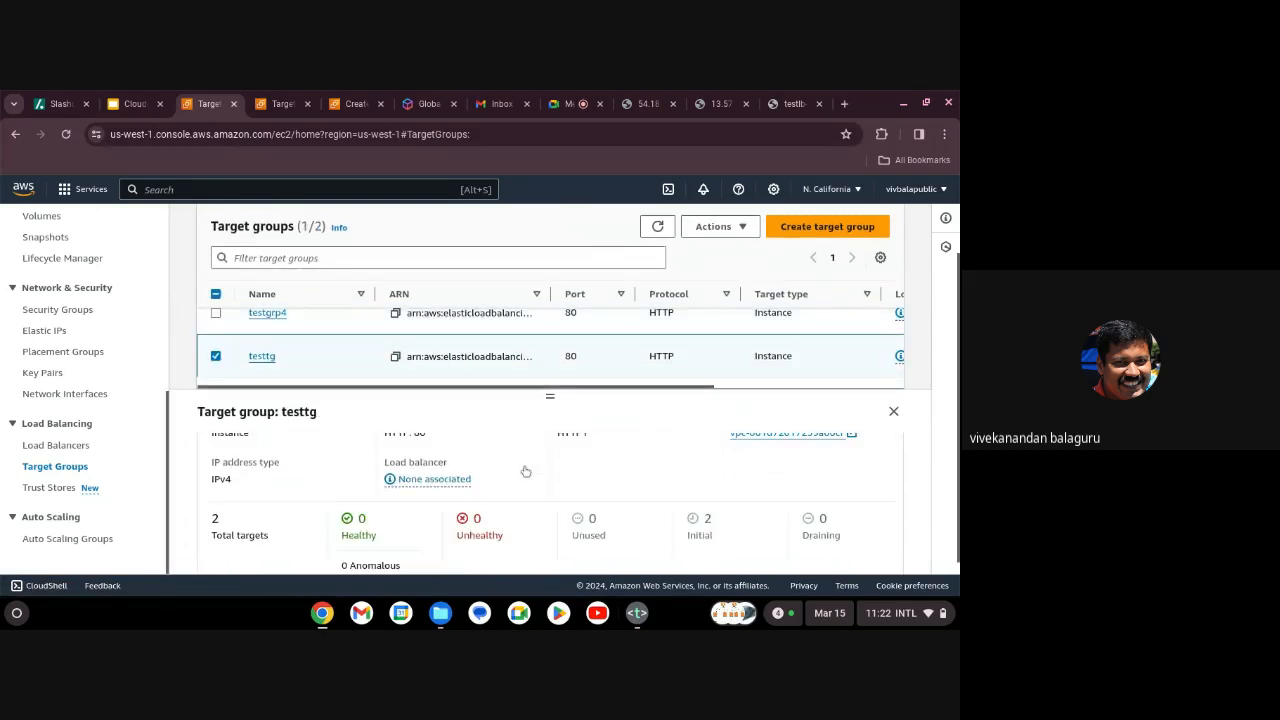
{"action": "scroll", "coordinate": [525, 470], "scroll_direction": "down", "scroll_amount": 2}
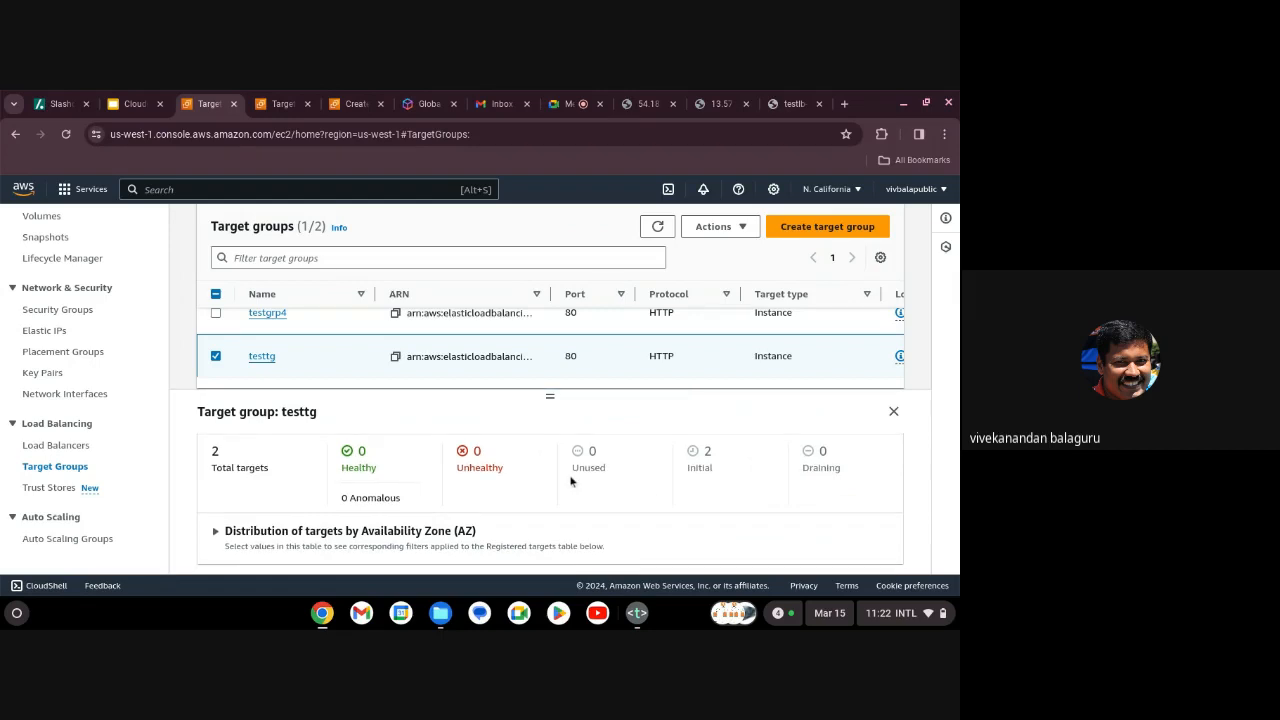
{"action": "left_click", "coordinate": [701, 472]}
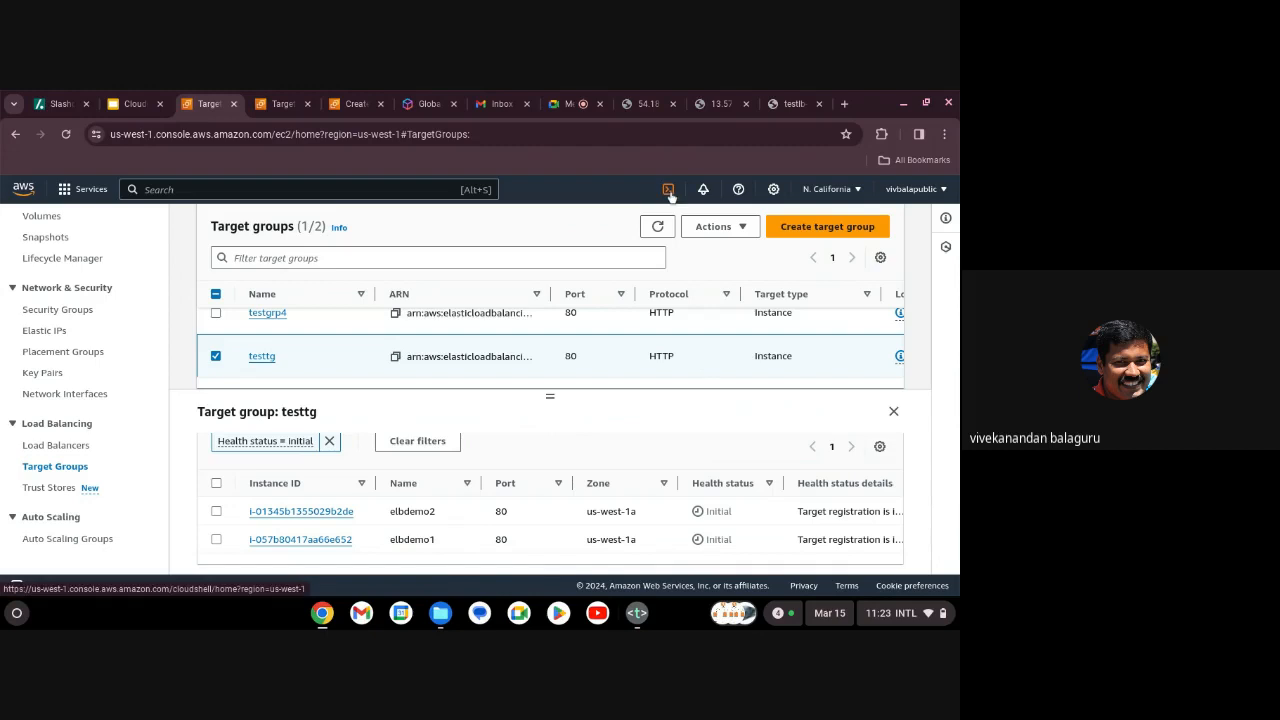
{"action": "left_click", "coordinate": [658, 227]}
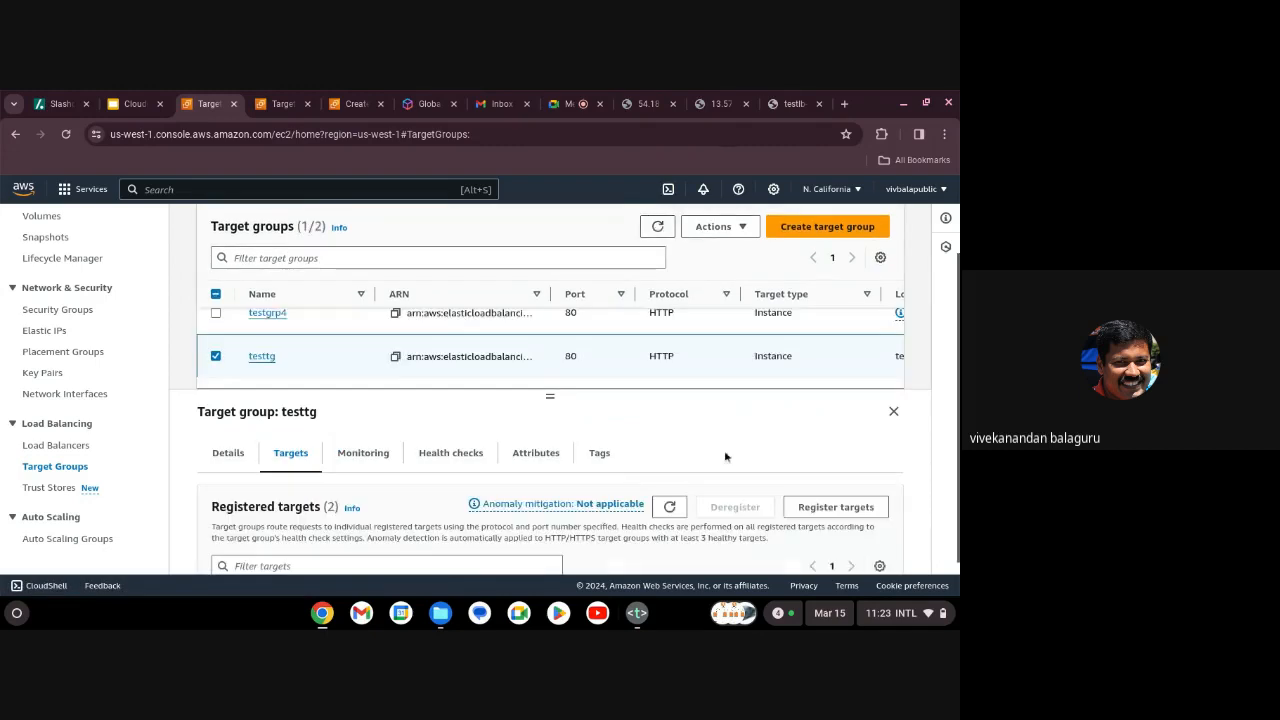
{"action": "scroll", "coordinate": [724, 450], "scroll_direction": "down", "scroll_amount": 3}
{"action": "left_click", "coordinate": [658, 227]}
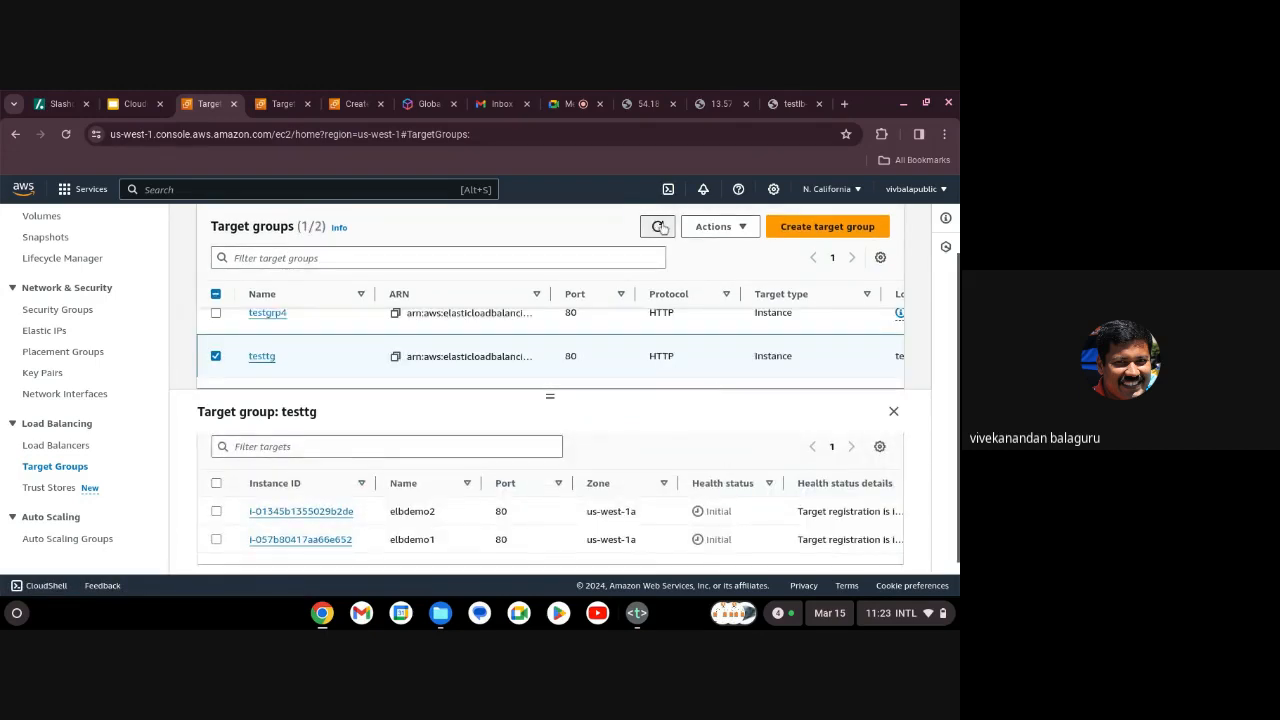
{"action": "scroll", "coordinate": [731, 437], "scroll_direction": "down", "scroll_amount": 3}
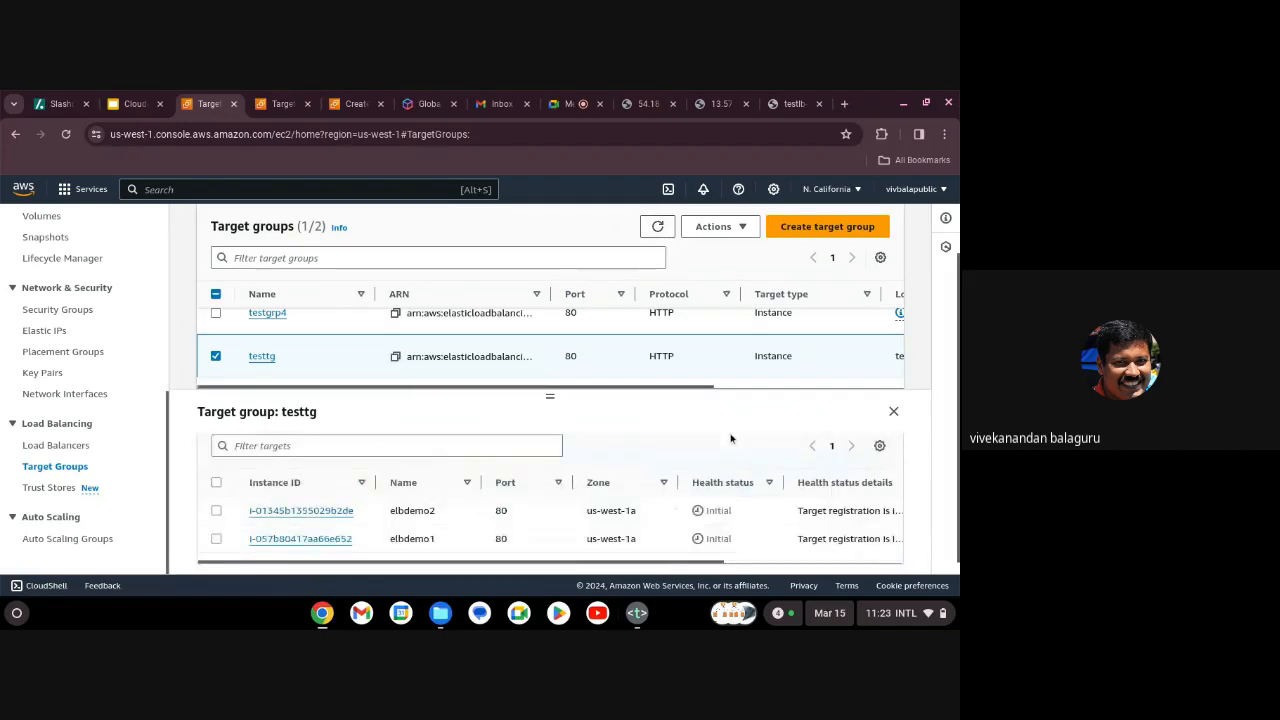
Refresh the load balancer list until testlb reads Active, then bring up the testlb tab.
{"action": "left_click", "coordinate": [55, 446]}
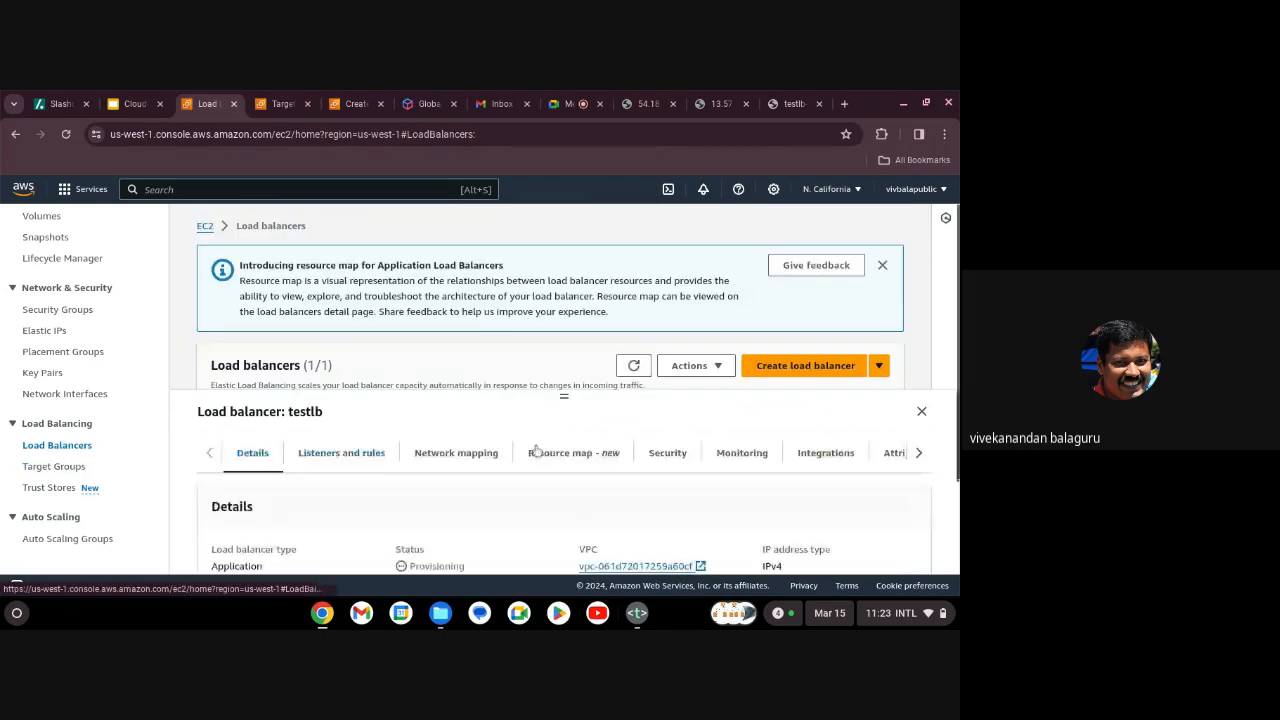
{"action": "scroll", "coordinate": [565, 454], "scroll_direction": "down", "scroll_amount": 5}
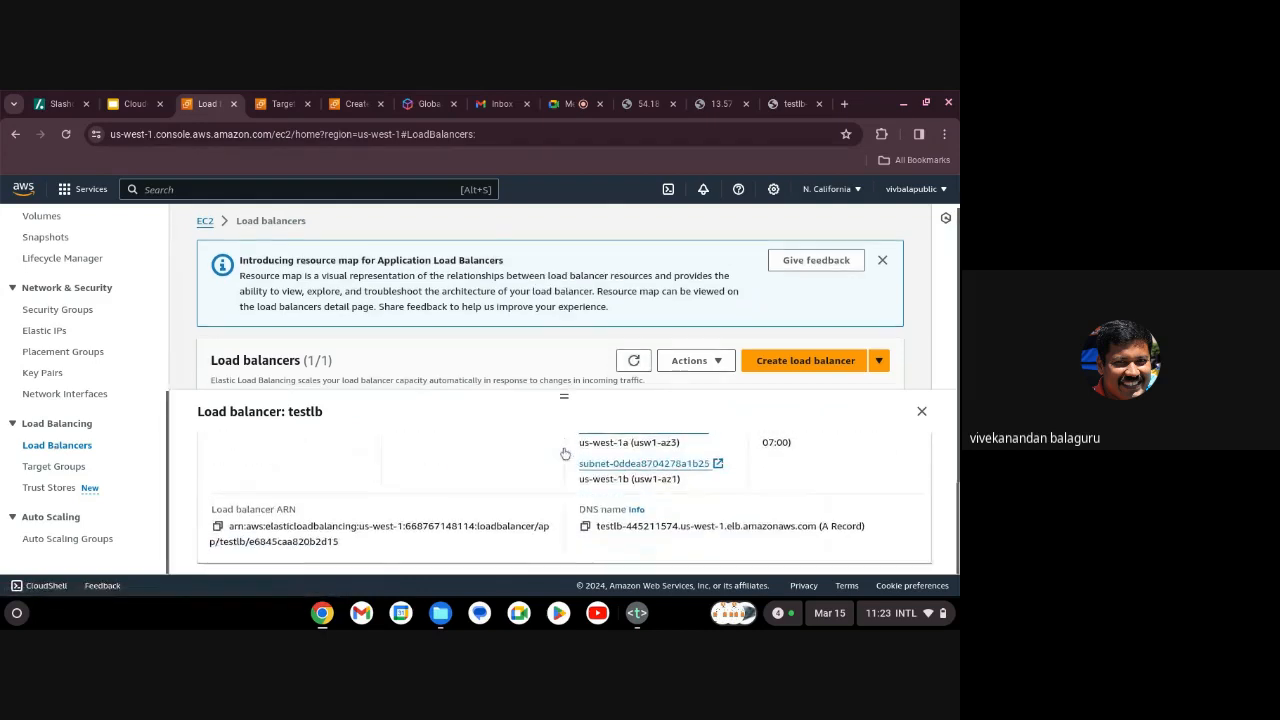
{"action": "scroll", "coordinate": [550, 300], "scroll_direction": "down", "scroll_amount": 1}
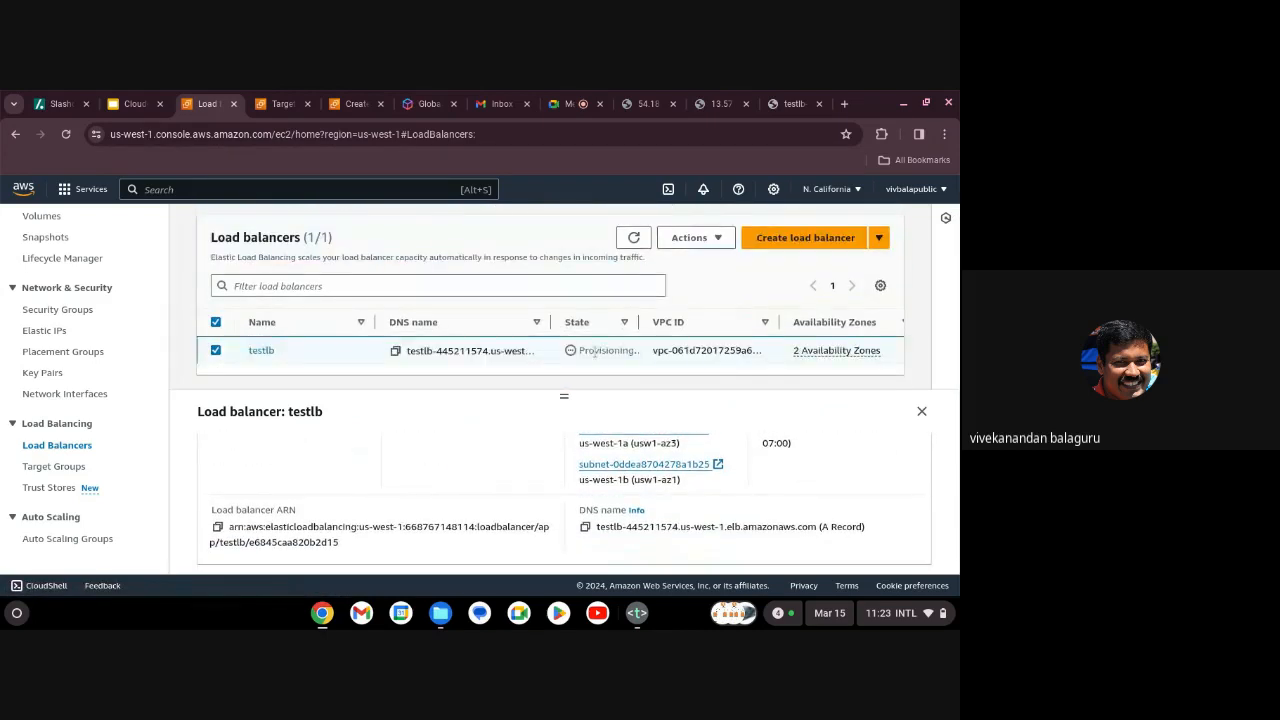
{"action": "left_click", "coordinate": [634, 238]}
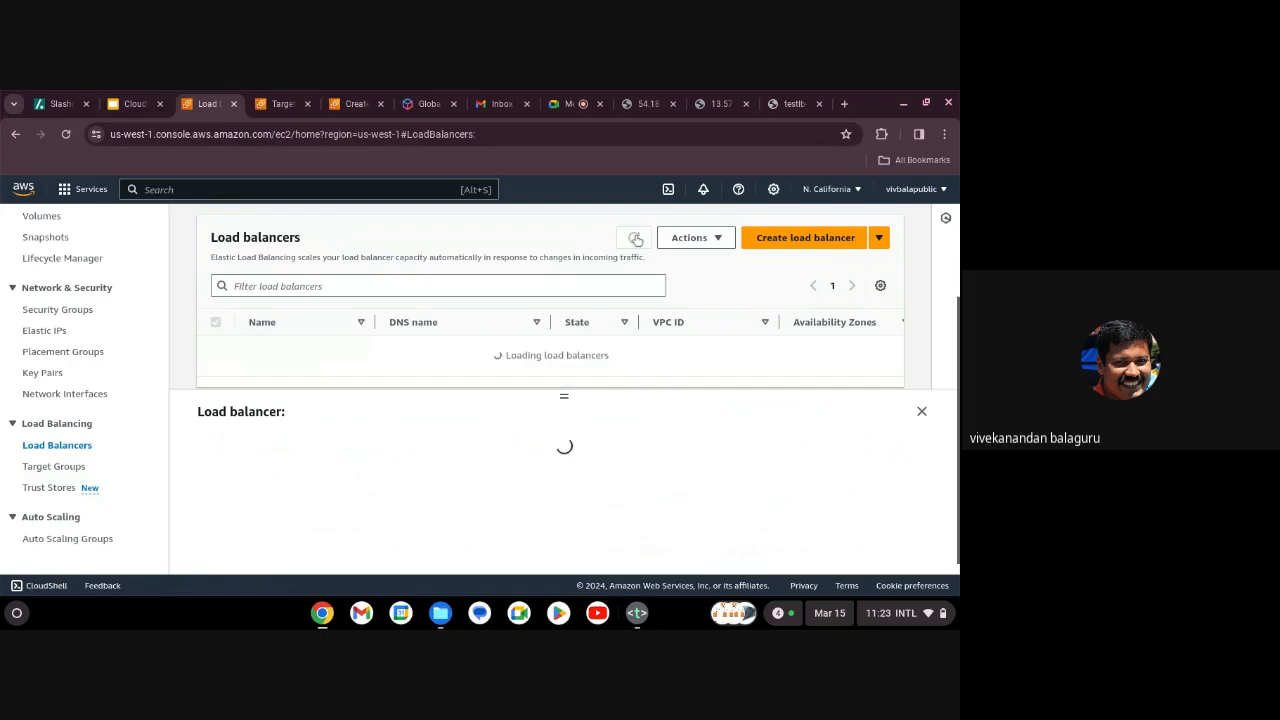
{"action": "left_click", "coordinate": [634, 238]}
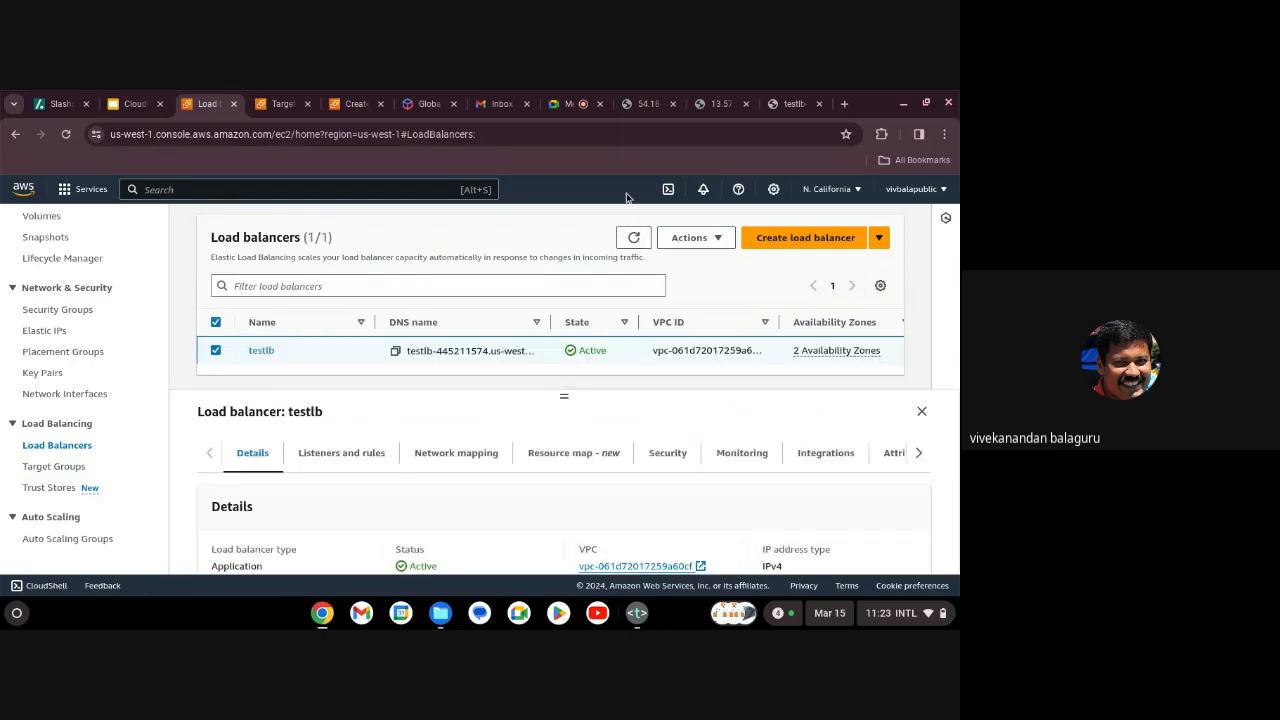
{"action": "left_click", "coordinate": [803, 110]}
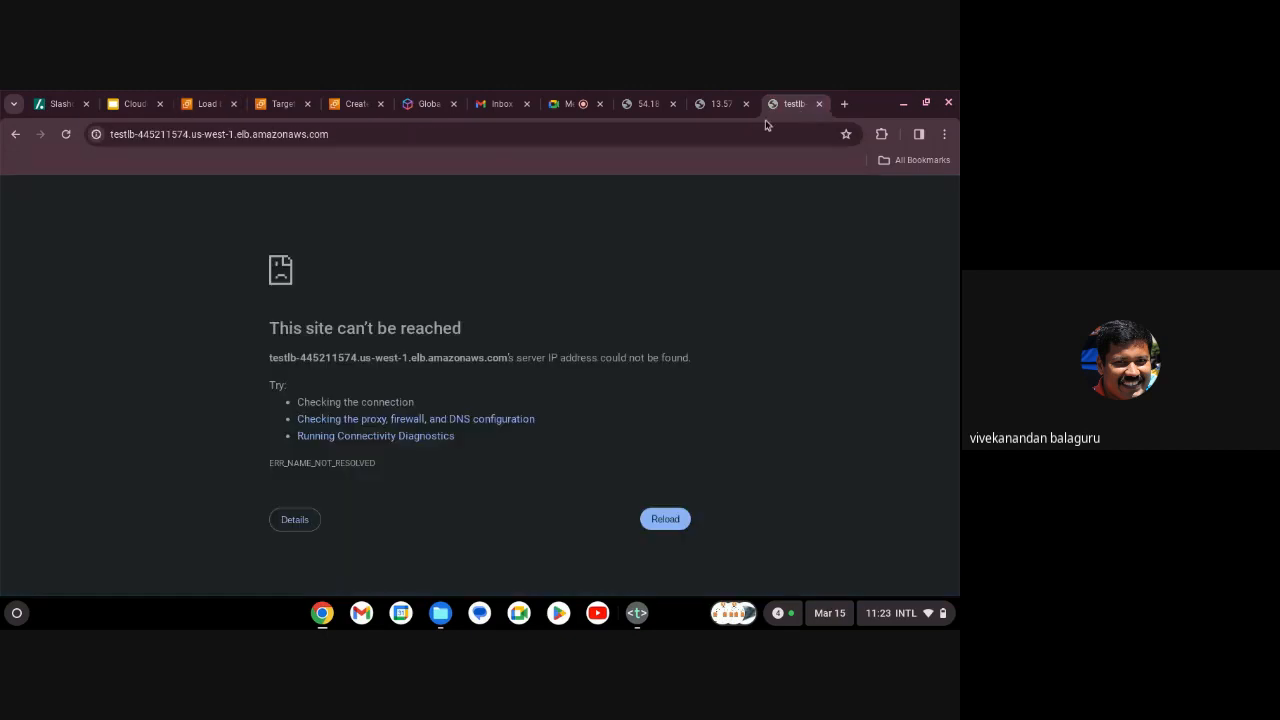
Reload testlb several times, getting replies from ip-172-31-8-101 and ip-172-31-6-172.
{"action": "left_click", "coordinate": [679, 133]}
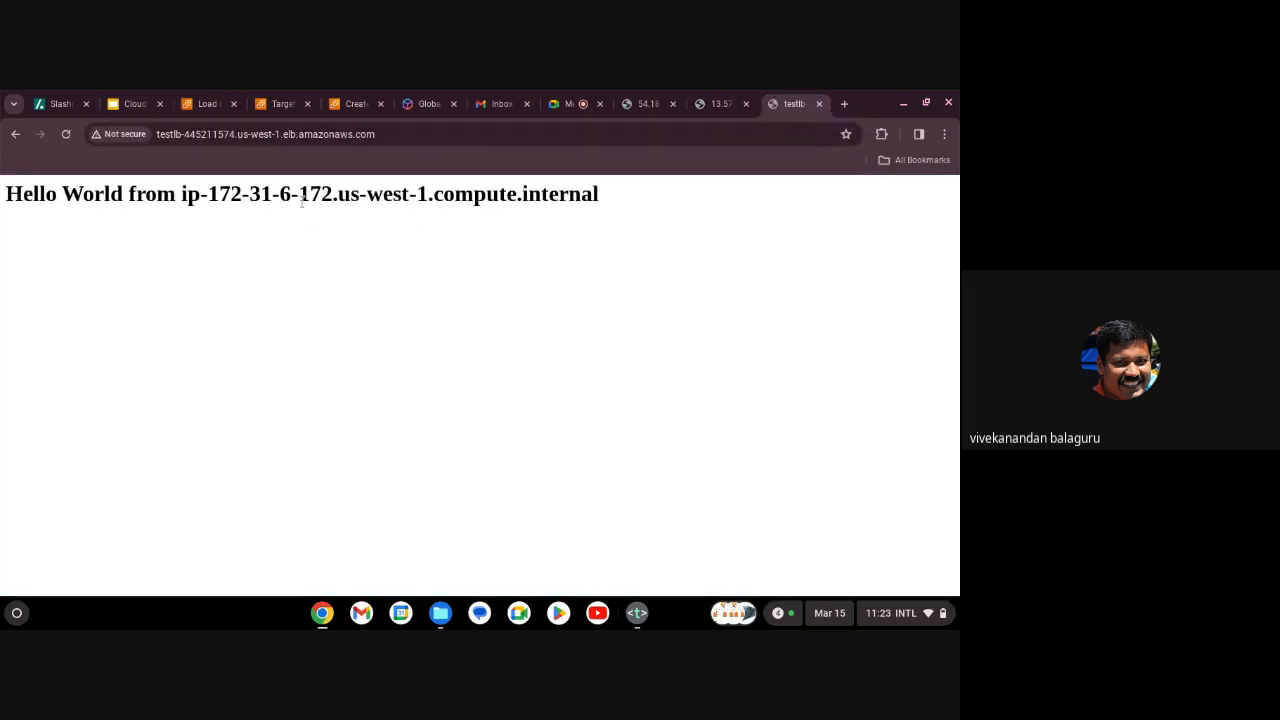
{"action": "left_click", "coordinate": [648, 106]}
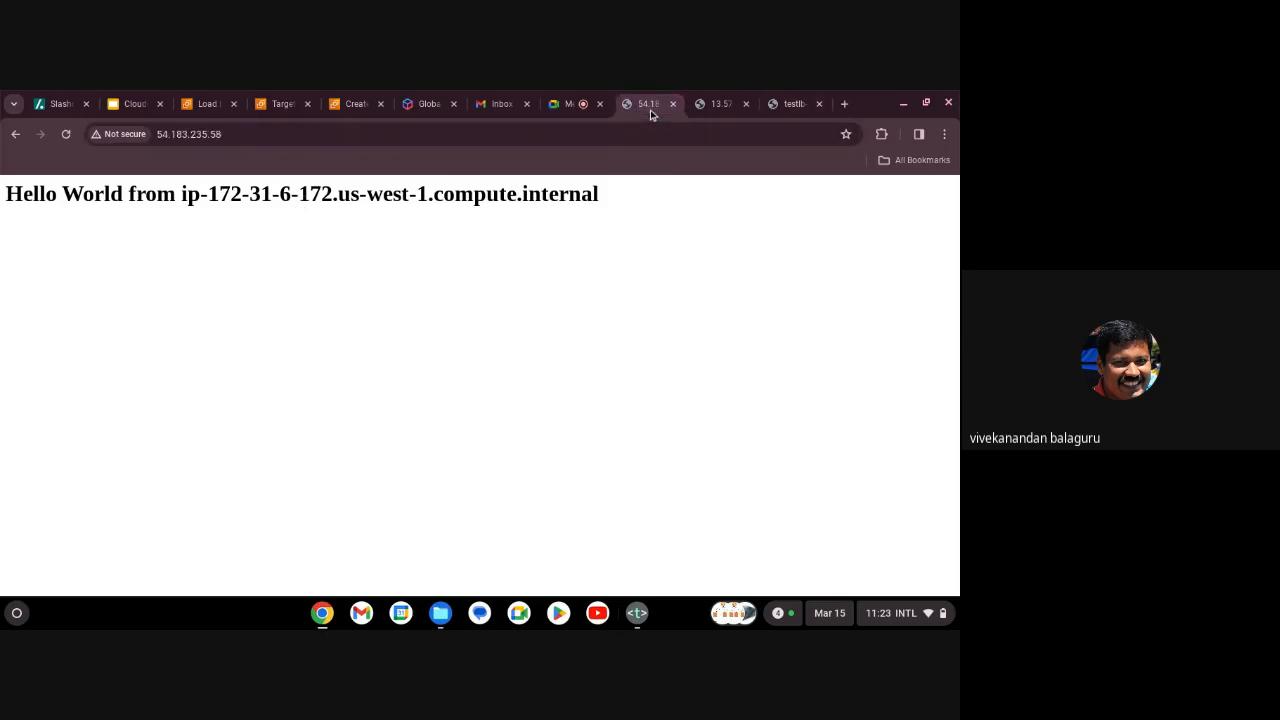
{"action": "left_click", "coordinate": [790, 104]}
{"action": "left_click", "coordinate": [696, 133]}
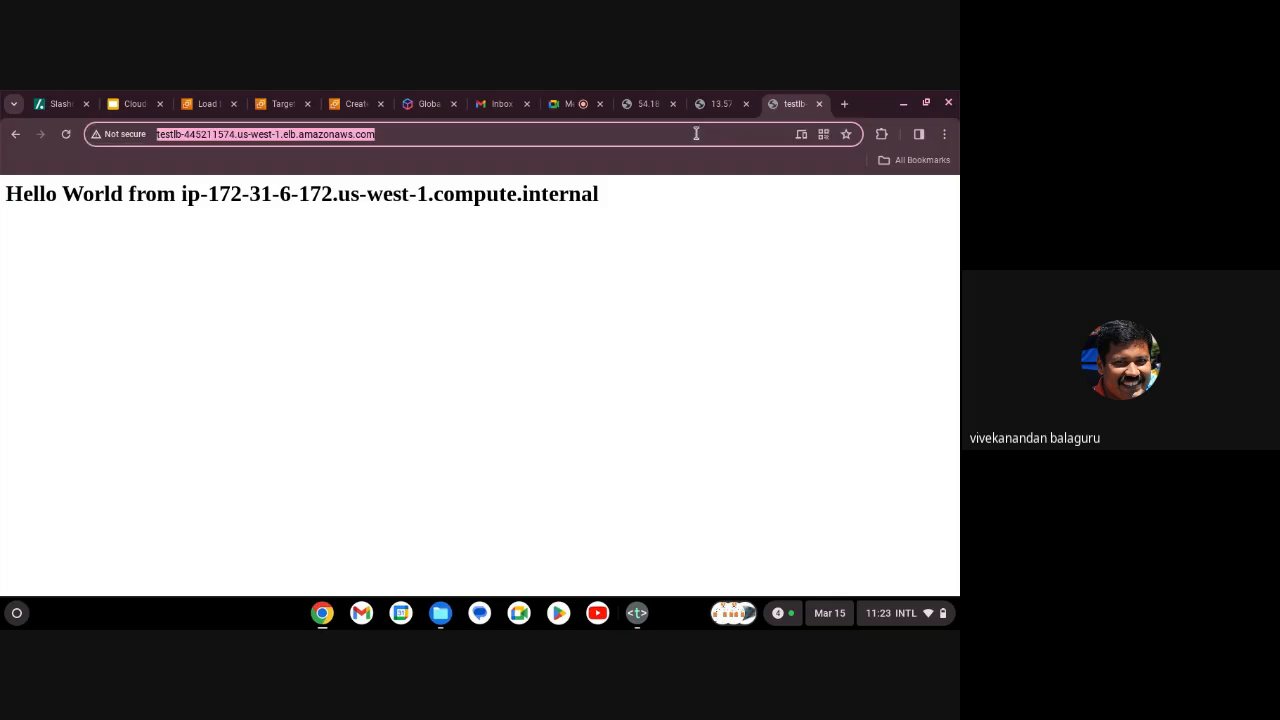
{"action": "key", "text": "Return"}
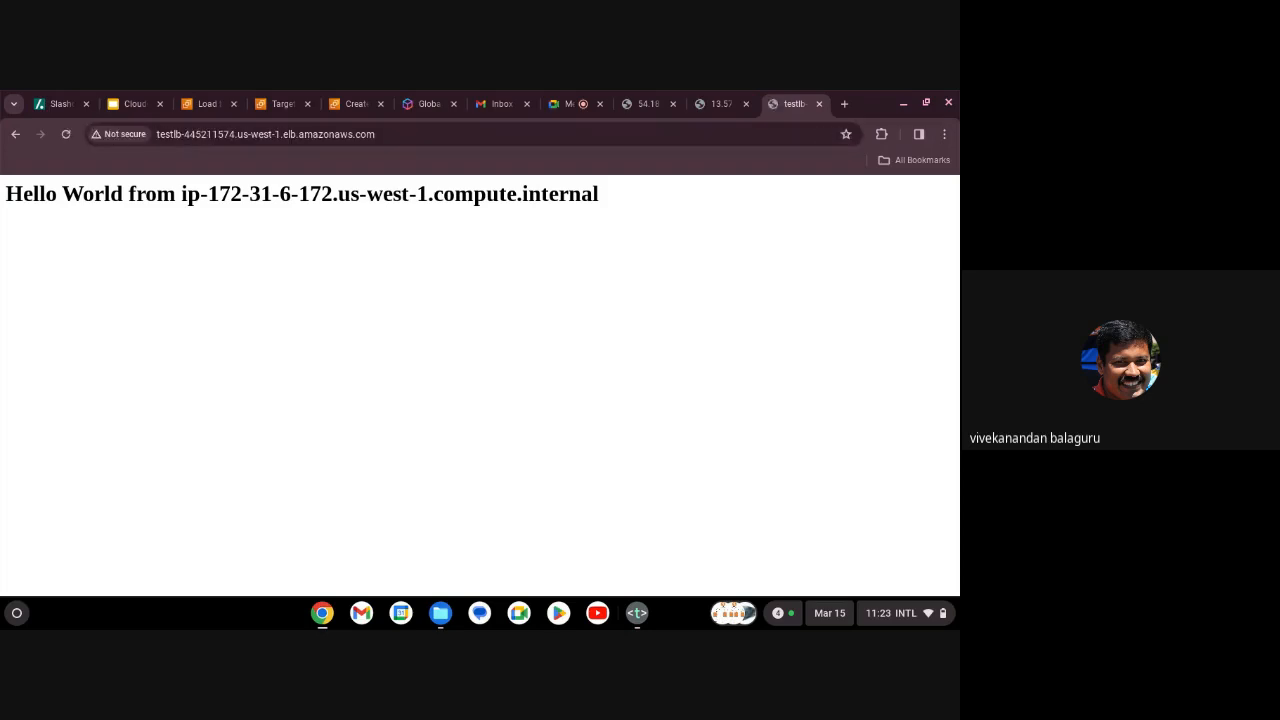
{"action": "left_click", "coordinate": [694, 133]}
{"action": "key", "text": "Return"}
{"action": "left_click", "coordinate": [694, 133]}
{"action": "key", "text": "Return"}
Compare each server's own page by IP, then show the Elastic Load Balancers slide.
{"action": "left_click", "coordinate": [670, 110]}
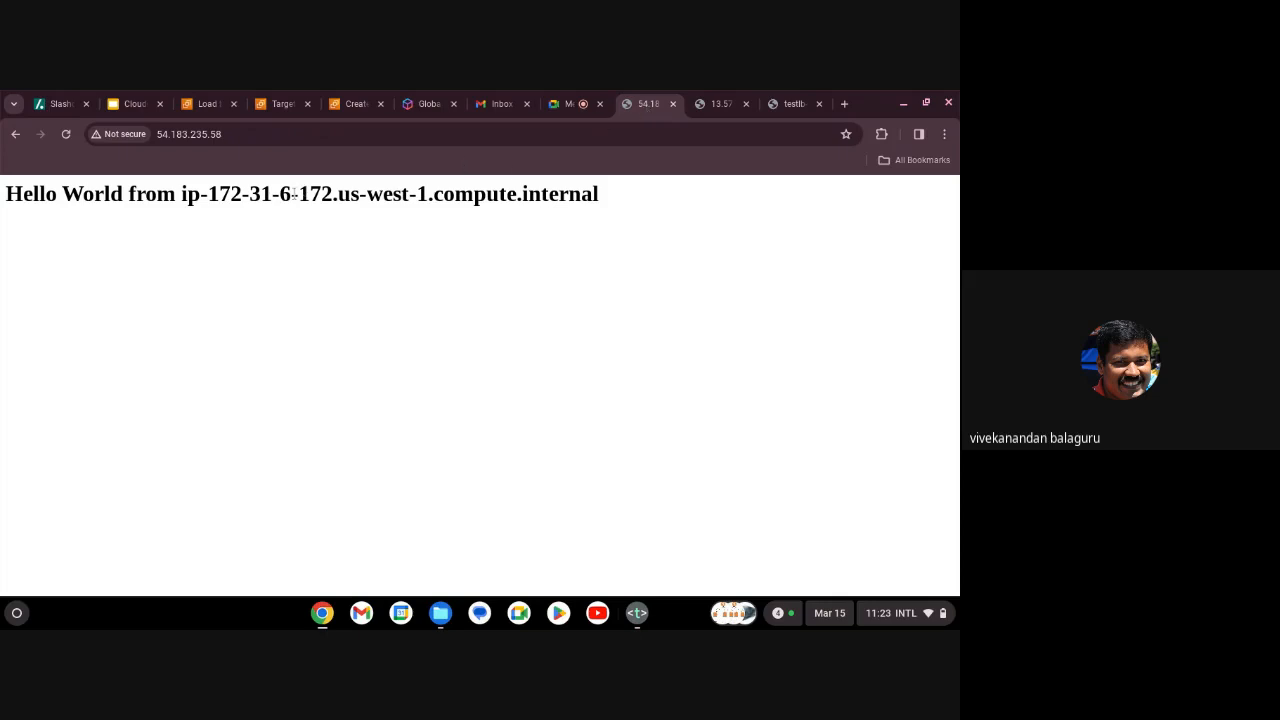
{"action": "left_click", "coordinate": [734, 109]}
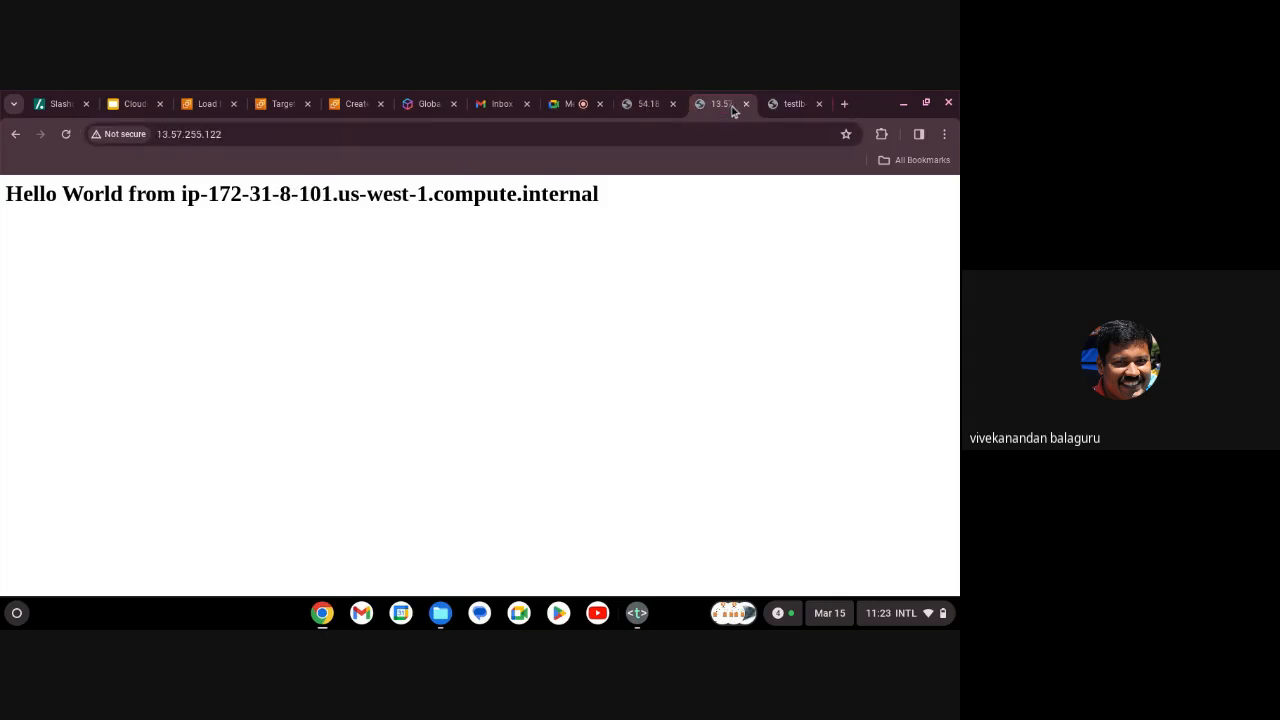
{"action": "left_click", "coordinate": [796, 108]}
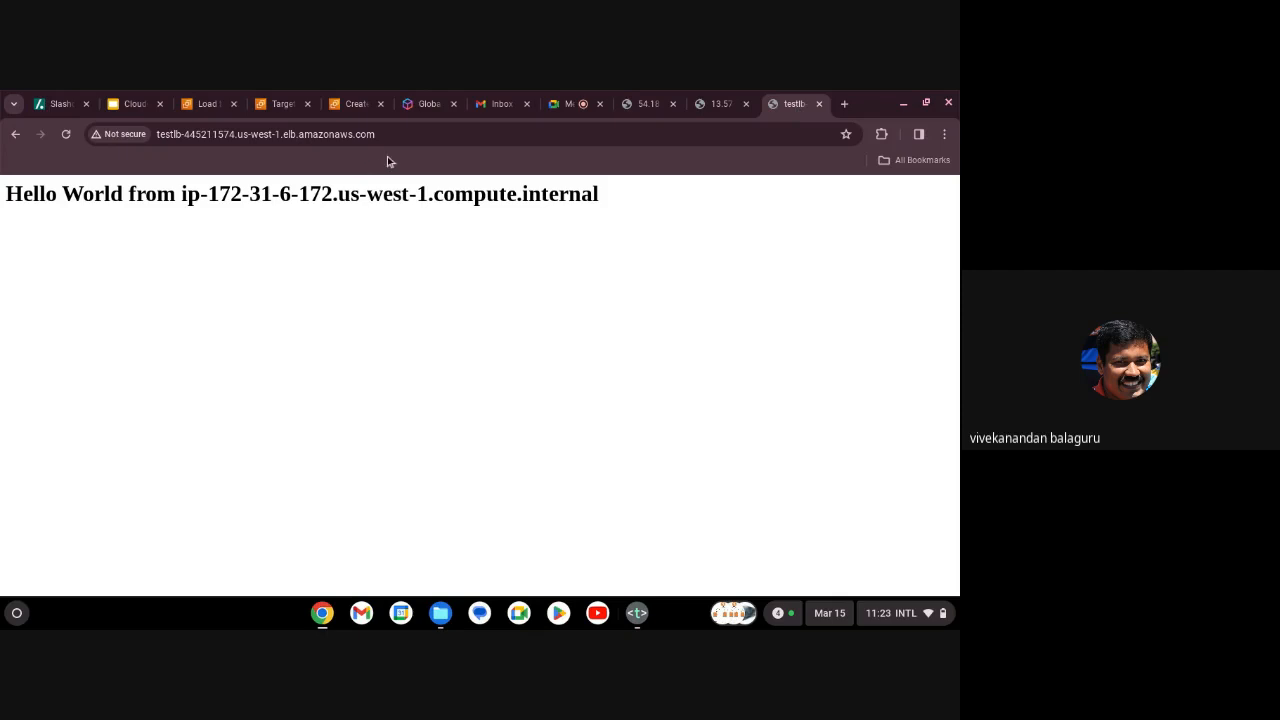
{"action": "left_click", "coordinate": [147, 109]}
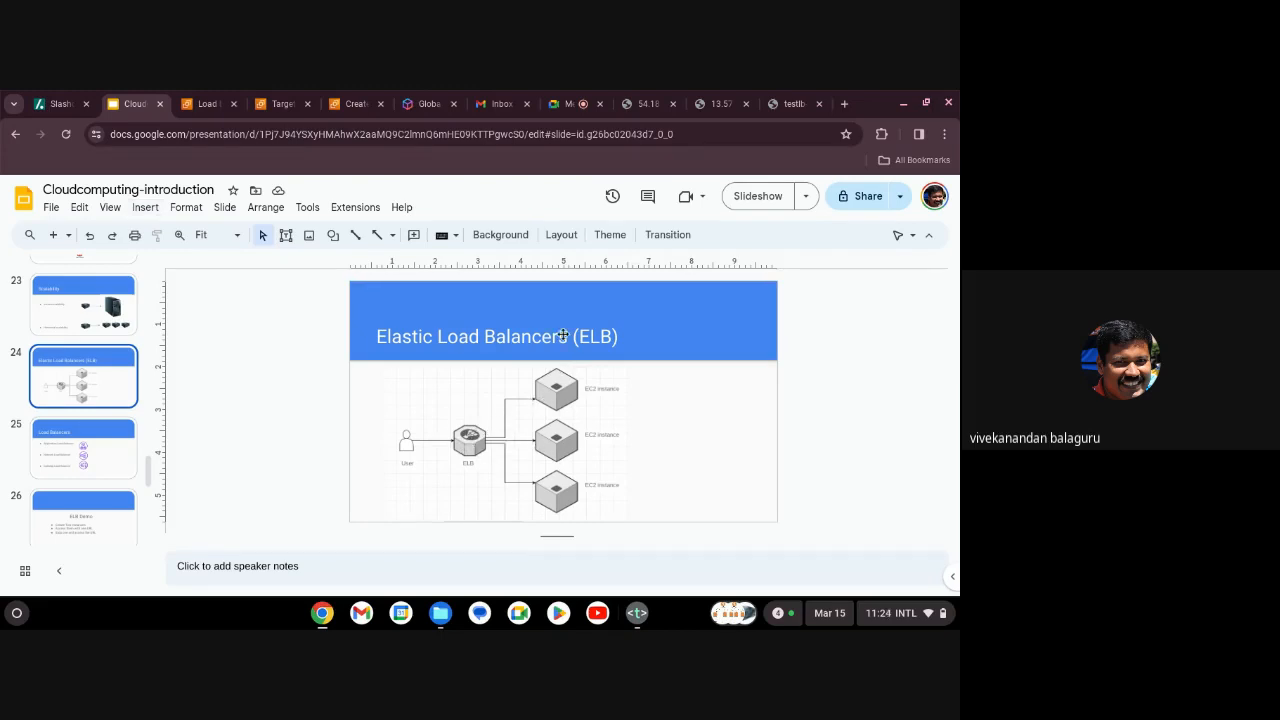
Reload testlb three times to show replies alternating between ip-172-31-8-101 and ip-172-31-6-172.
{"action": "left_click", "coordinate": [777, 107]}
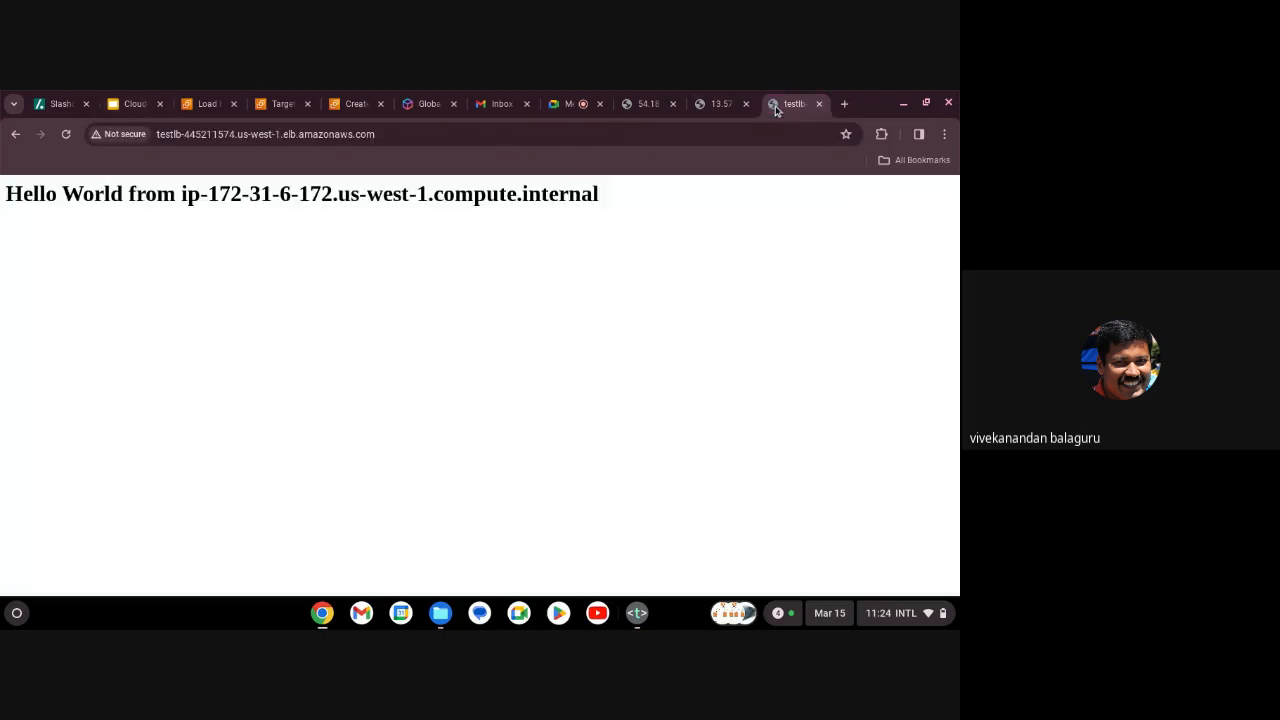
{"action": "left_click", "coordinate": [596, 136]}
{"action": "key", "text": "Return"}
{"action": "left_click", "coordinate": [594, 134]}
{"action": "key", "text": "Return"}
{"action": "left_click", "coordinate": [596, 136]}
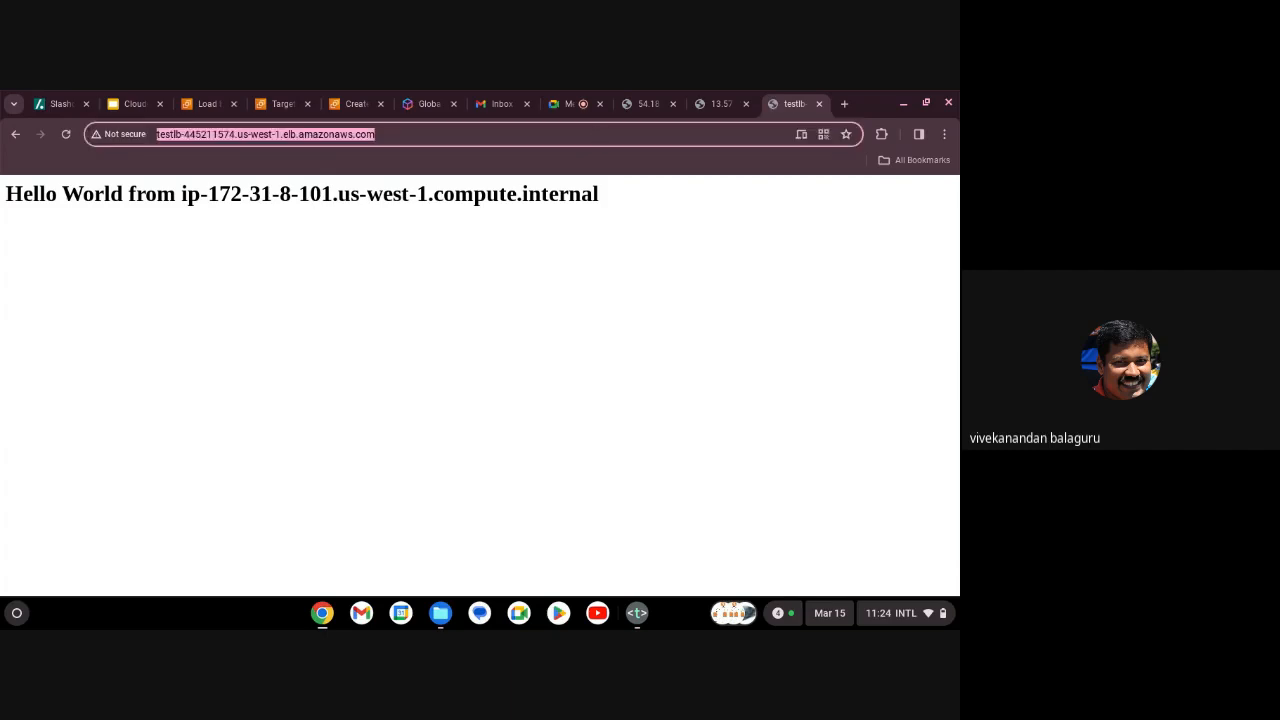
{"action": "key", "text": "Return"}
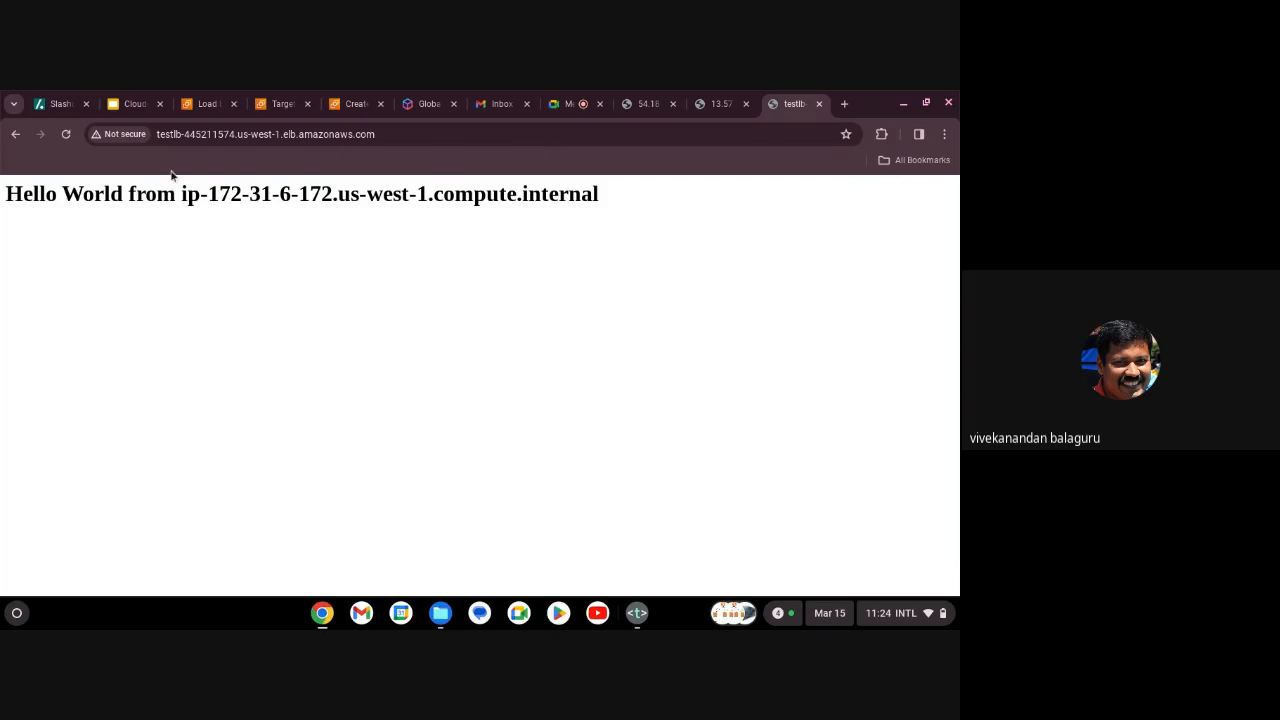
{"action": "left_click", "coordinate": [207, 103]}
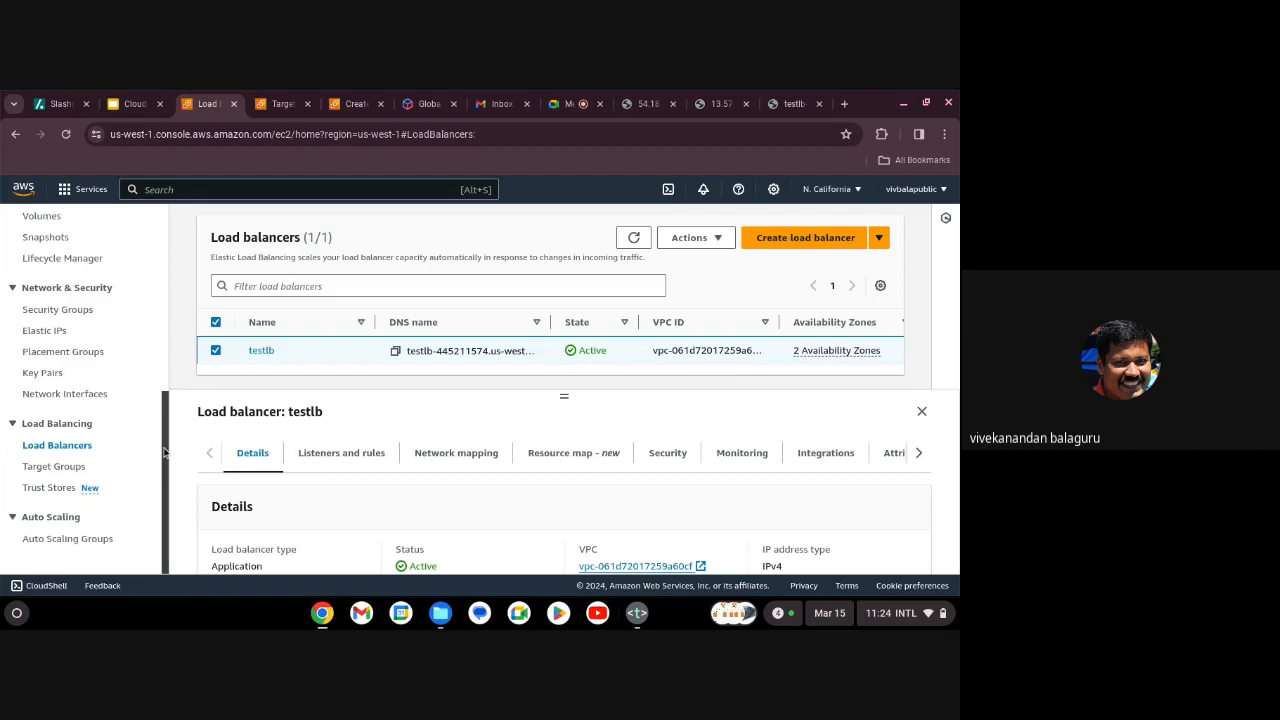
Stop instance elbdemo1 via Instance state > Stop instance and refresh to show Stopping.
{"action": "left_click_drag", "start_coordinate": [165, 453], "coordinate": [168, 284]}
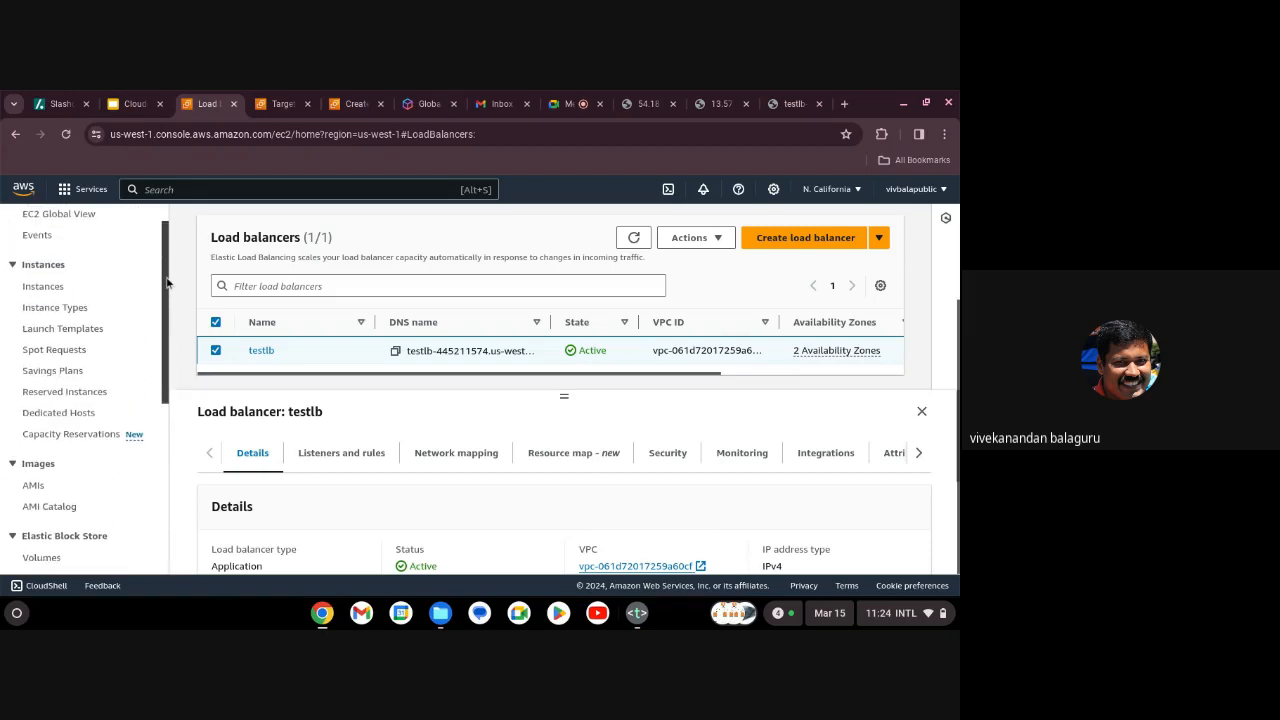
{"action": "left_click", "coordinate": [47, 291]}
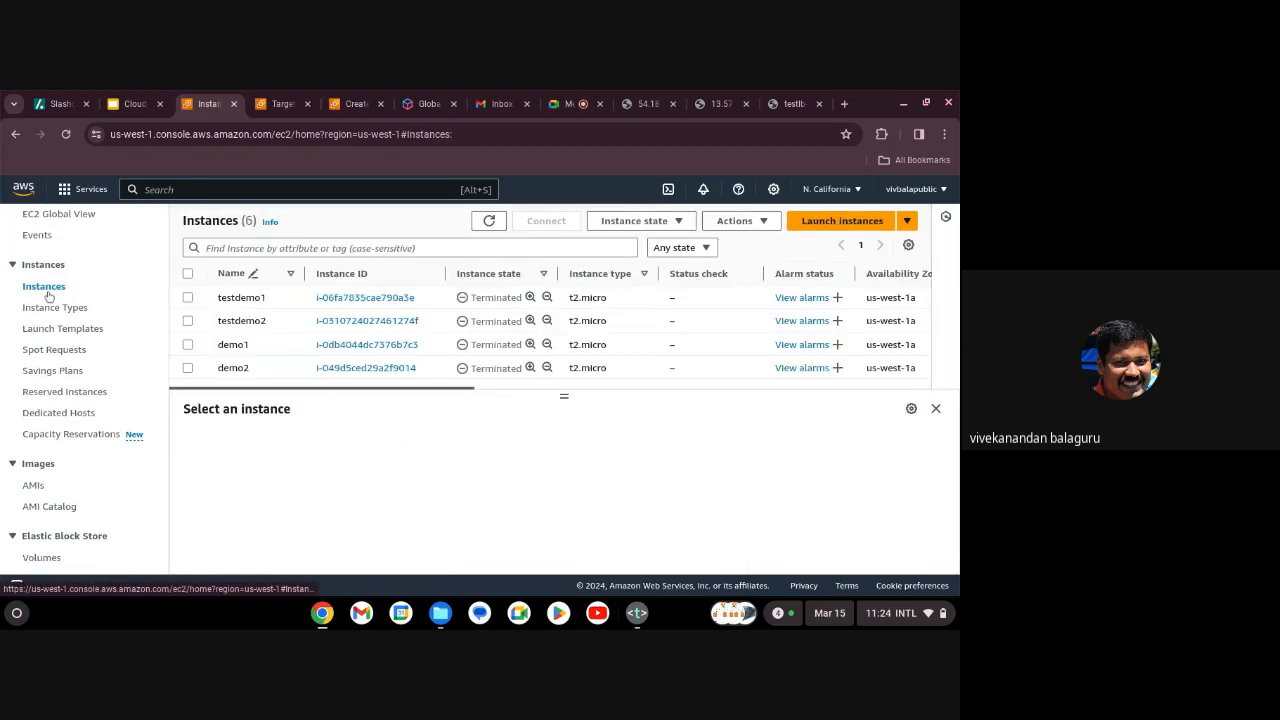
{"action": "scroll", "coordinate": [395, 347], "scroll_direction": "down", "scroll_amount": 1}
{"action": "scroll", "coordinate": [395, 347], "scroll_direction": "up", "scroll_amount": 1}
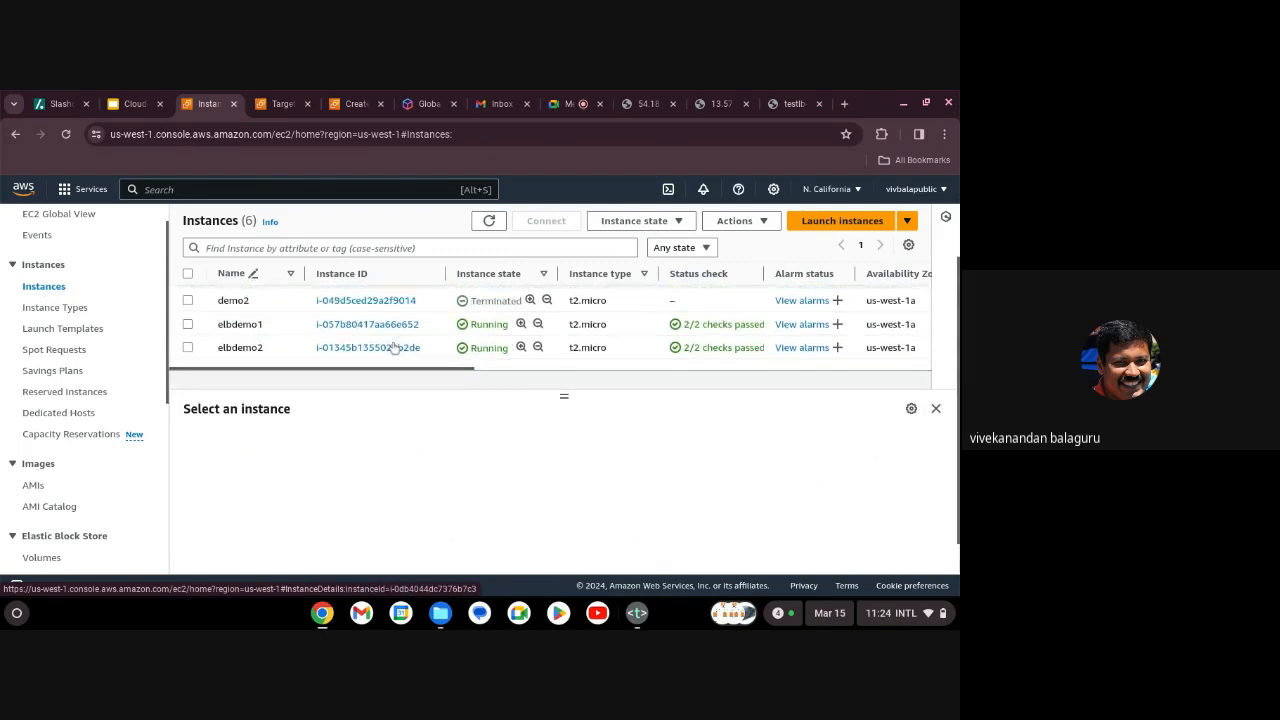
{"action": "left_click", "coordinate": [187, 330]}
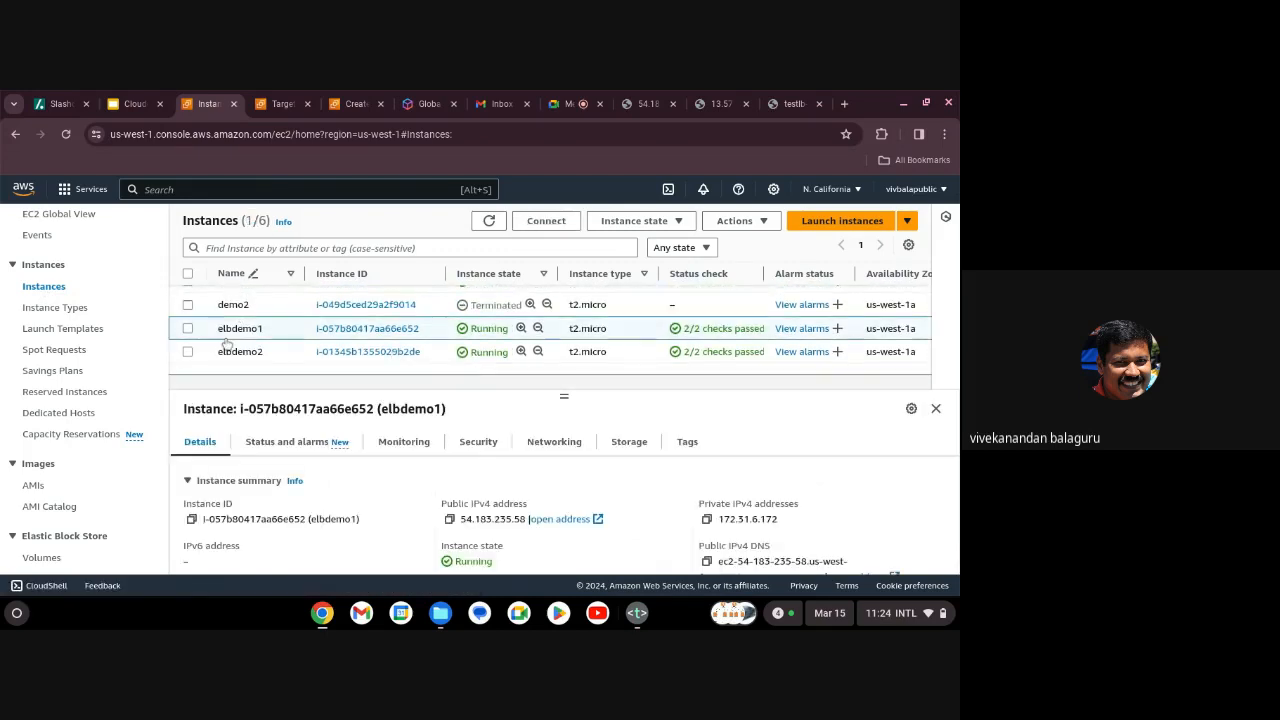
{"action": "left_click", "coordinate": [670, 226]}
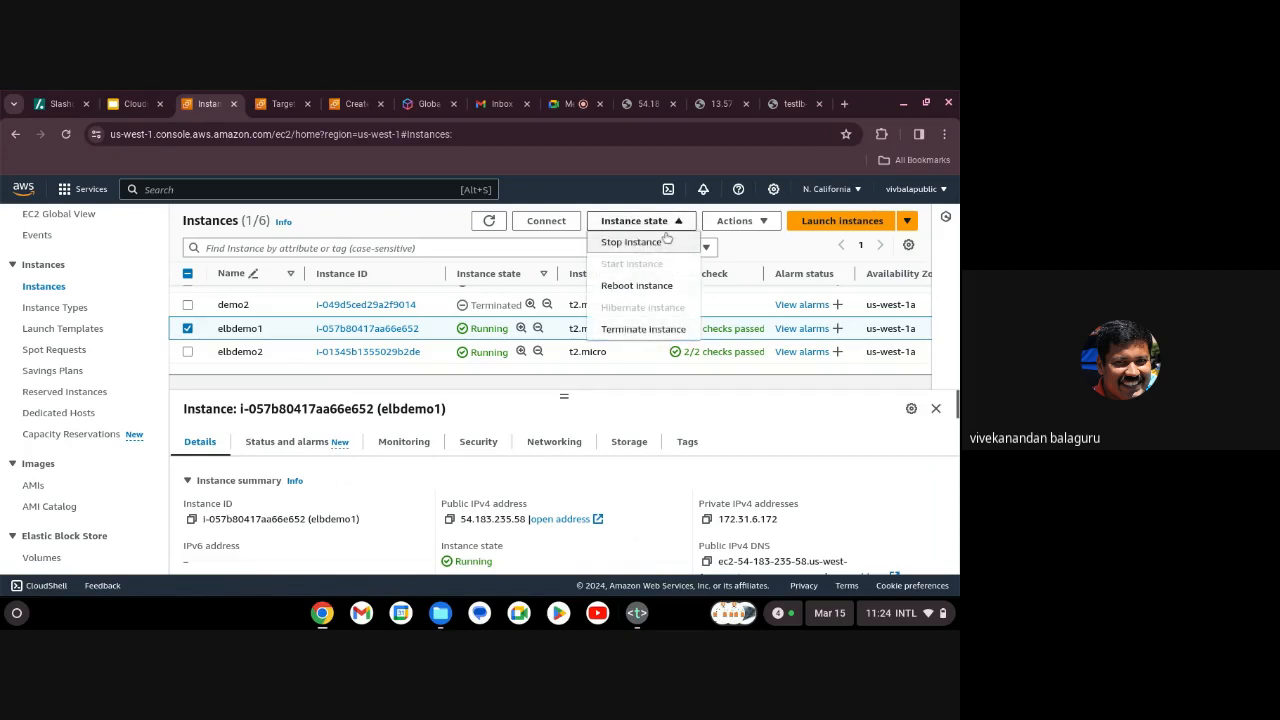
{"action": "left_click", "coordinate": [650, 242]}
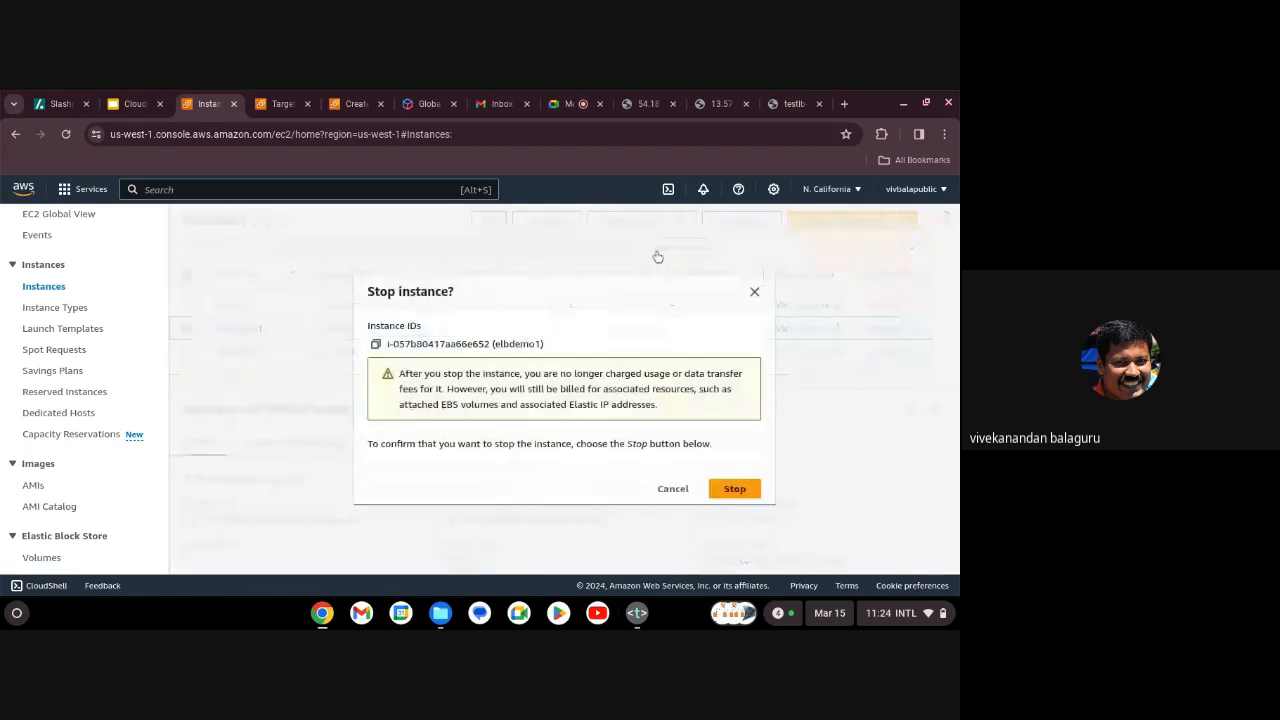
{"action": "left_click", "coordinate": [734, 490]}
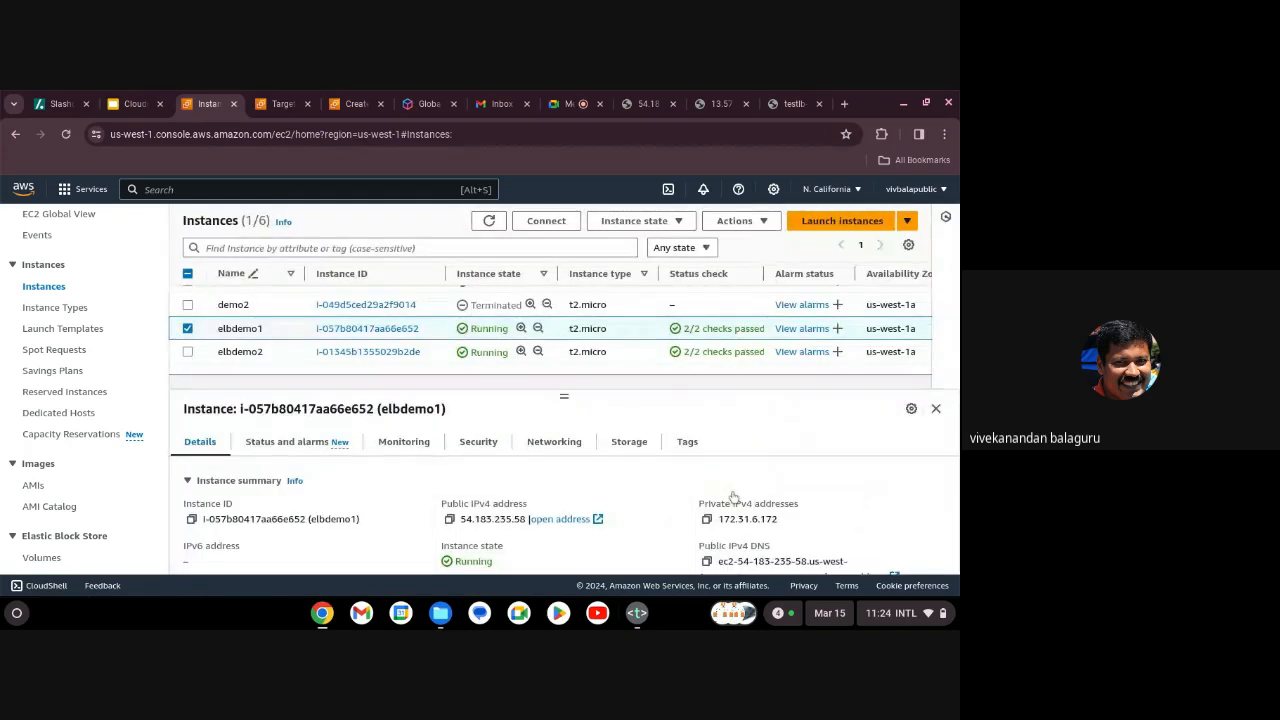
{"action": "left_click", "coordinate": [489, 222]}
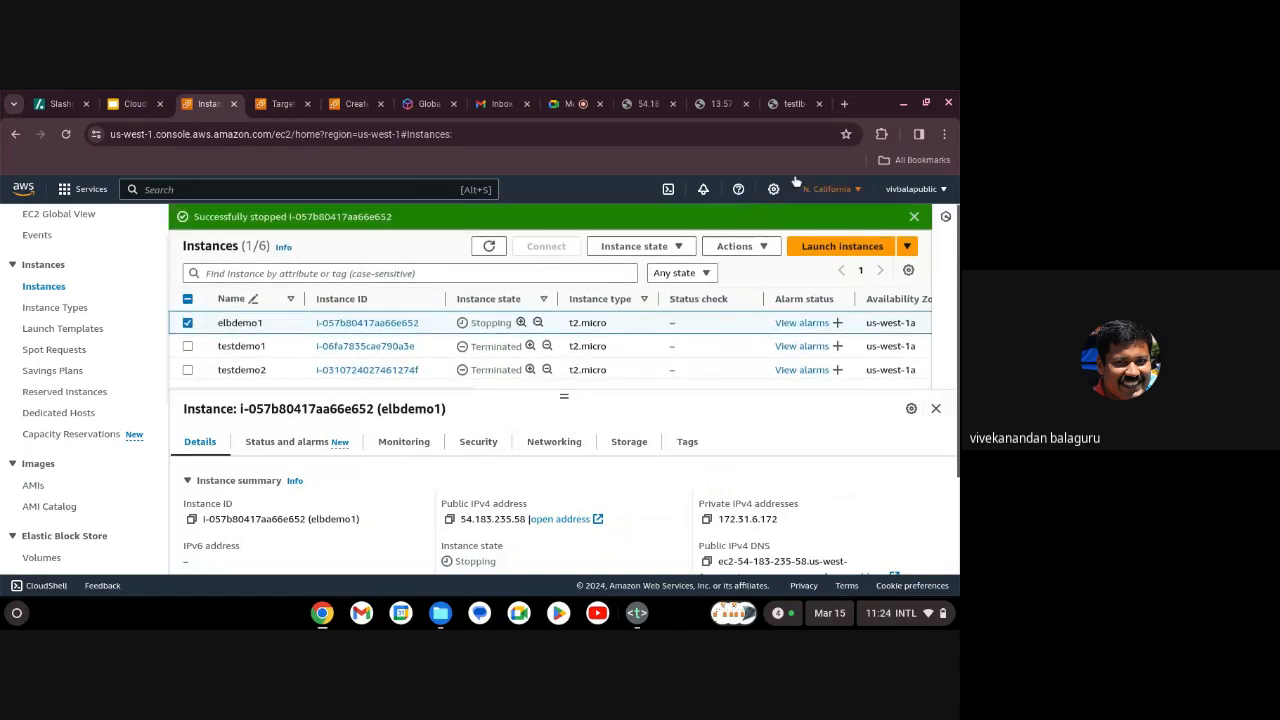
Open elbdemo2's details, showing it Running with 2/2 checks passed.
{"action": "scroll", "coordinate": [491, 362], "scroll_direction": "down", "scroll_amount": 1}
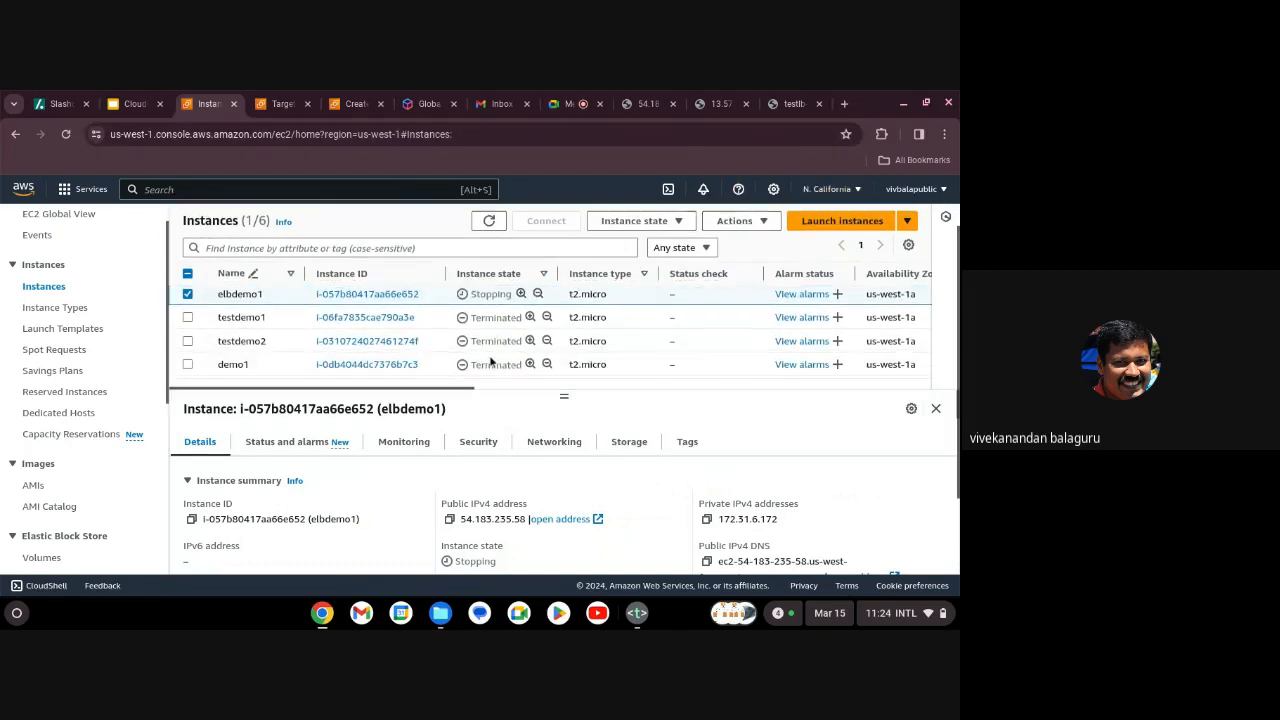
{"action": "scroll", "coordinate": [491, 362], "scroll_direction": "down", "scroll_amount": 3}
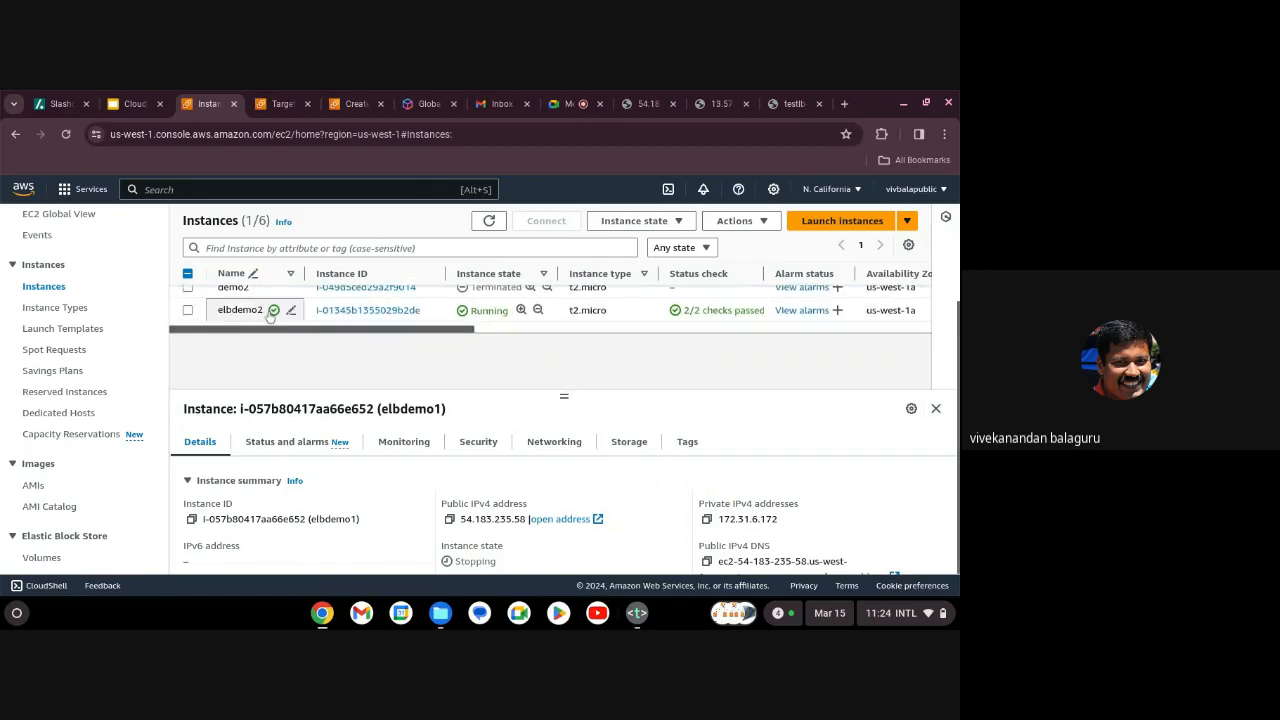
{"action": "left_click", "coordinate": [236, 314]}
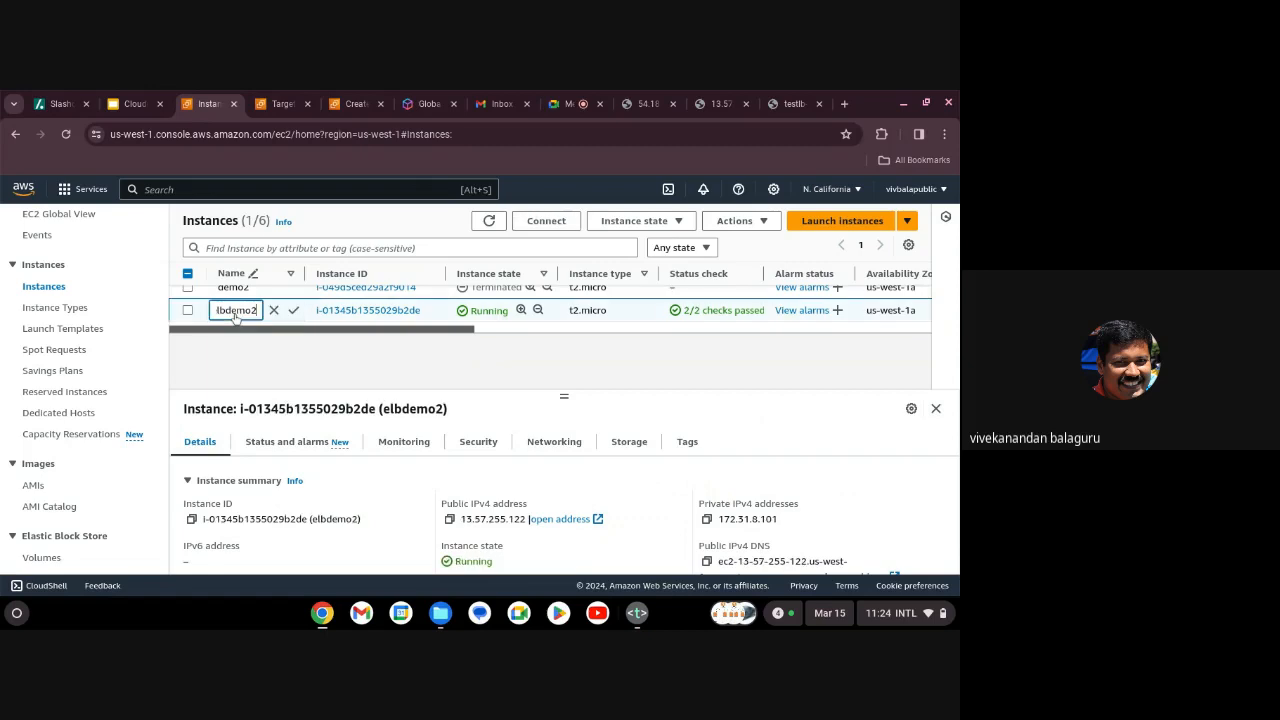
{"action": "left_click", "coordinate": [188, 311]}
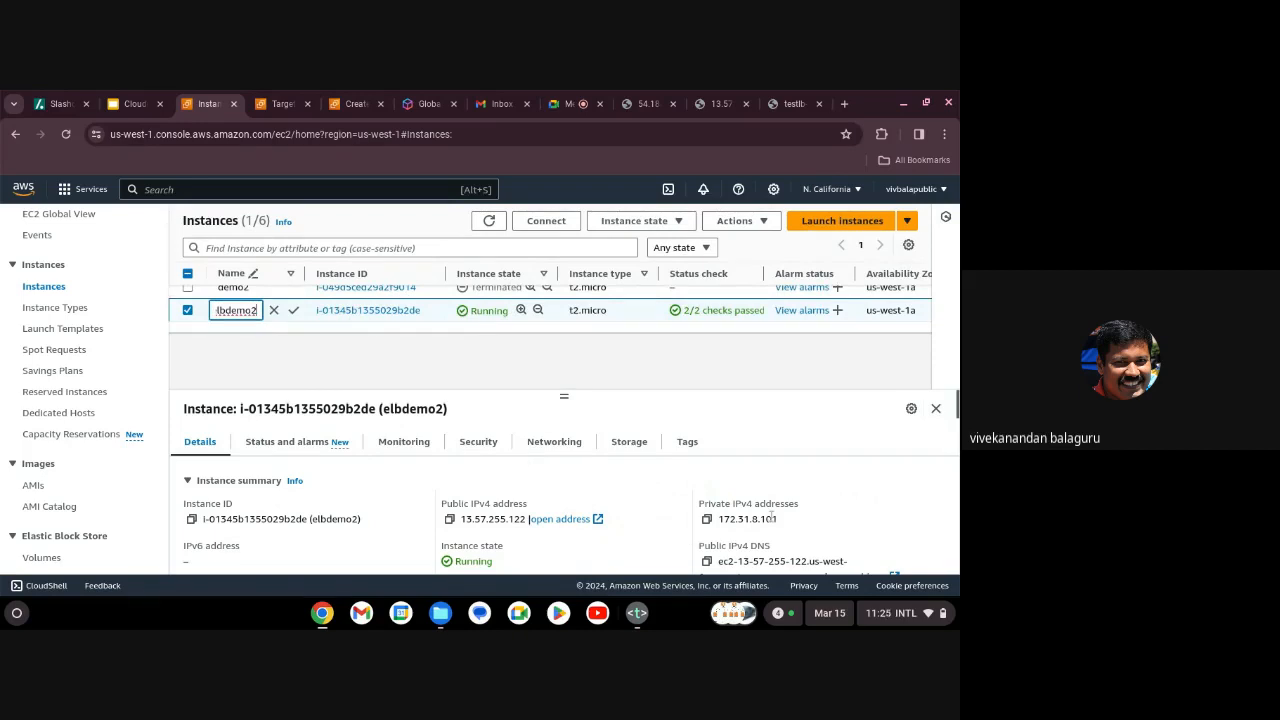
Reload the testlb page and confirm it is now served by ip-172-31-8-101.
{"action": "left_click", "coordinate": [792, 106]}
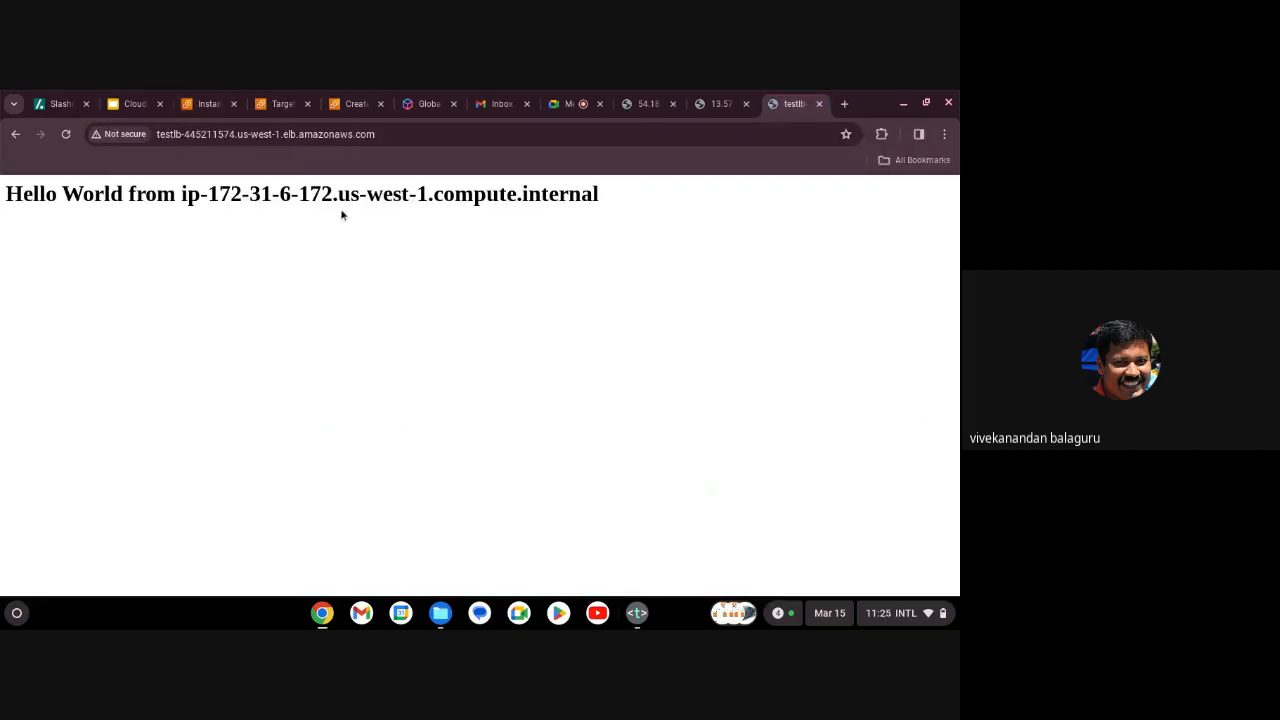
{"action": "left_click", "coordinate": [392, 134]}
{"action": "key", "text": "Return"}
Recheck the testlb page and EC2 instances list, ending on the 'Elastic Load Balancers (ELB)' slide.
{"action": "left_click", "coordinate": [133, 104]}
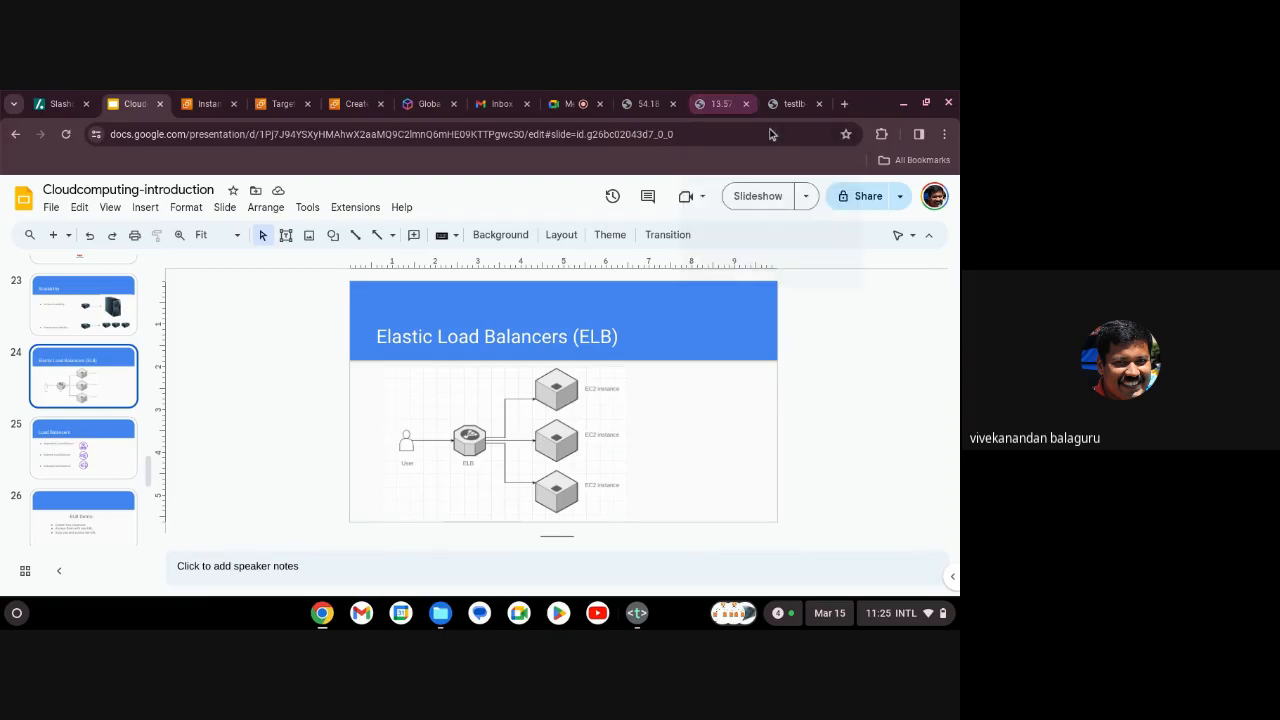
{"action": "left_click", "coordinate": [790, 104]}
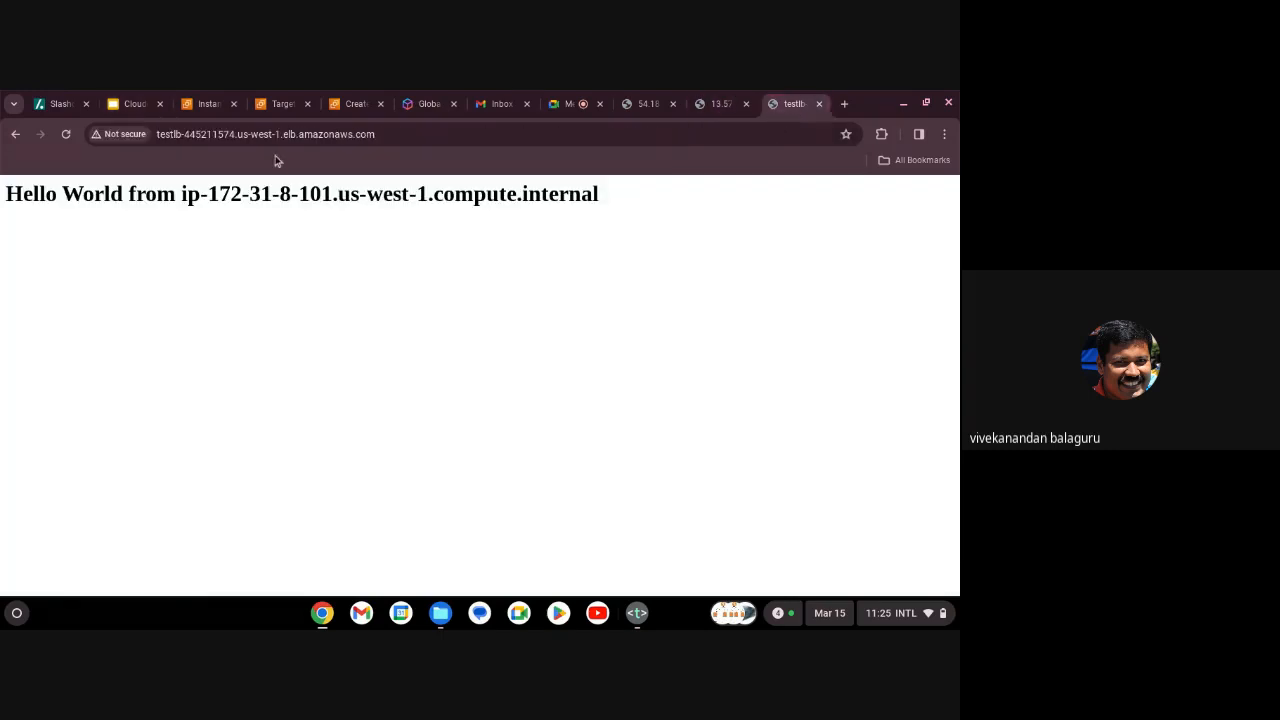
{"action": "left_click", "coordinate": [207, 110]}
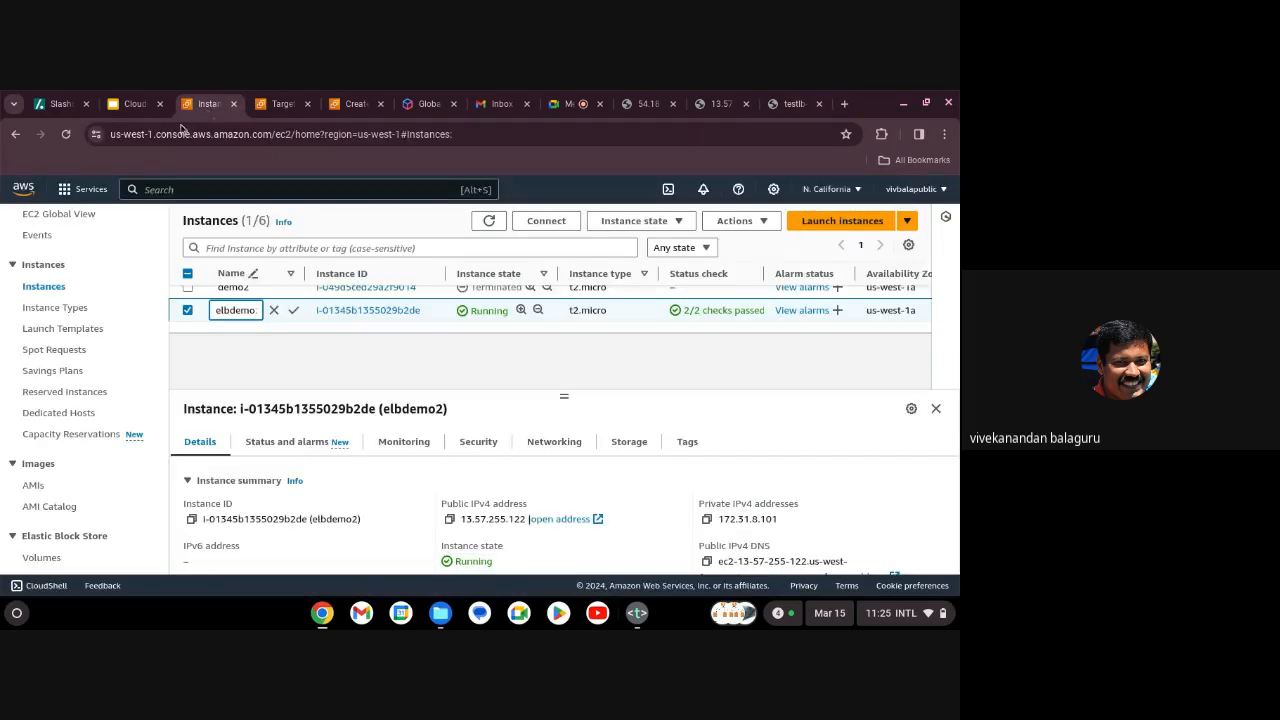
{"action": "left_click", "coordinate": [141, 114]}
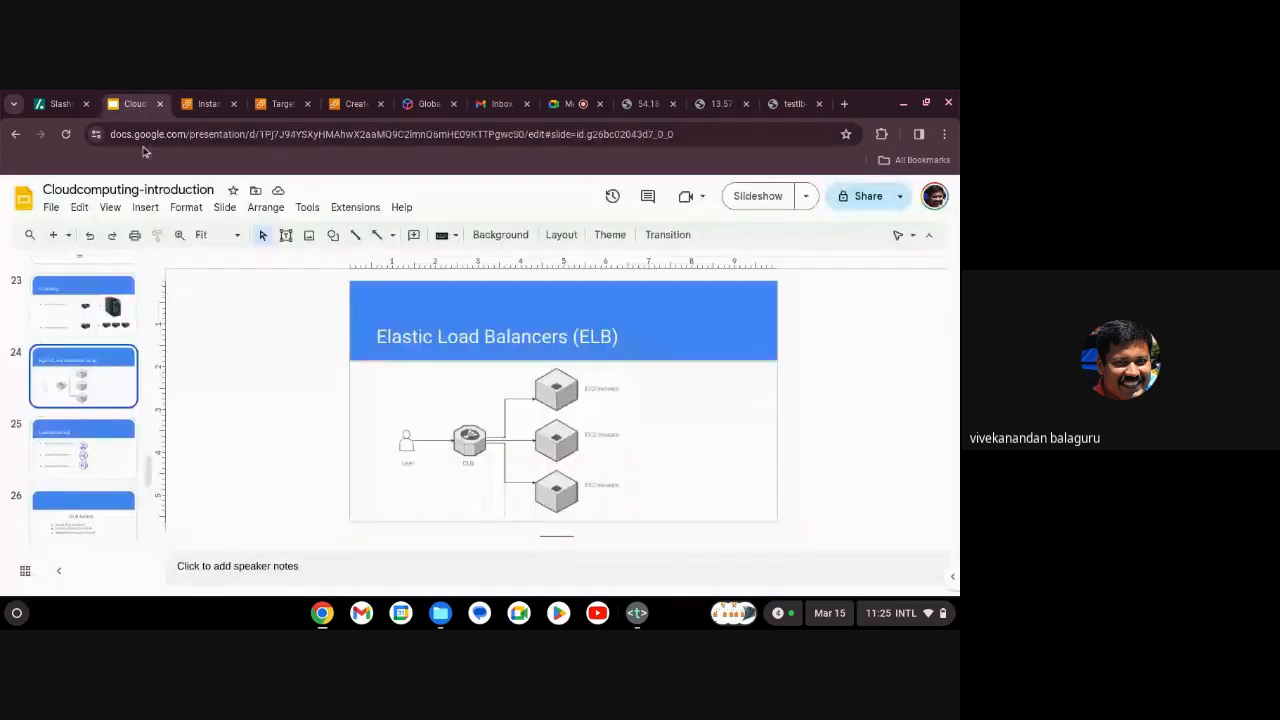
Scroll the slide filmstrip and switch from Google Slides to the Google Meet call.
{"action": "scroll", "coordinate": [140, 467], "scroll_direction": "down", "scroll_amount": 1}
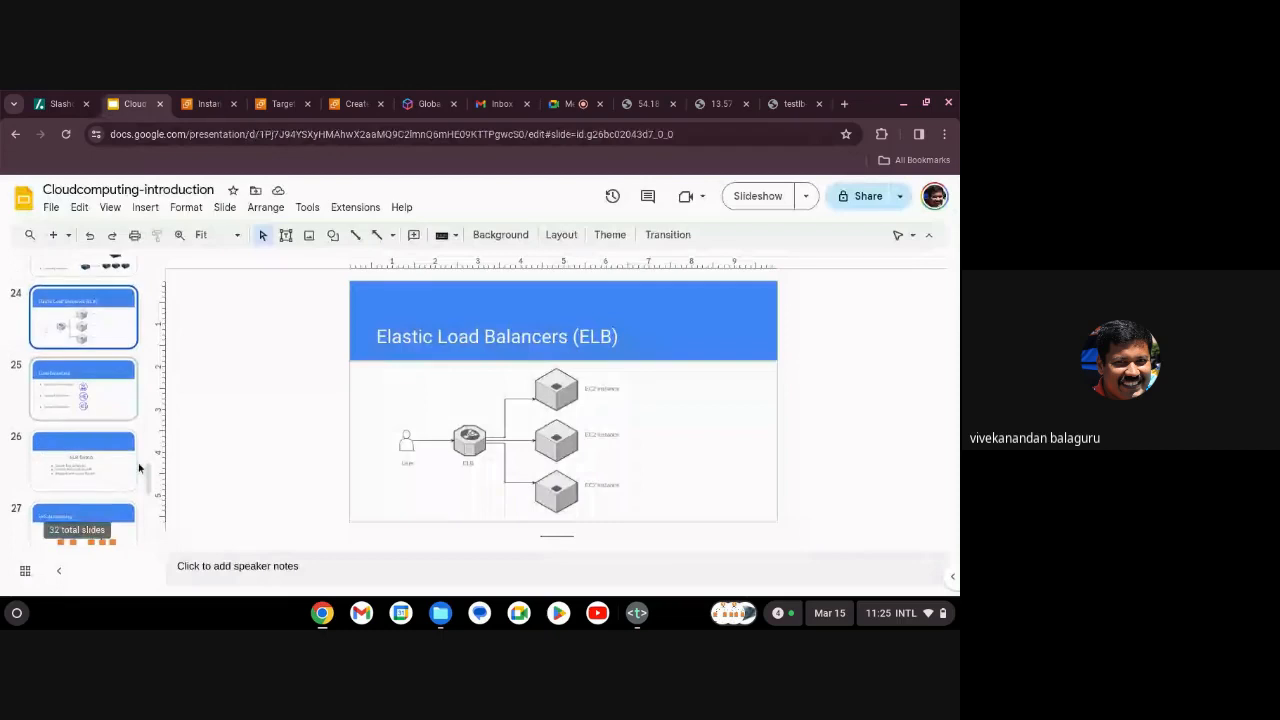
{"action": "left_click", "coordinate": [568, 104]}
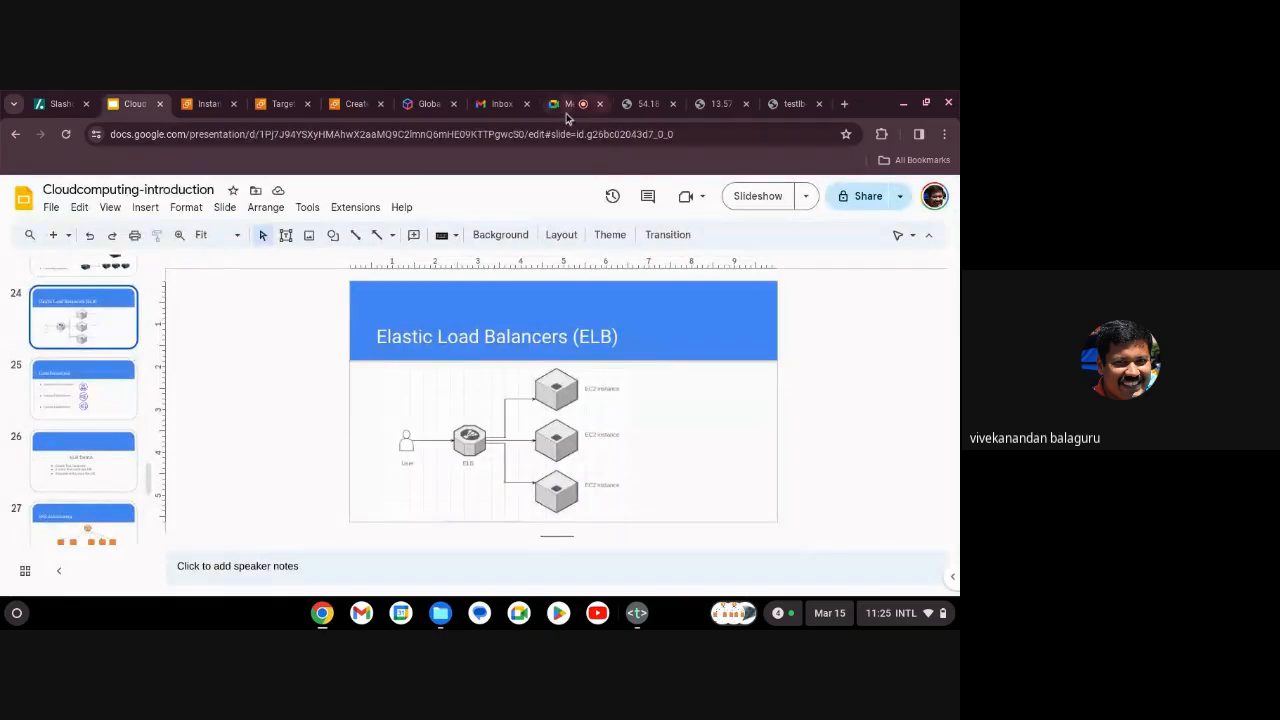